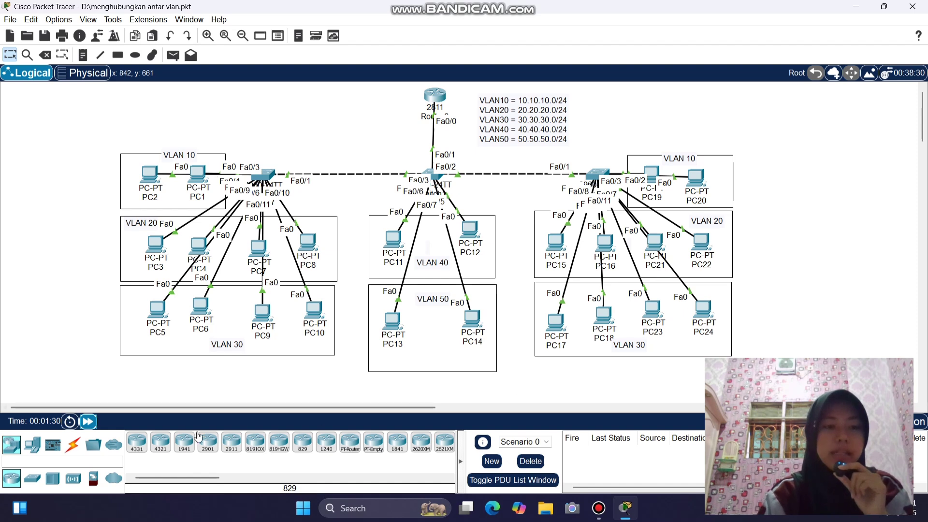
- Switch the device palette to the Connections (cable types) category
left_click(72, 444)
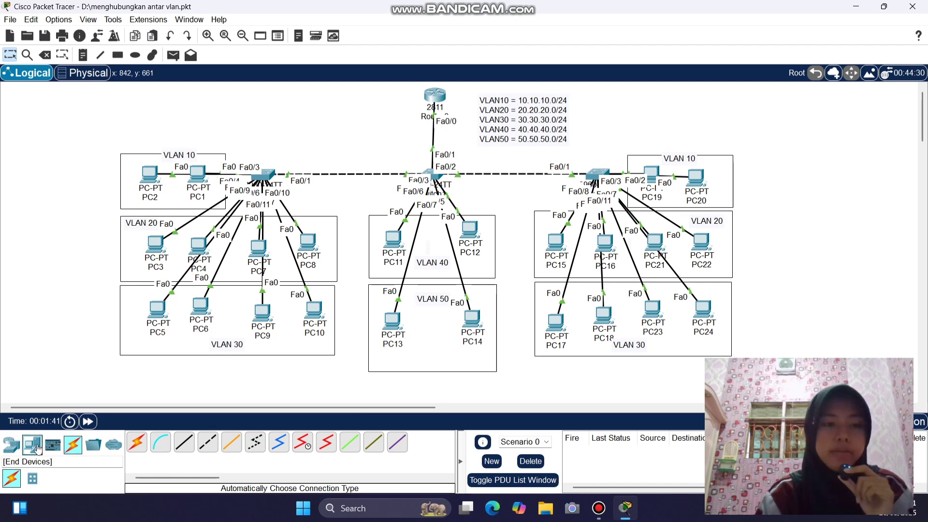
- Place a generic PC-PT as PC0 on the canvas above the left switch
left_click(32, 444)
left_click(136, 442)
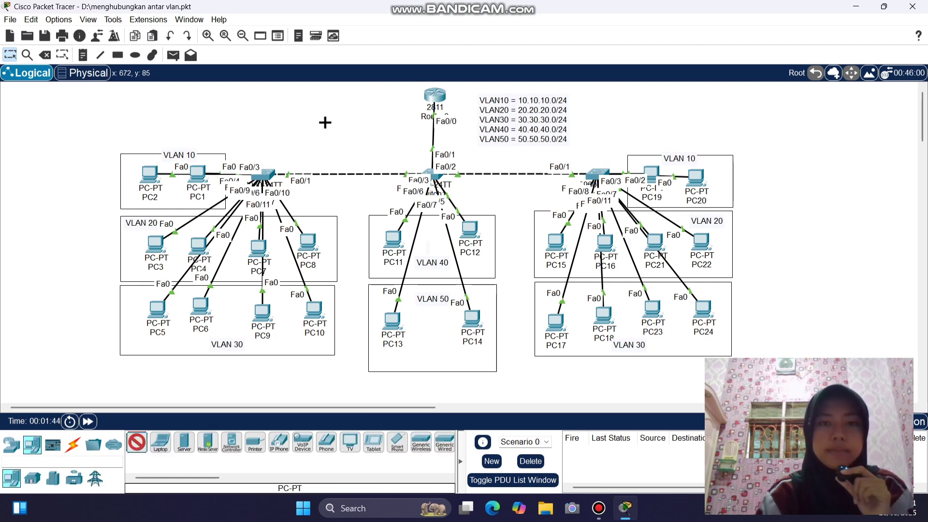
left_click(325, 122)
- Run a console cable from Router0's Console port to PC0's RS 232 port
left_click(73, 444)
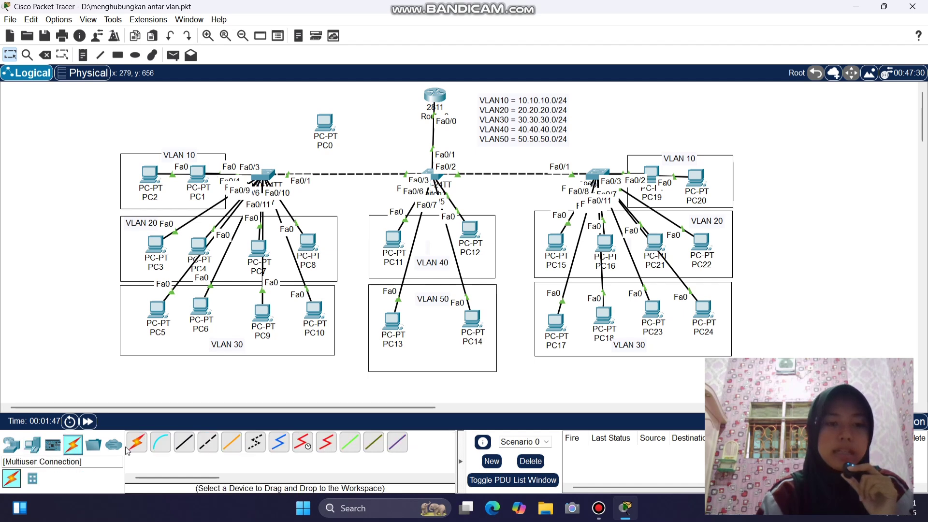
left_click(160, 443)
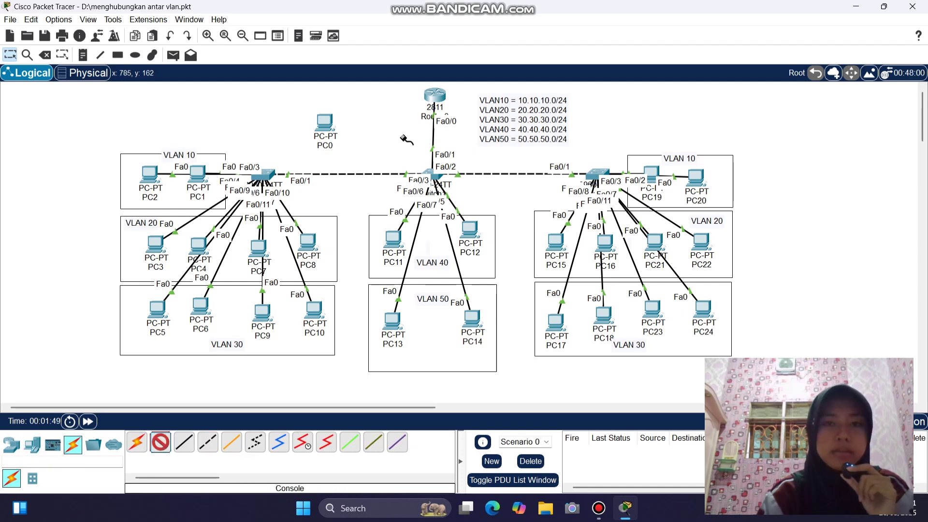
left_click(435, 94)
left_click(468, 112)
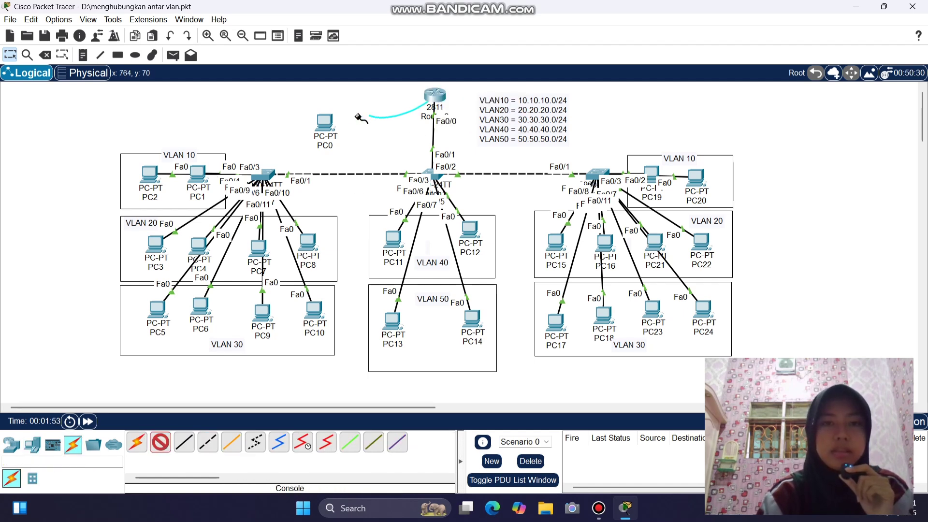
left_click(325, 123)
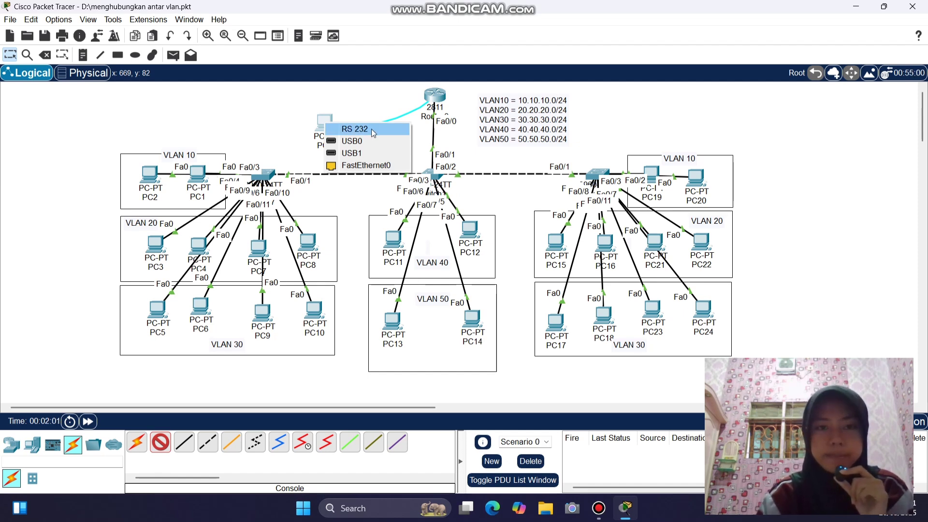
left_click(372, 131)
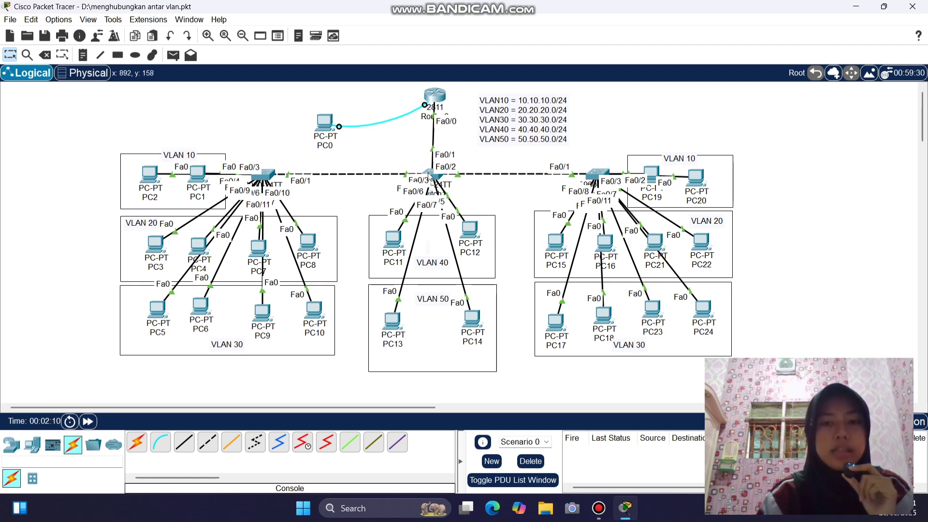
- Check Router0's CLI output, then close its device window
left_click(436, 94)
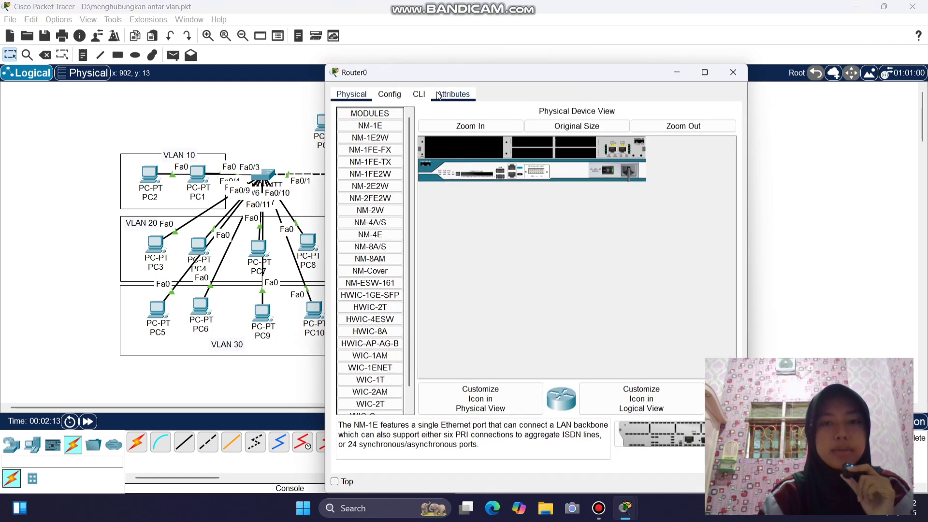
left_click(419, 95)
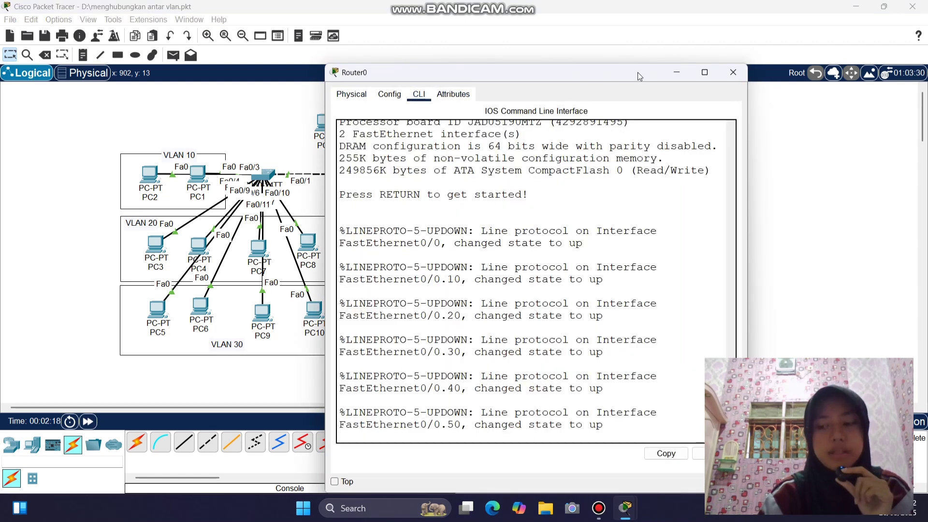
left_click(733, 73)
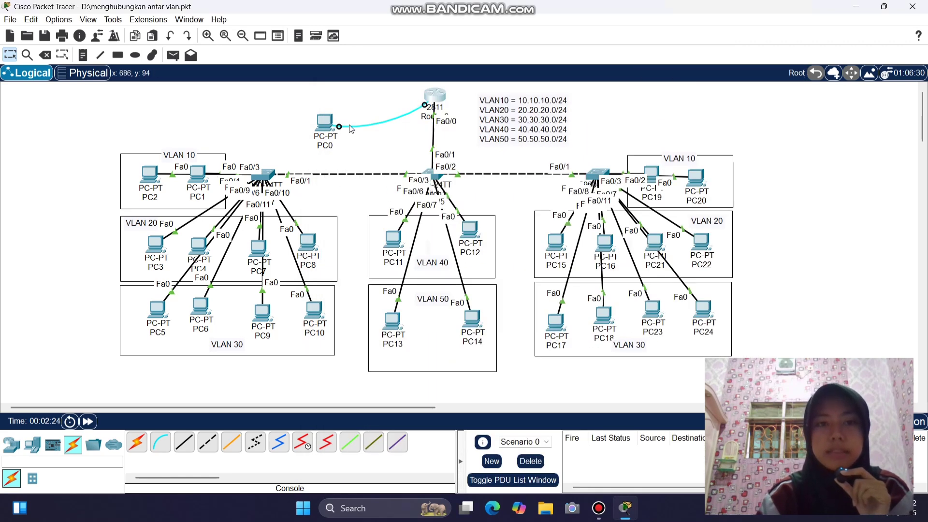
- Start a new blank note on the canvas just above PC0
mouse_move(324, 122)
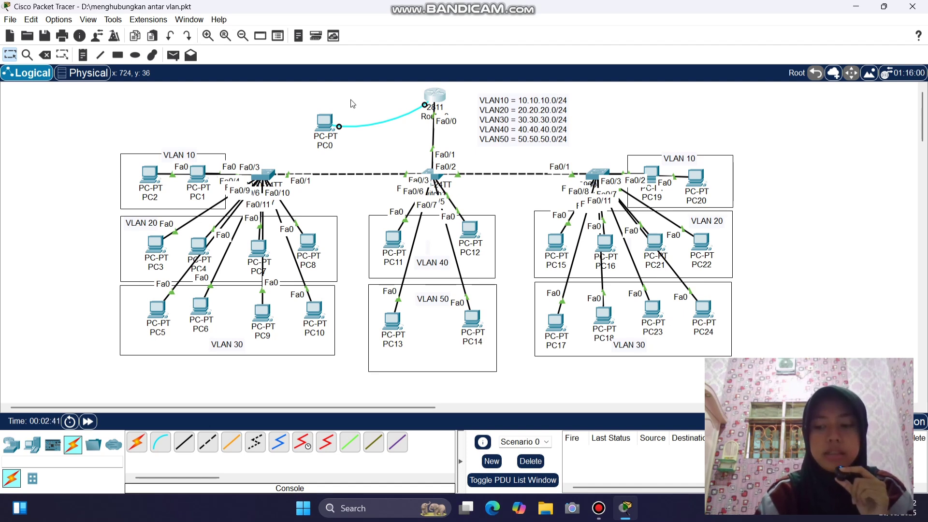
left_click(82, 55)
left_click(266, 99)
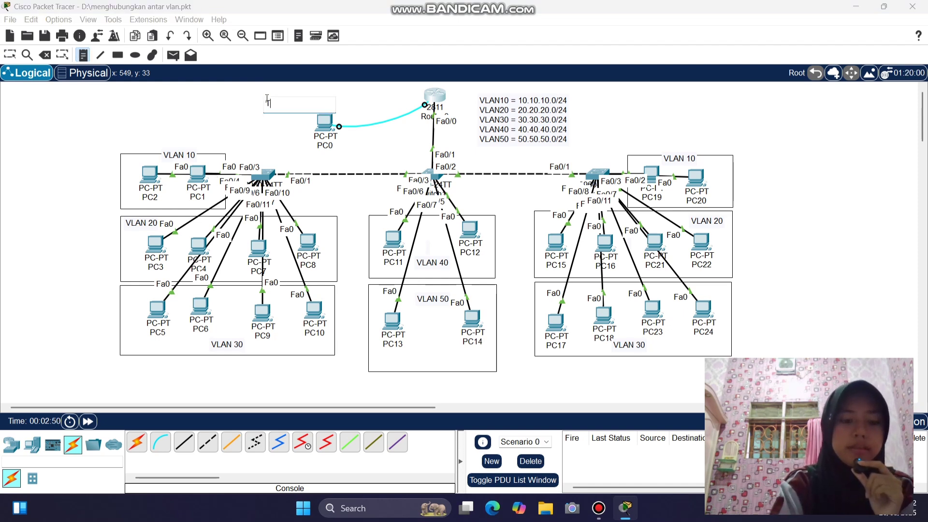
- Label the note 'TELNET & SSH', settle it above PC0, and raise PC13 slightly
type("TELNET")
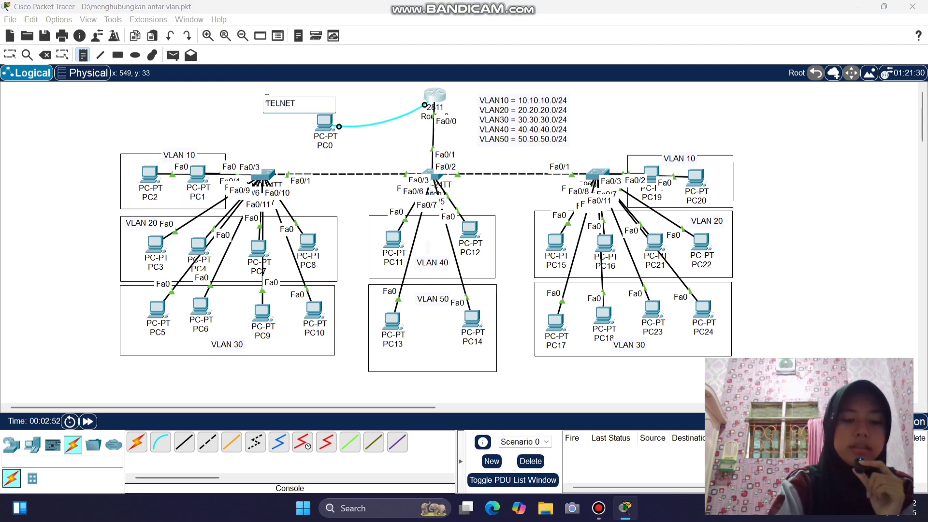
type(" & SSH")
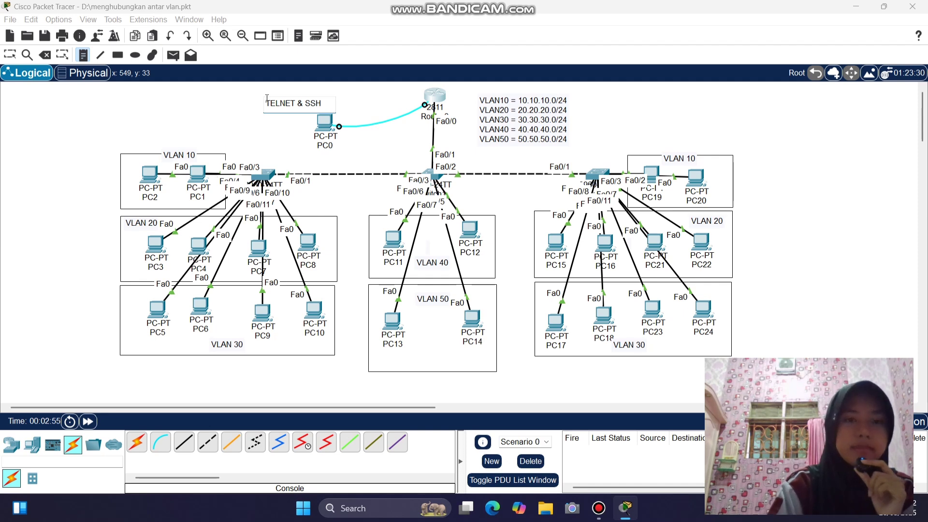
left_click(10, 55)
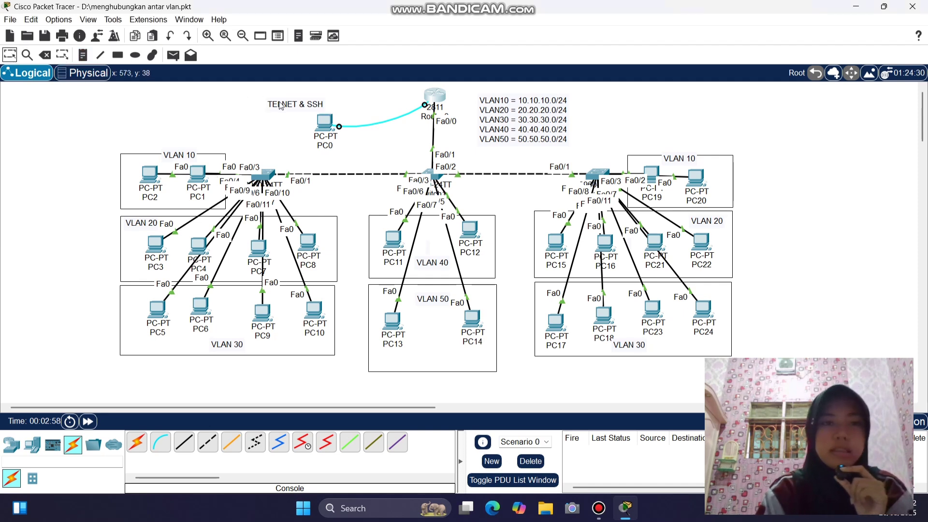
left_click_drag(293, 110, 299, 102)
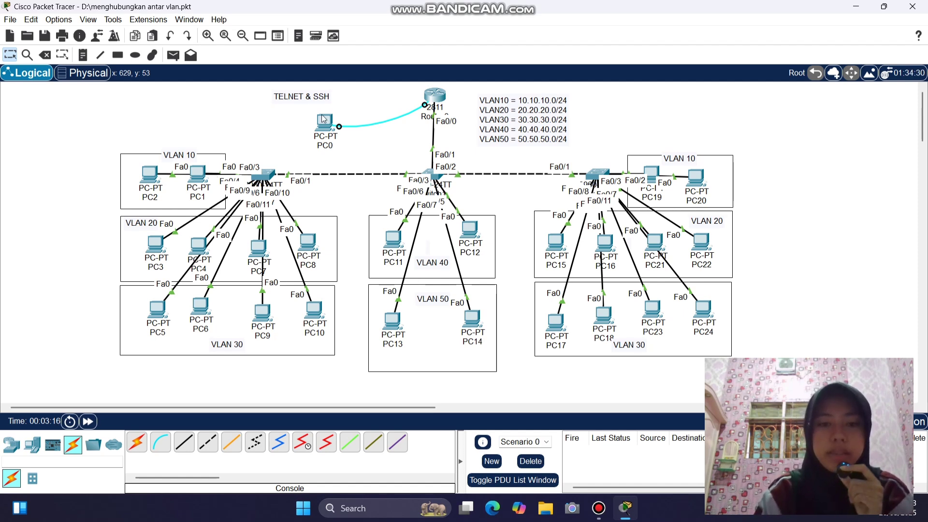
mouse_move(398, 325)
left_mouse_down()
mouse_move(399, 293)
mouse_move(400, 320)
left_mouse_up()
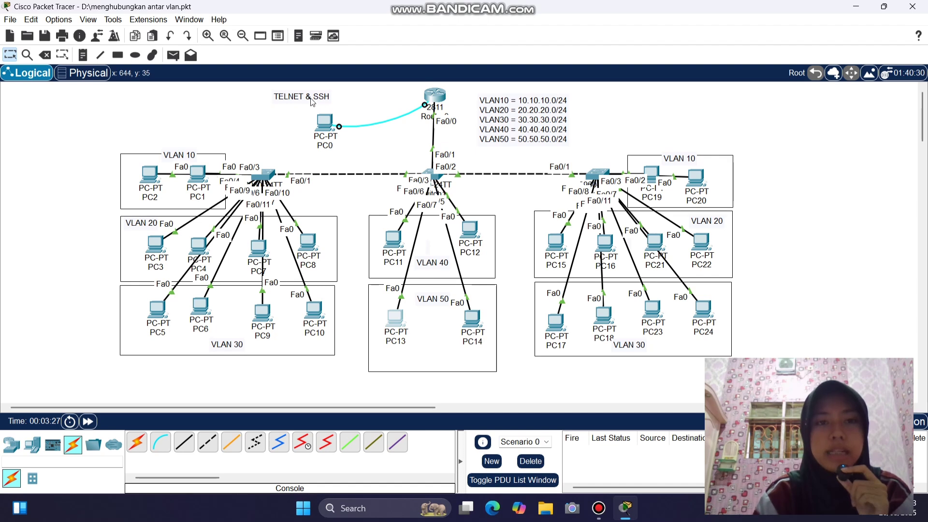
- Fine-tune the positions of the TELNET & SSH note, the middle switch and Router0
mouse_move(312, 98)
left_mouse_down()
mouse_move(311, 108)
mouse_move(311, 97)
left_mouse_up()
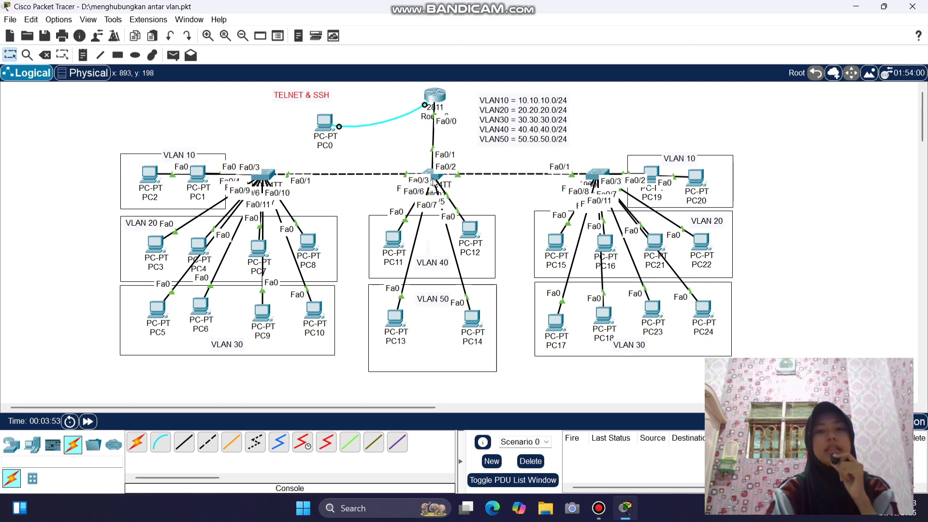
left_click_drag(435, 182, 433, 174)
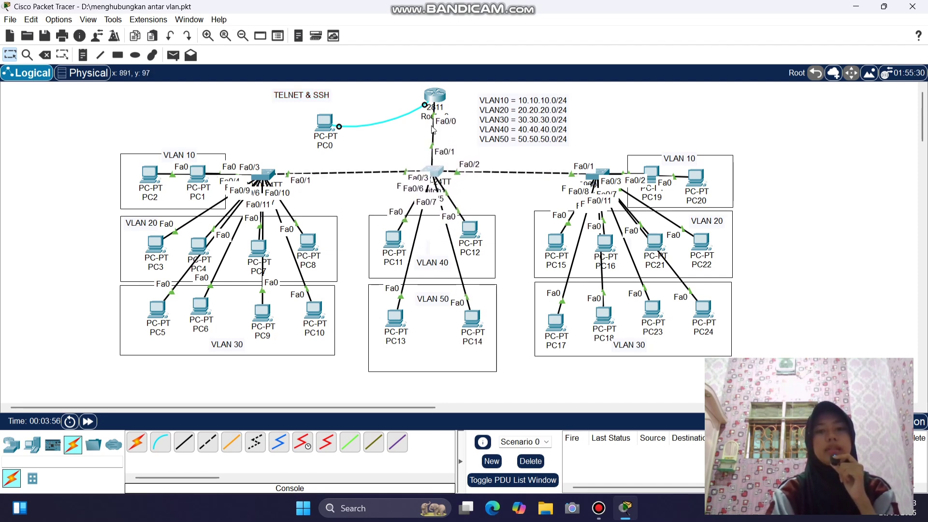
left_click_drag(437, 93, 436, 96)
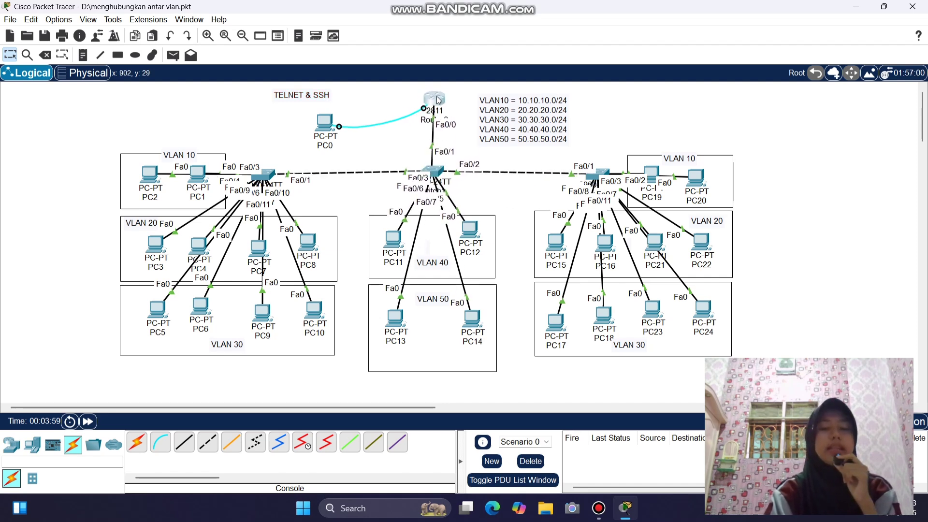
left_click(757, 196)
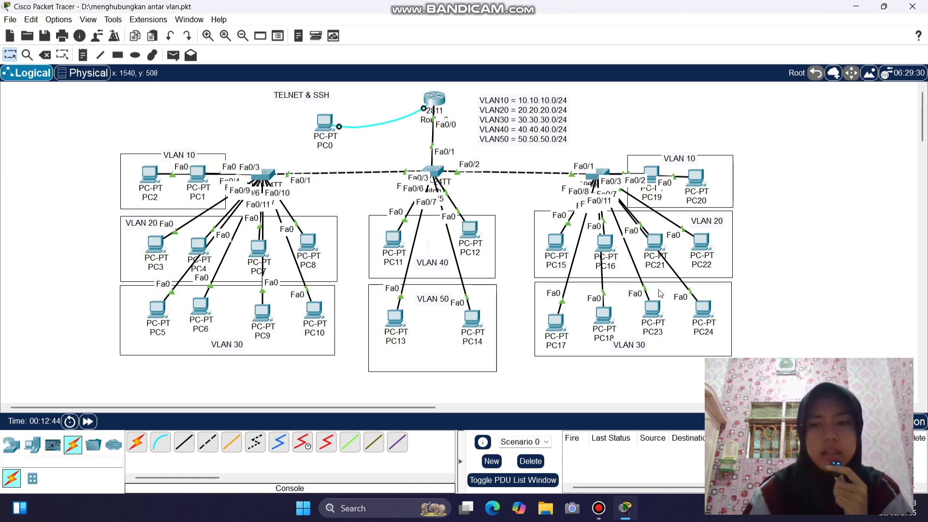
- In Router0's CLI, enter privileged and global configuration modes with en and conf t
left_click(438, 103)
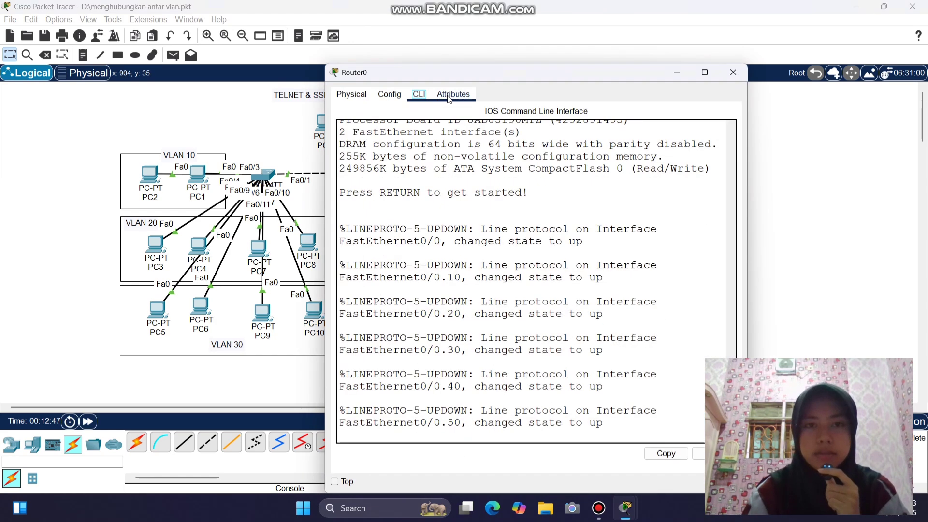
left_click_drag(483, 76, 253, 49)
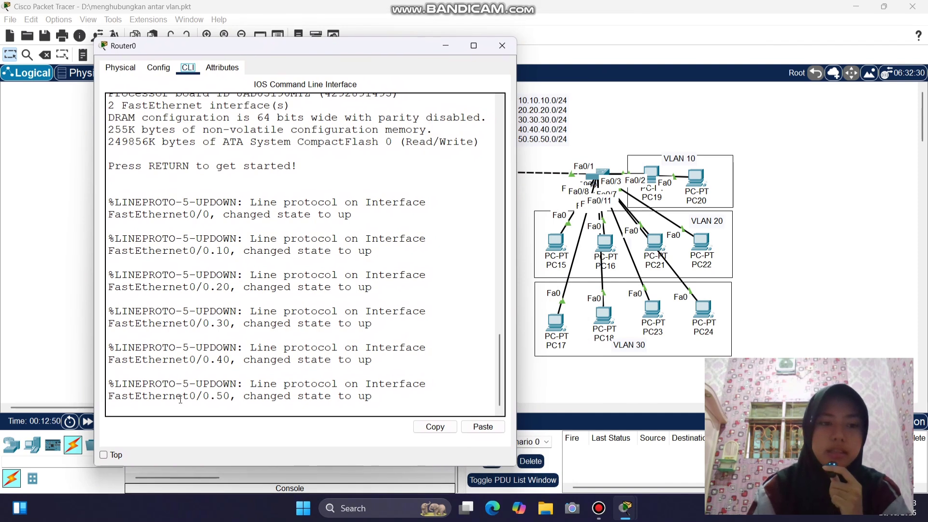
key("Return")
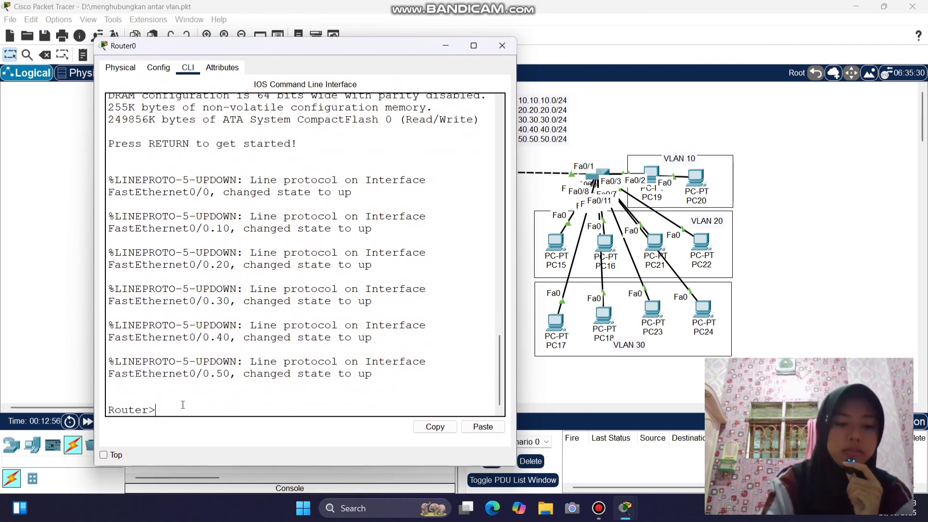
type("en")
key("Return")
type("conf t")
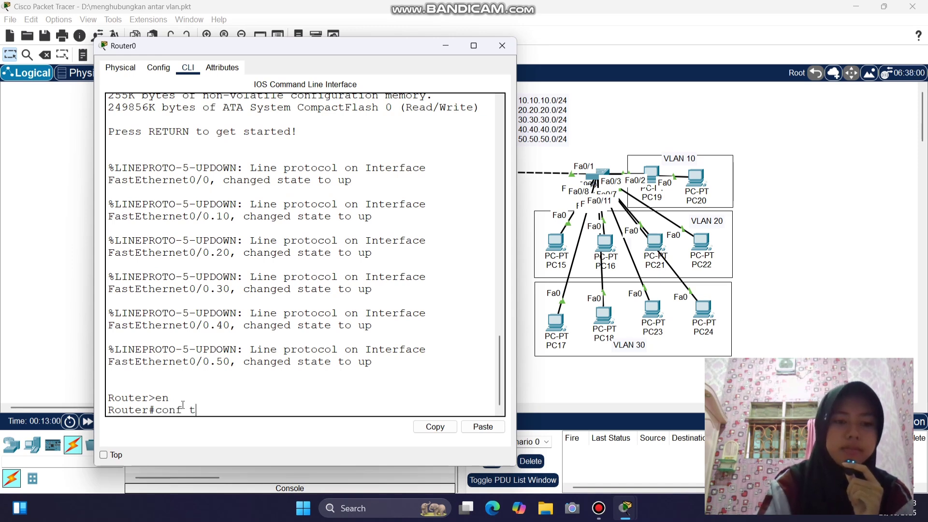
key("Return")
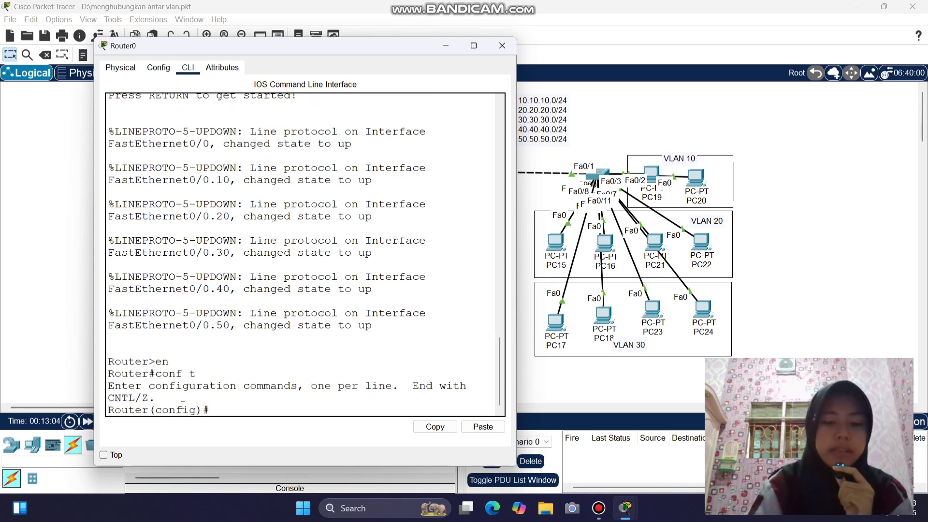
- Enter 'line vty 0 2', checking the range with ? help, and highlight the command
type("line")
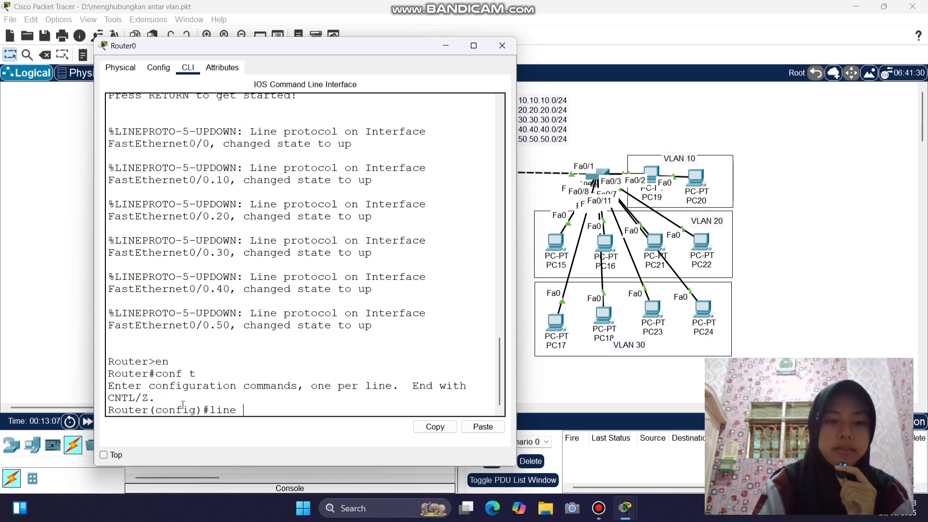
type(" vty")
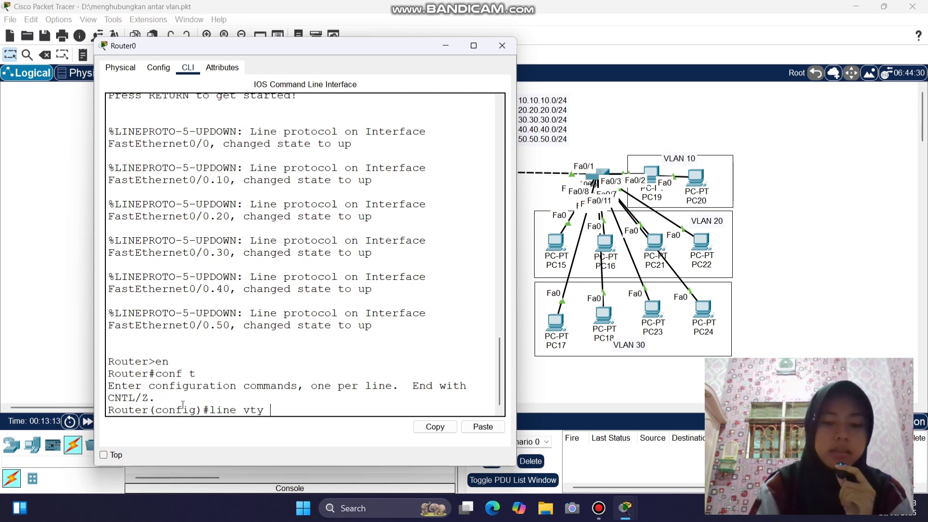
type(" 0")
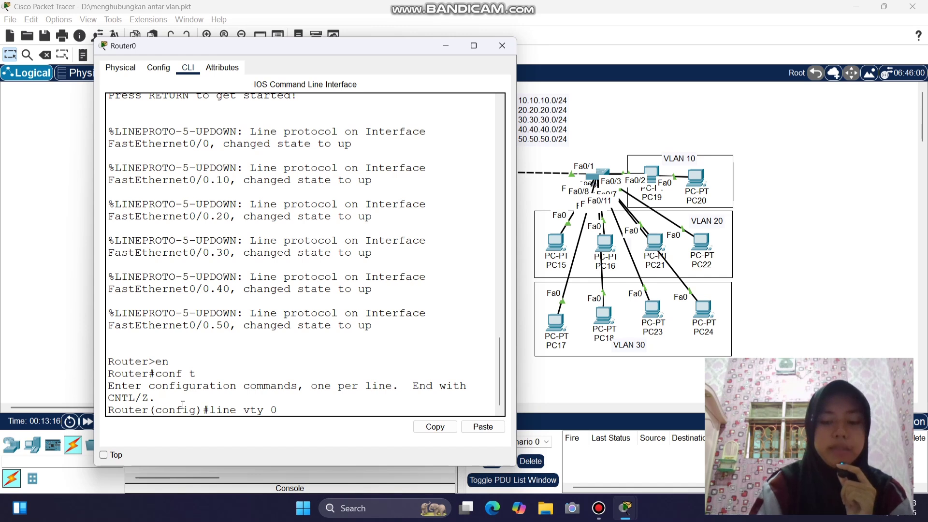
type(" ?")
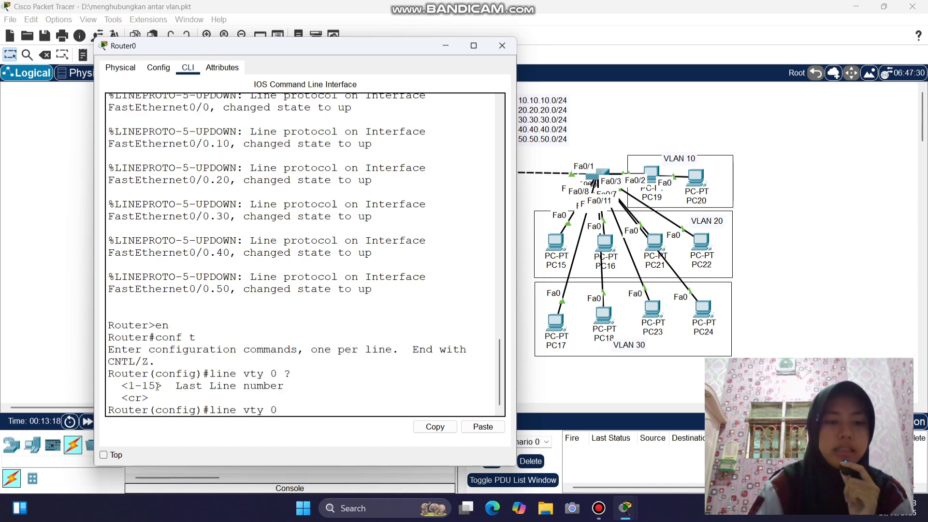
left_click_drag(157, 386, 129, 386)
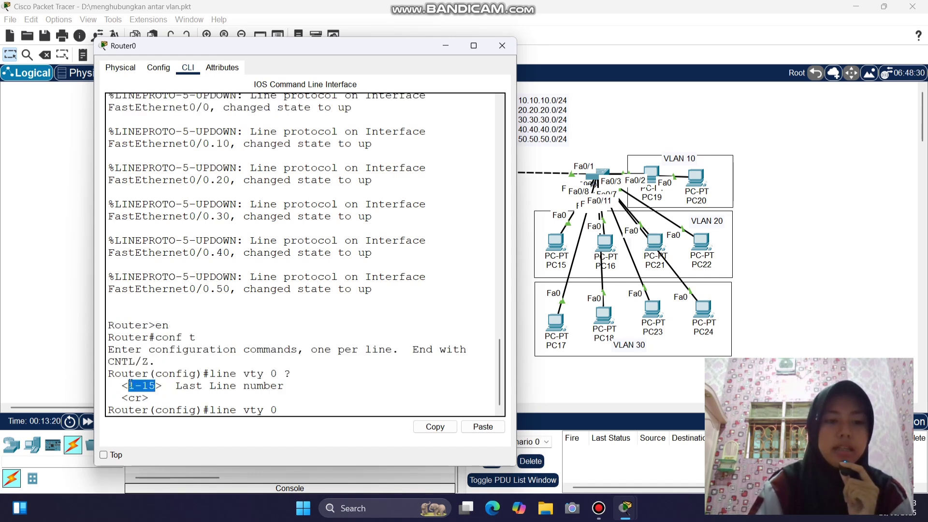
left_click(294, 408)
type("2")
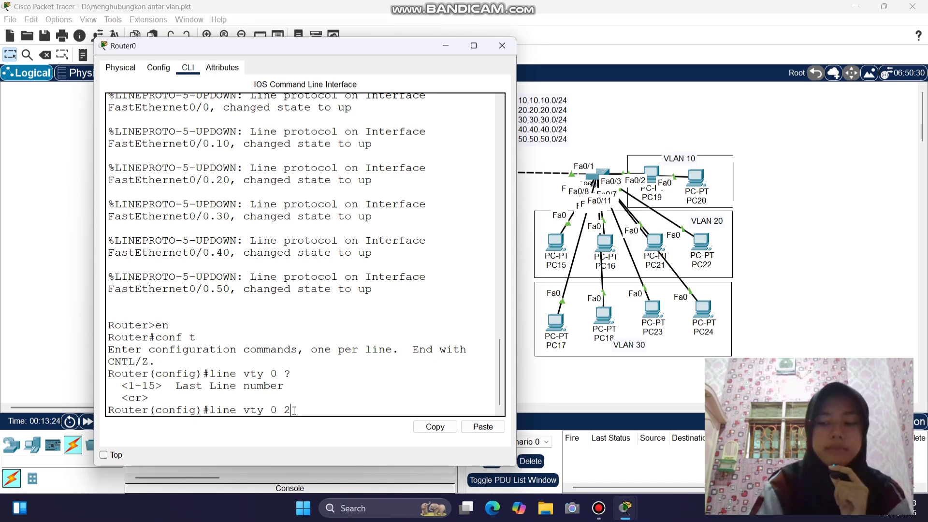
key("Return")
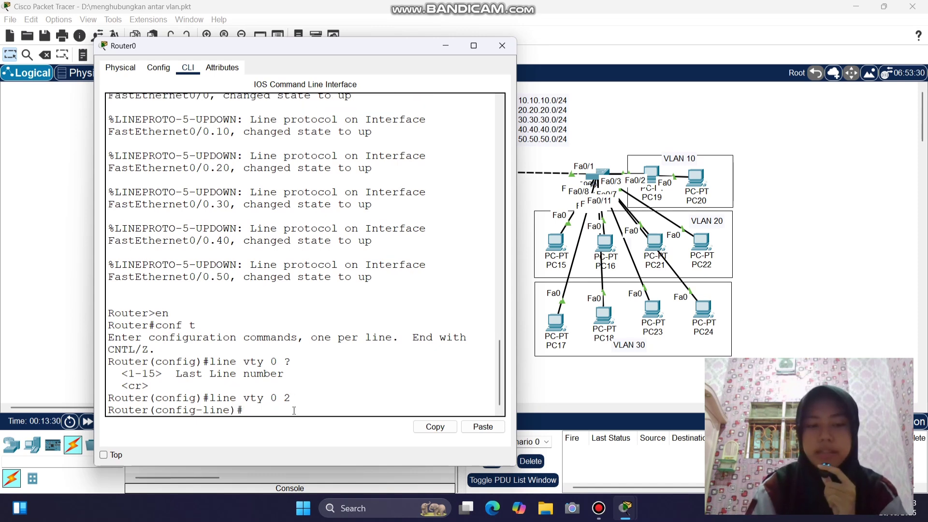
left_click_drag(262, 399, 211, 396)
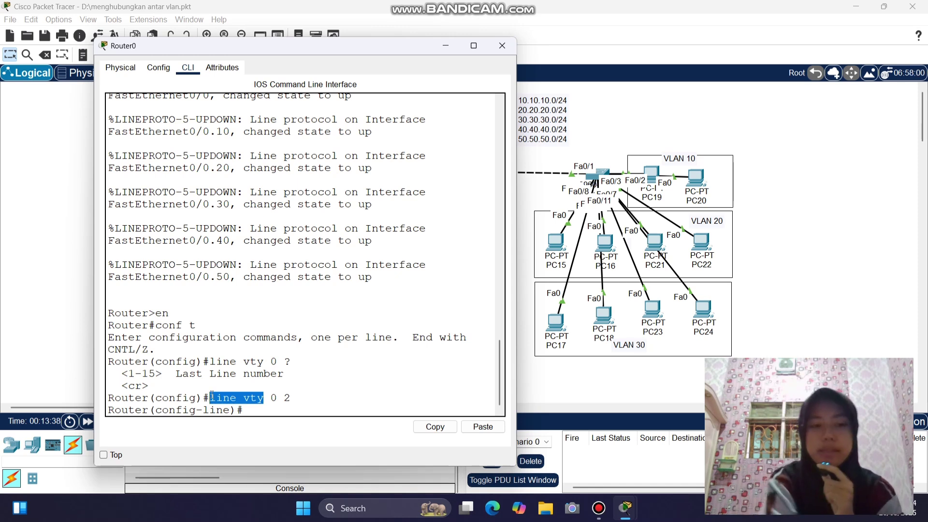
left_click_drag(291, 398, 270, 397)
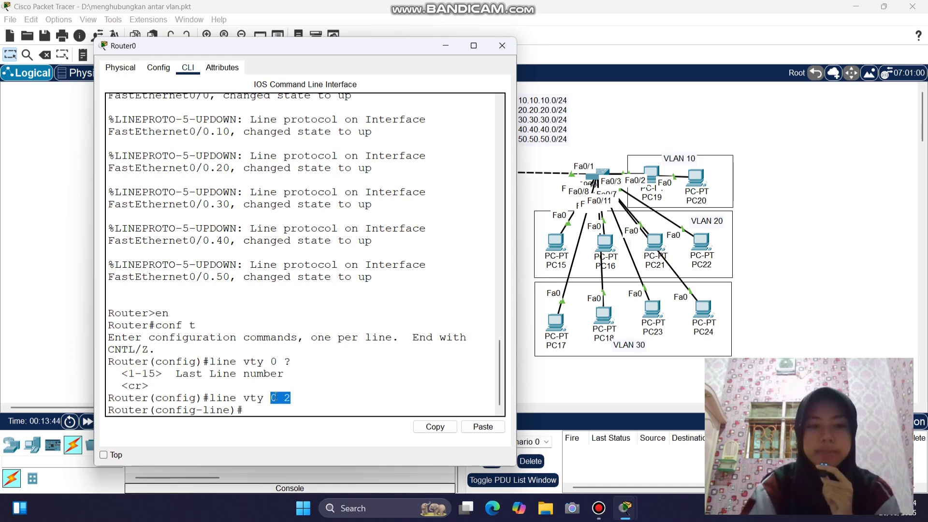
- Give vty lines 0–2 a login password and enable the login requirement
left_click(274, 409)
type("pas")
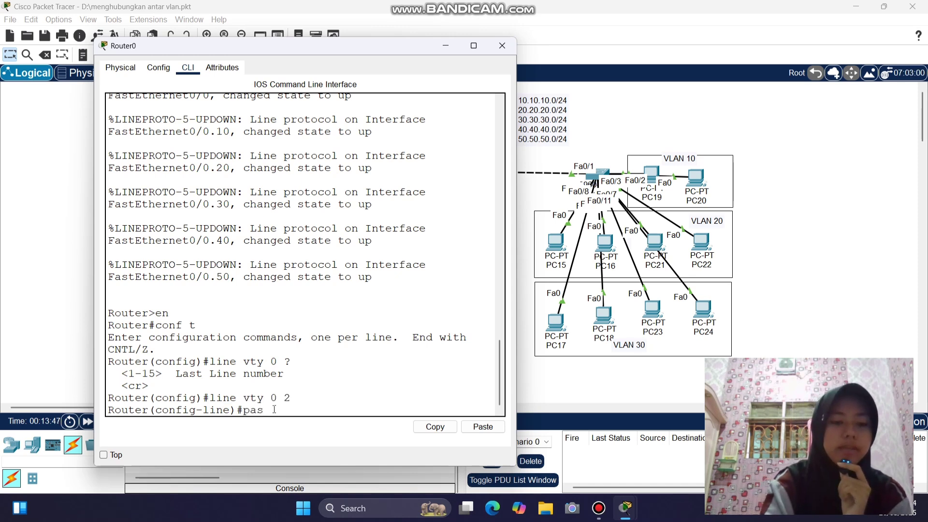
key("Tab")
type("admin")
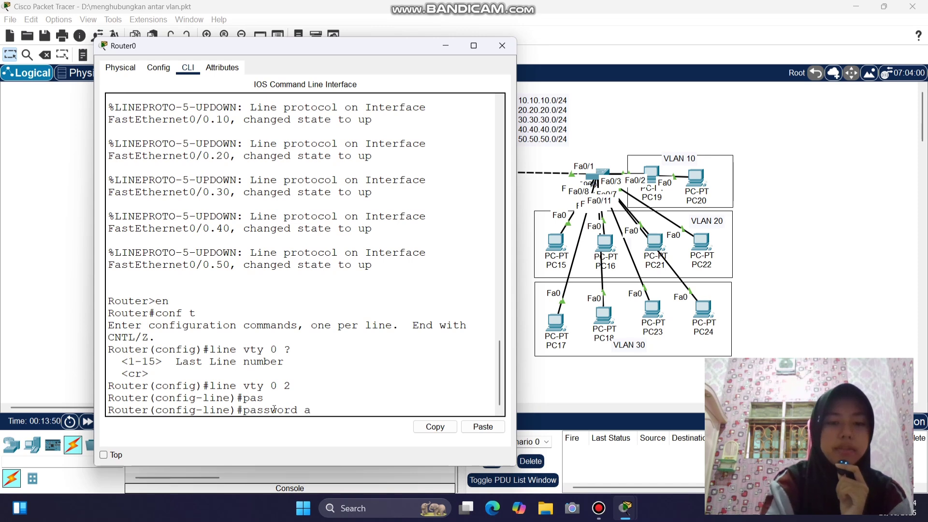
key("Return")
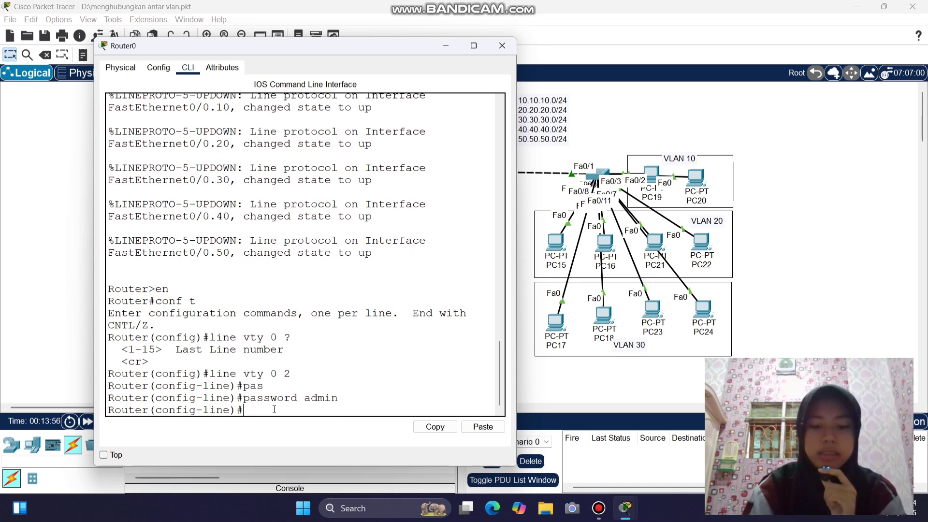
type("login")
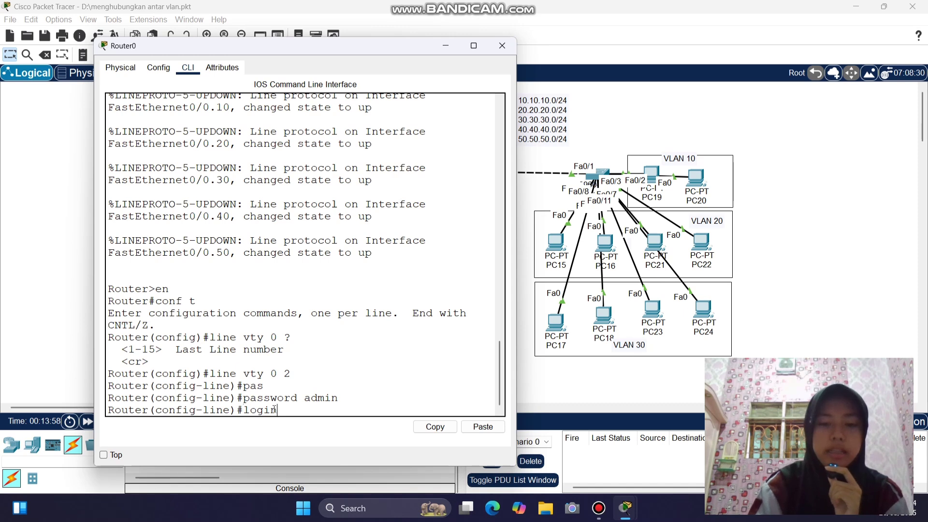
key("Return")
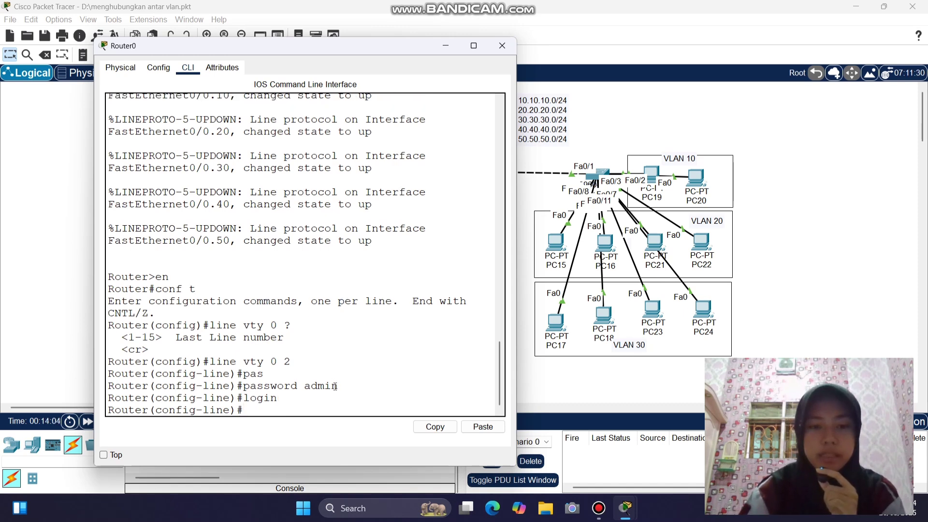
- Apply 'transport input telnet' to the vty lines after trying the ssh and all options
left_click_drag(338, 386, 305, 386)
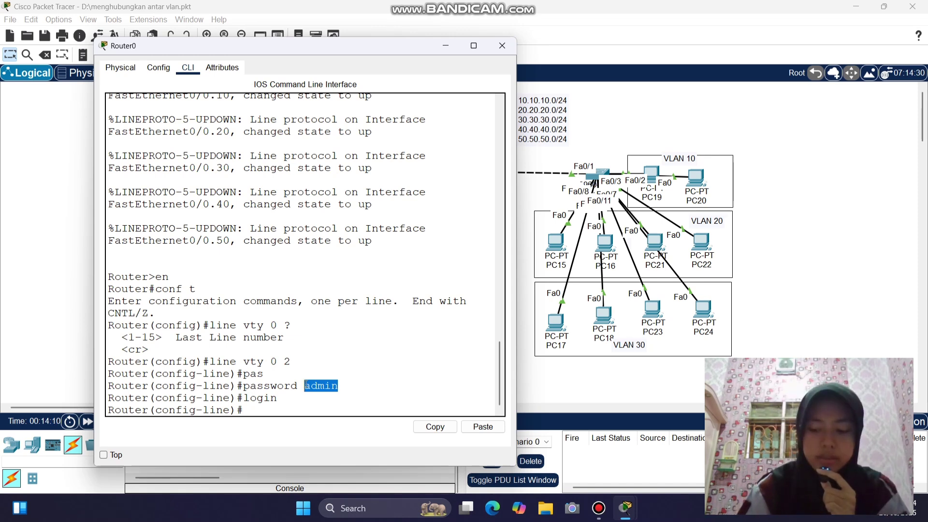
left_click(256, 409)
type("t")
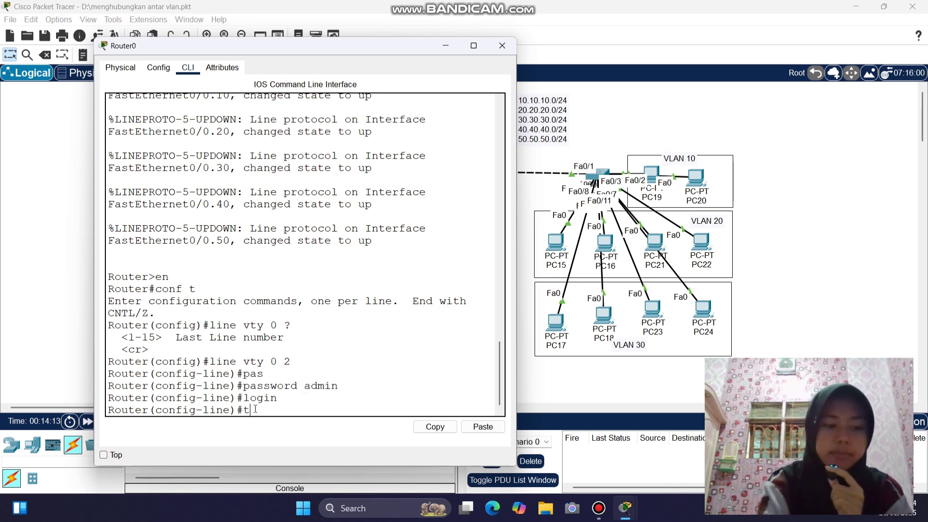
key("Tab")
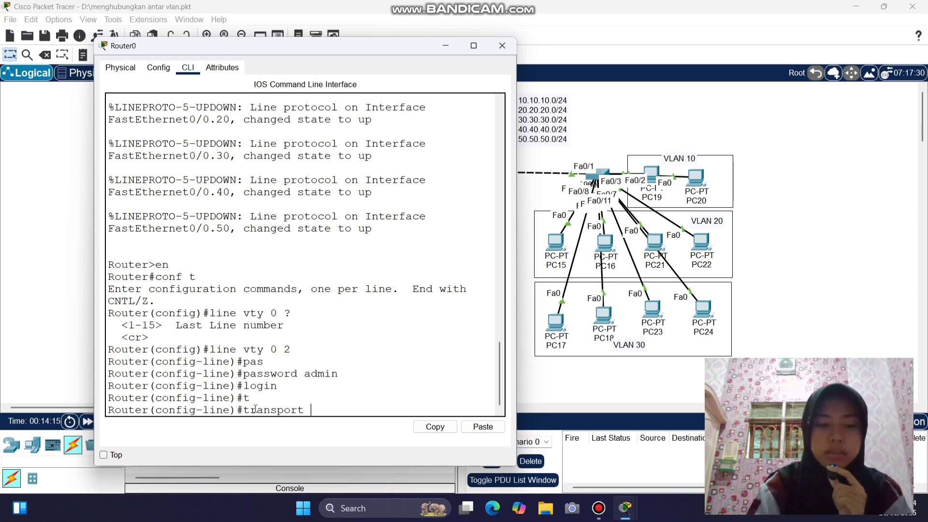
type("i")
key("Tab")
type("t")
key("Tab")
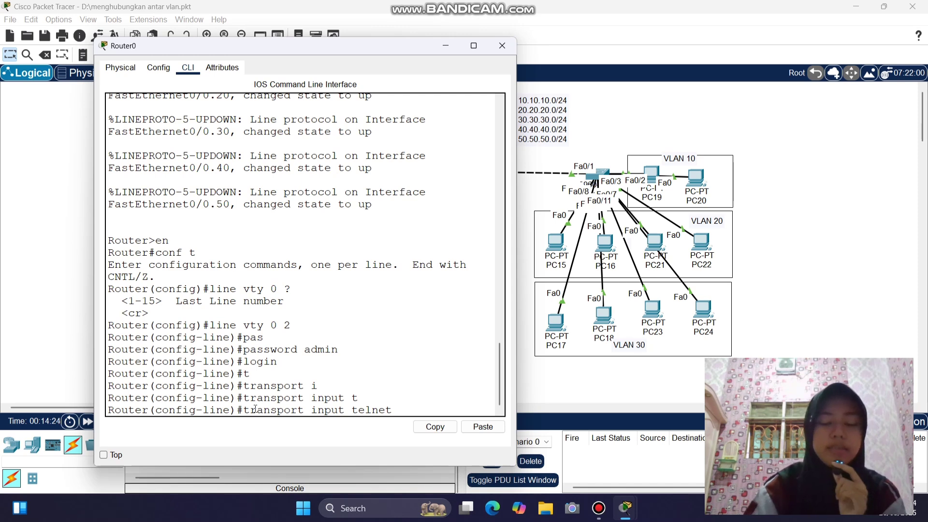
key("BackSpace")
key("BackSpace")
key("BackSpace")
key("BackSpace")
key("BackSpace")
key("BackSpace")
key("BackSpace")
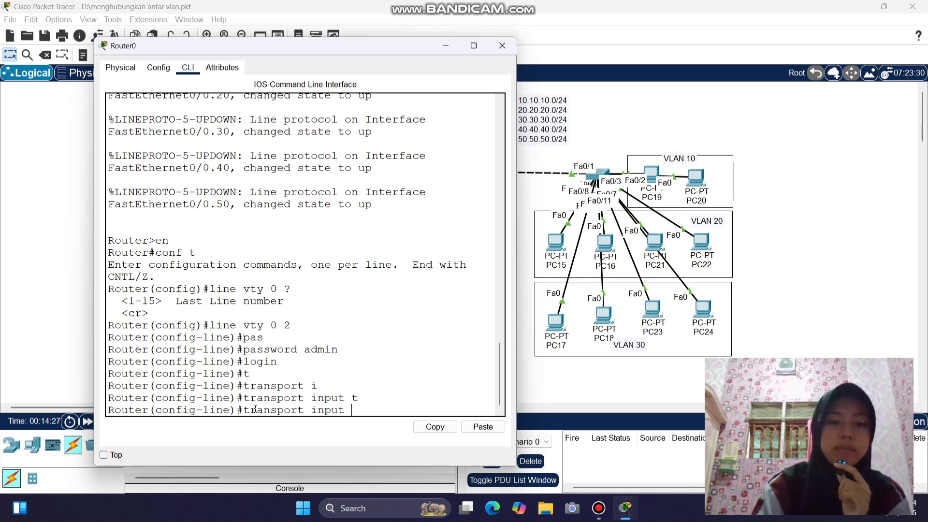
type("s")
key("Tab")
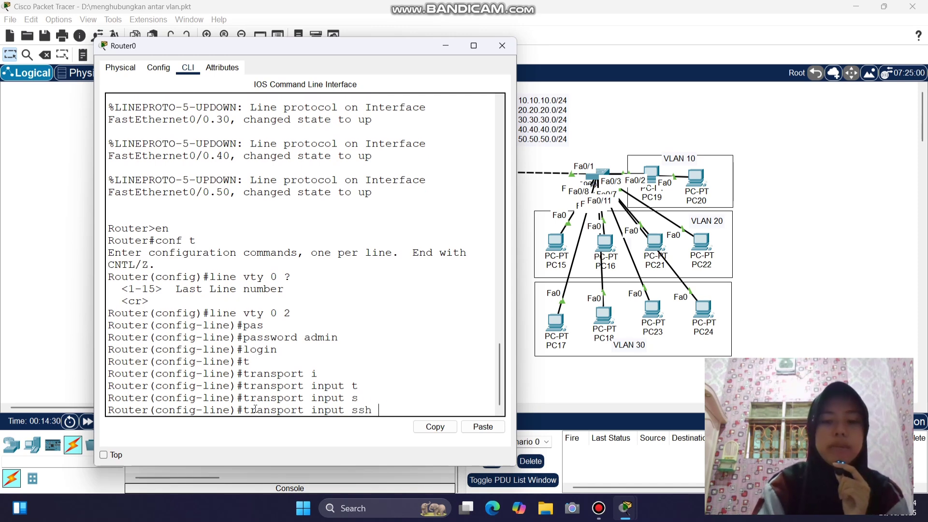
key("BackSpace")
key("BackSpace")
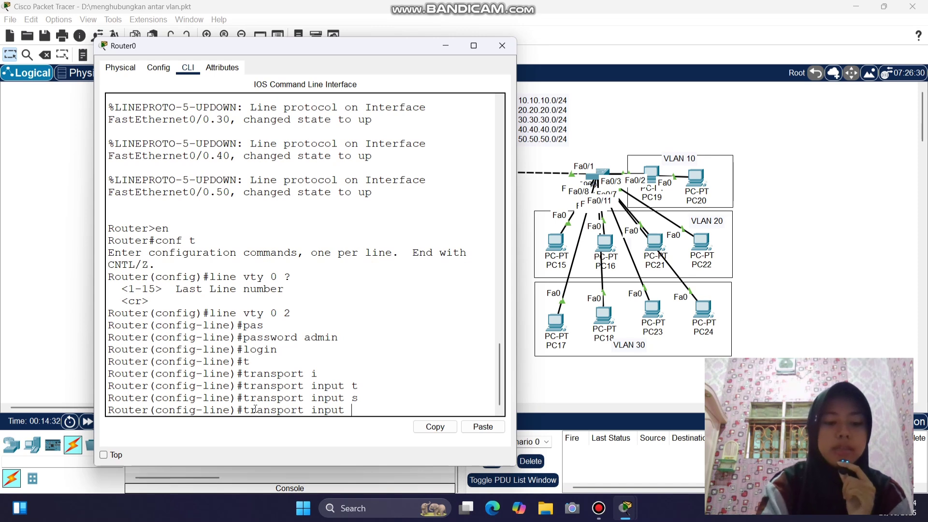
type("all")
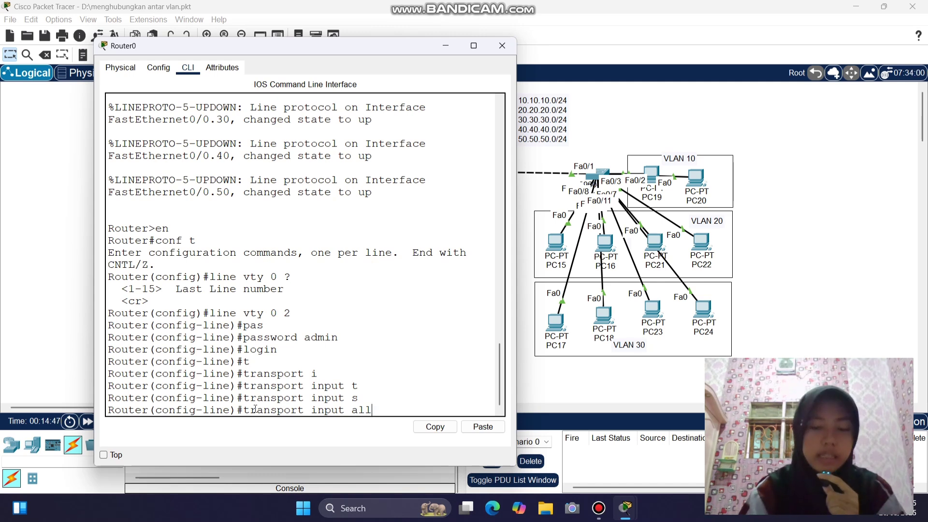
key("BackSpace")
key("BackSpace")
key("BackSpace")
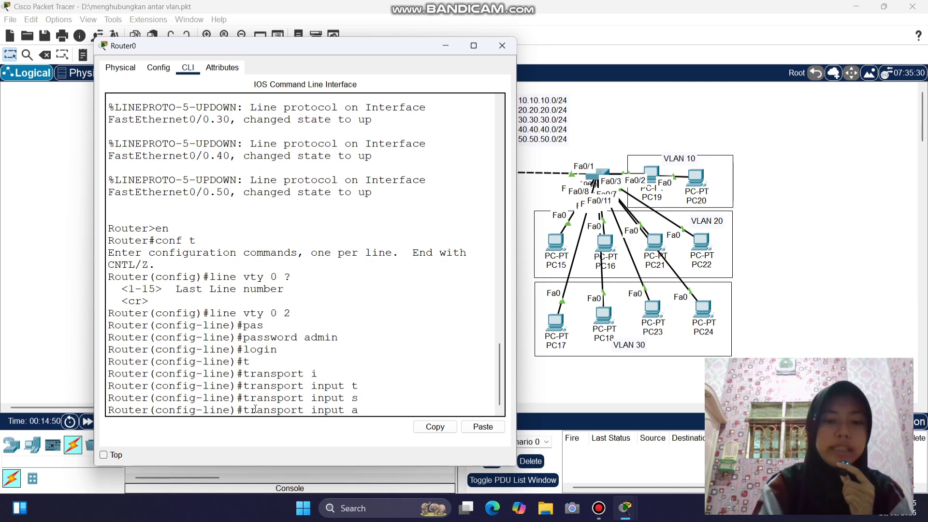
type("t")
key("Tab")
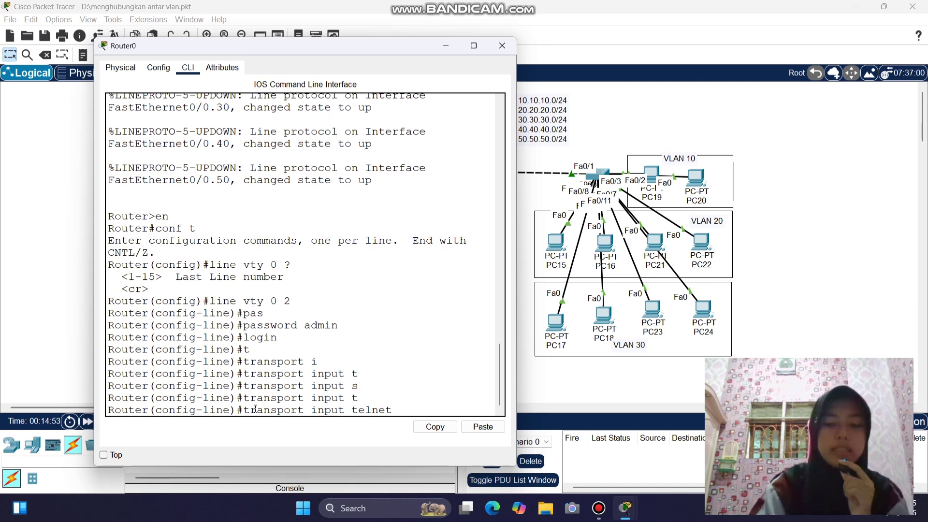
key("Return")
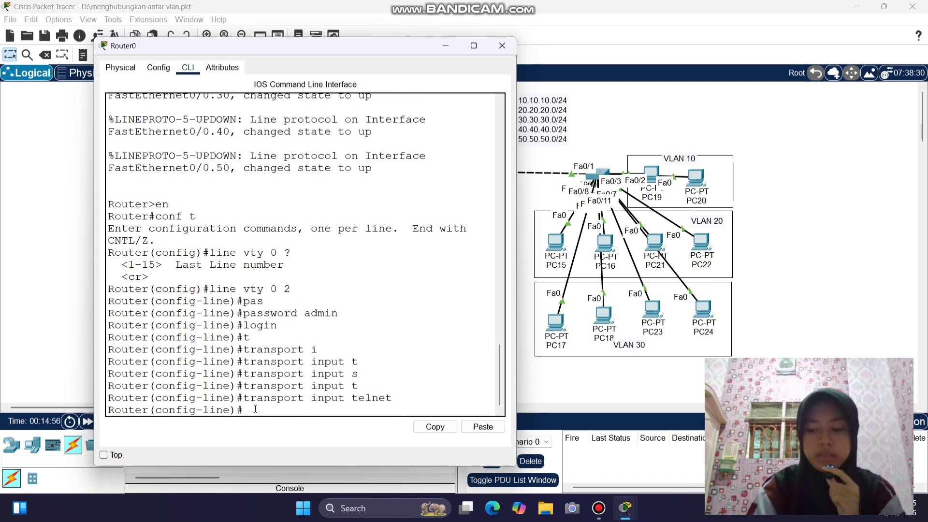
- Exit line configuration back to global configuration mode
type("ex")
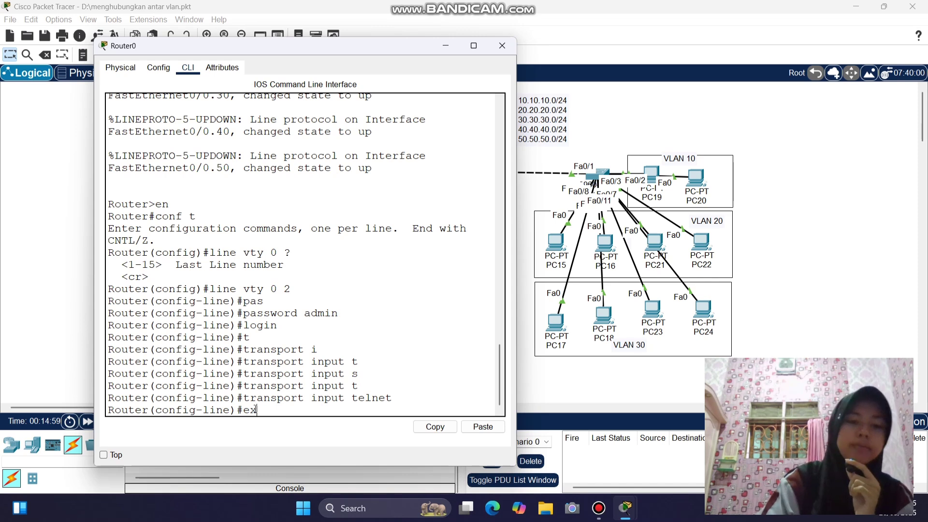
key("Return")
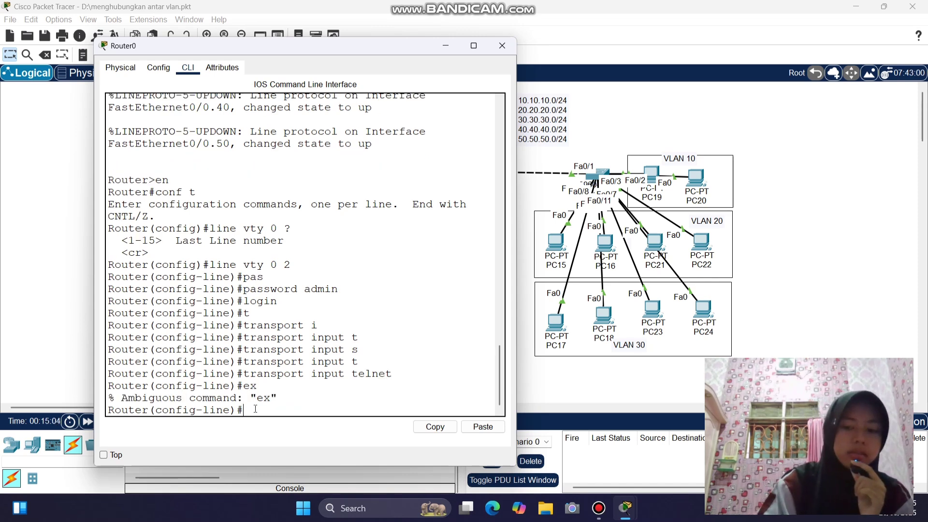
type("exit")
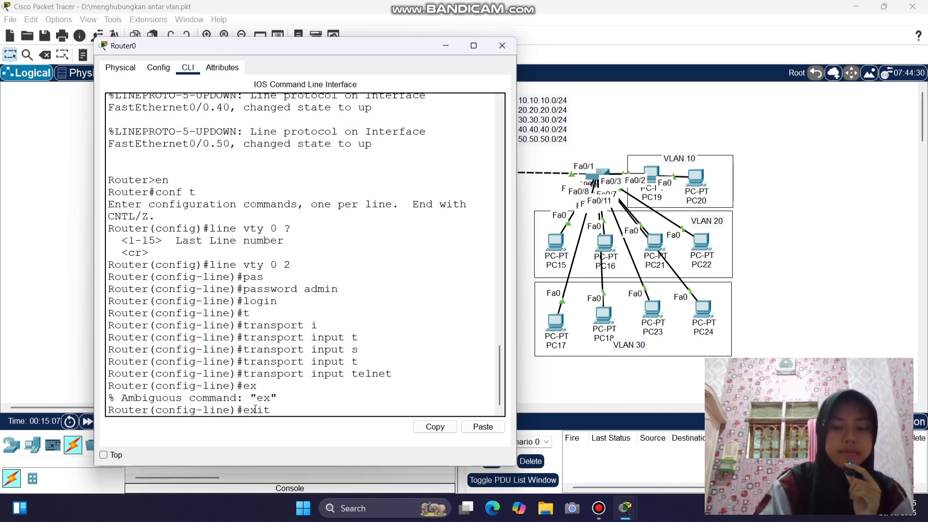
key("Return")
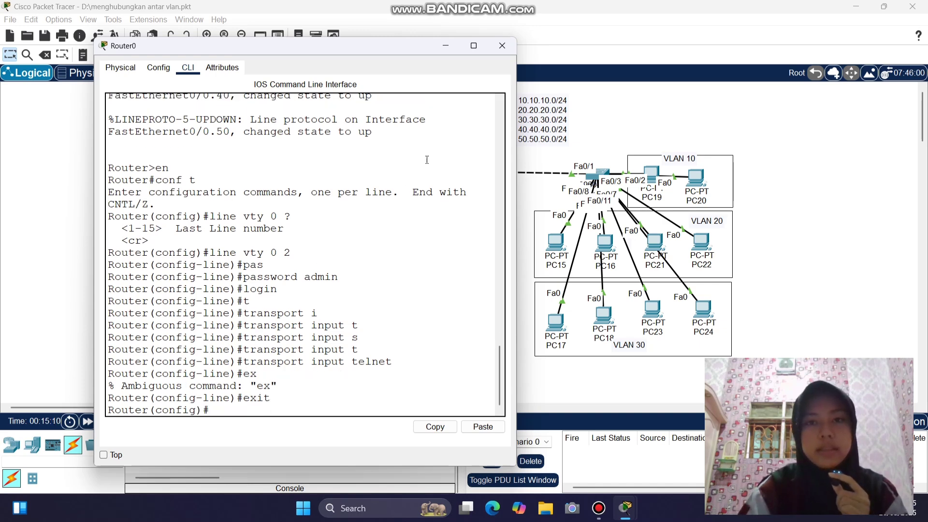
- Close Router0 and open the Telnet / SSH Client on PC12's Desktop
left_click(501, 48)
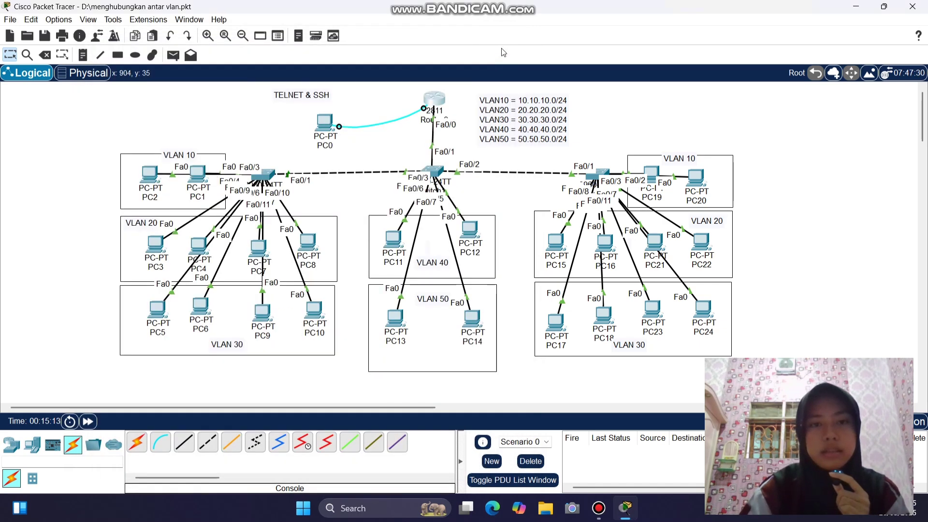
left_click_drag(472, 235, 473, 237)
left_click(473, 238)
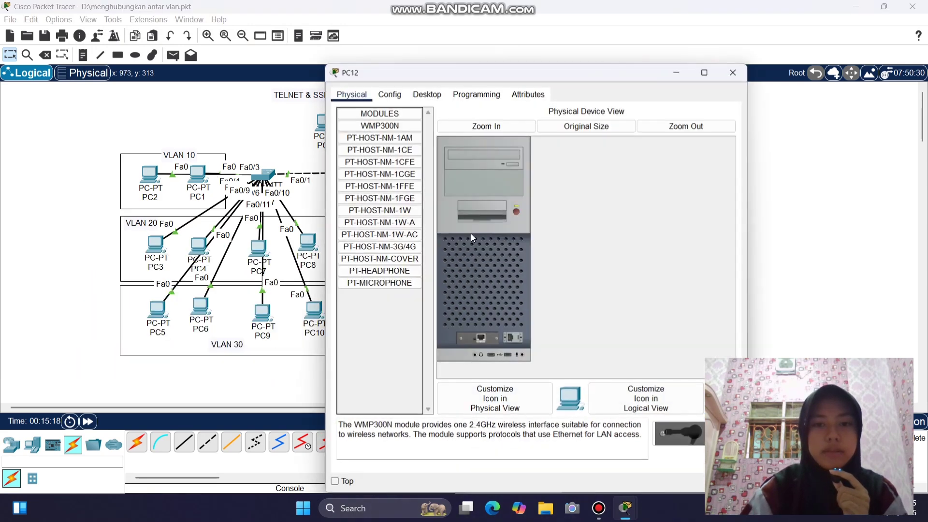
left_click_drag(507, 70, 312, 43)
left_click(238, 61)
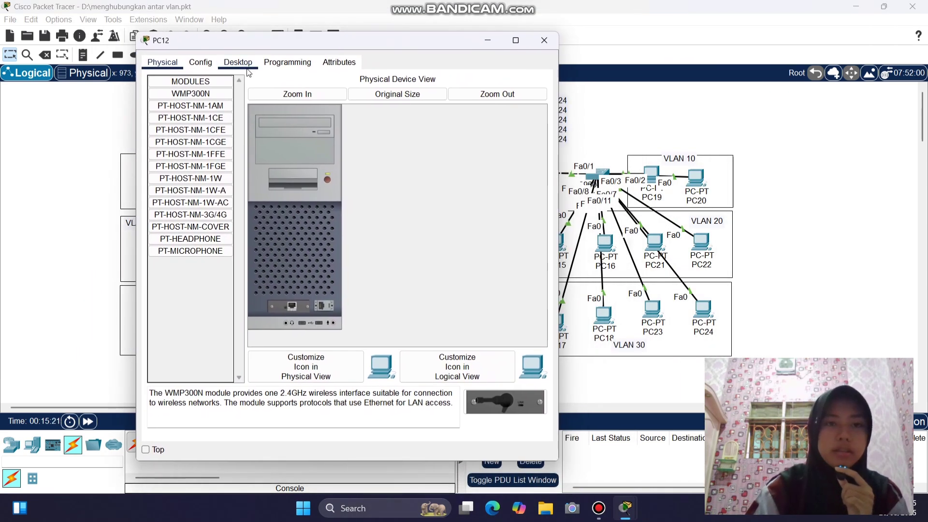
scroll(348, 258, "down", 1)
scroll(348, 257, "down", 1)
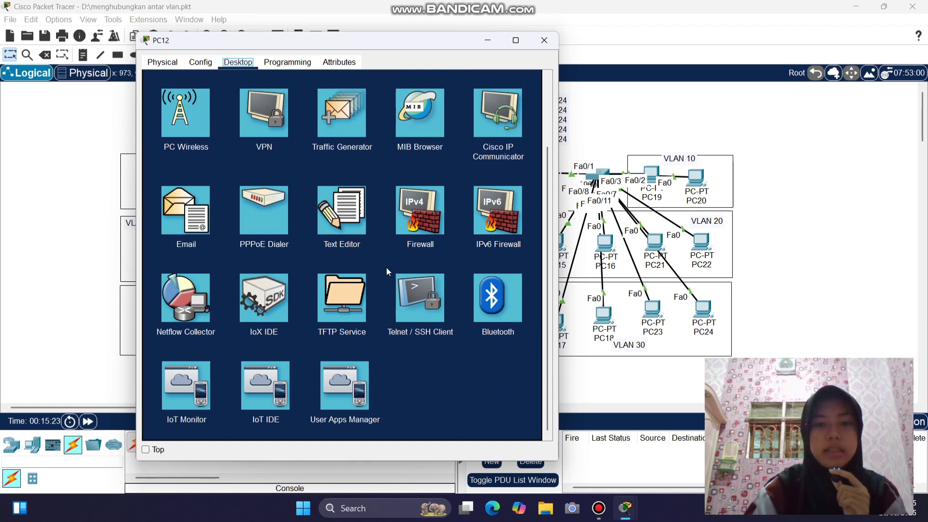
left_click(426, 306)
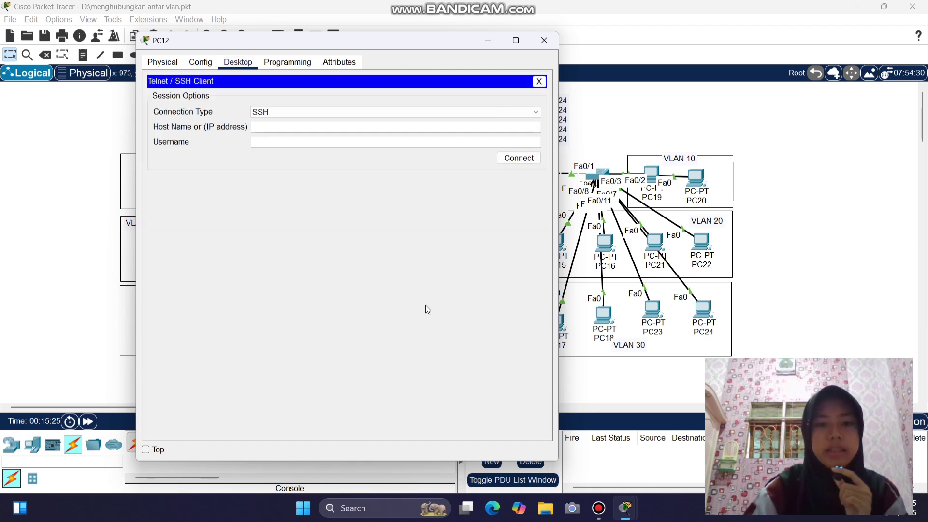
- Connect from PC12 to the router at 10.10.10.1 using Telnet
left_click(271, 111)
left_click(272, 130)
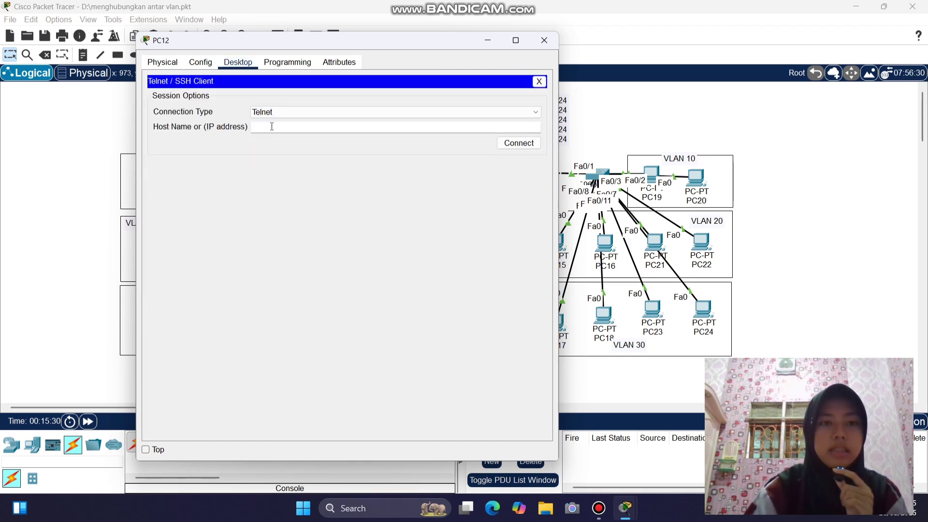
left_click(271, 128)
left_click_drag(344, 41, 251, 39)
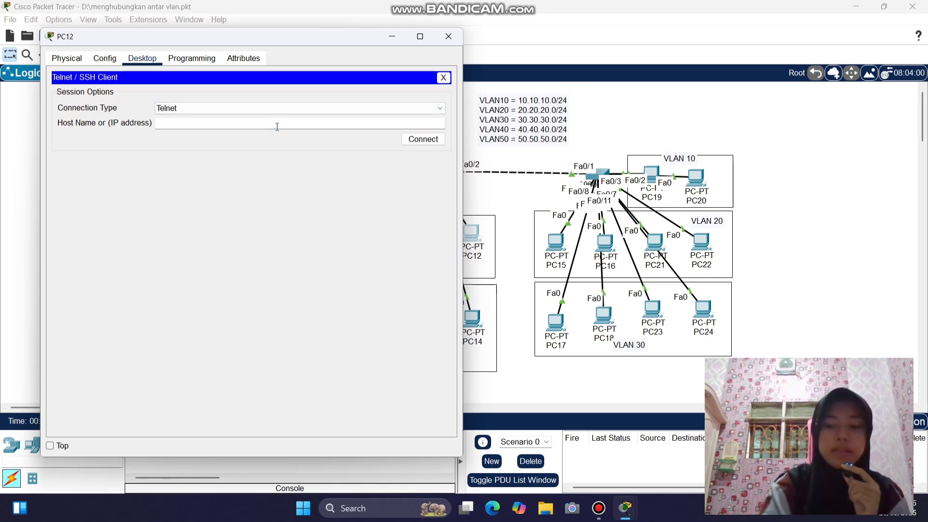
type("10.0")
type(".10.10.1")
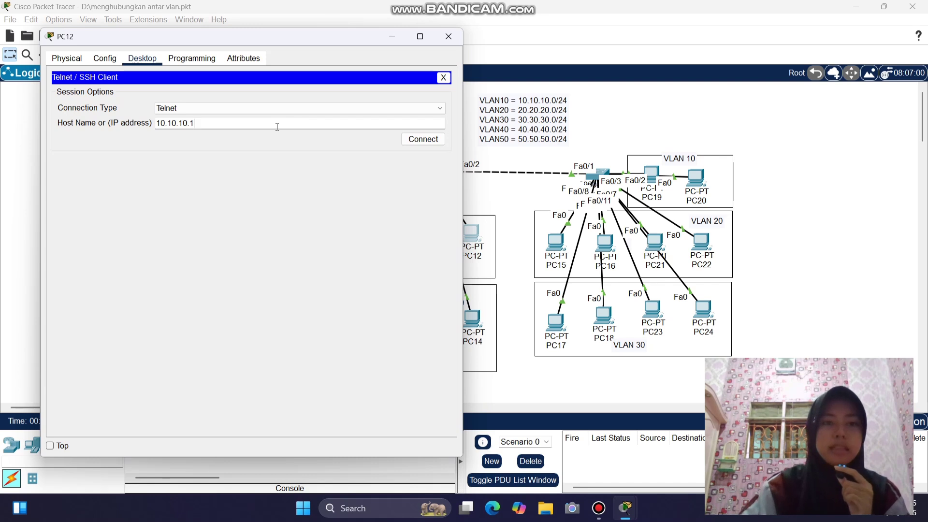
left_click(424, 139)
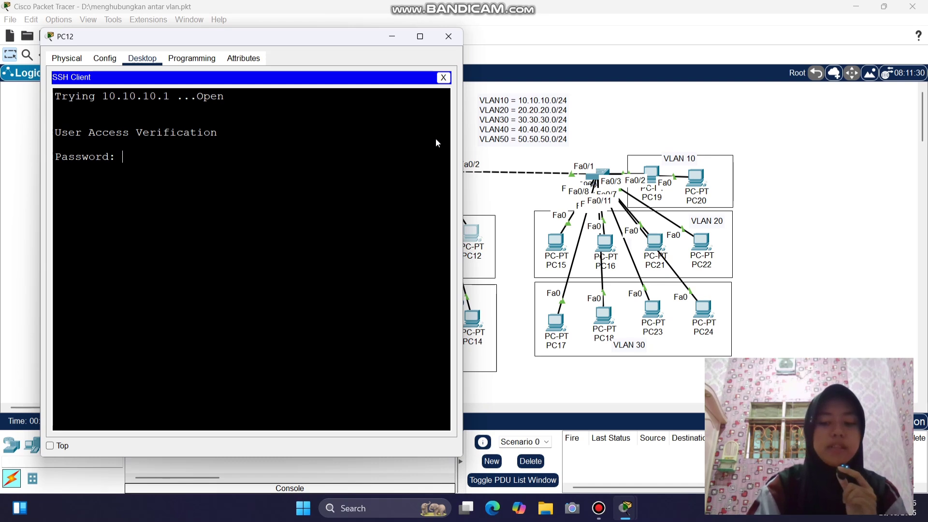
- Log in with the vty password and attempt enable, which reports no password set
key("Return")
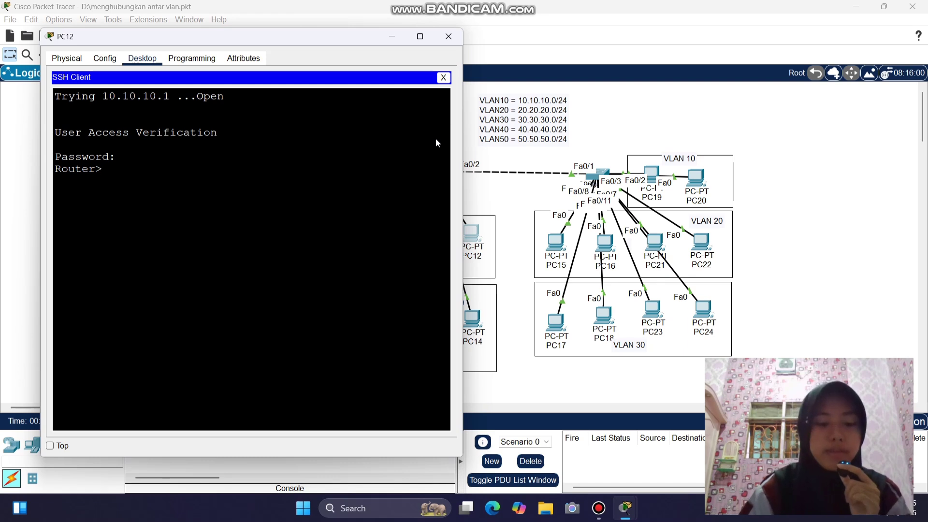
type("ena")
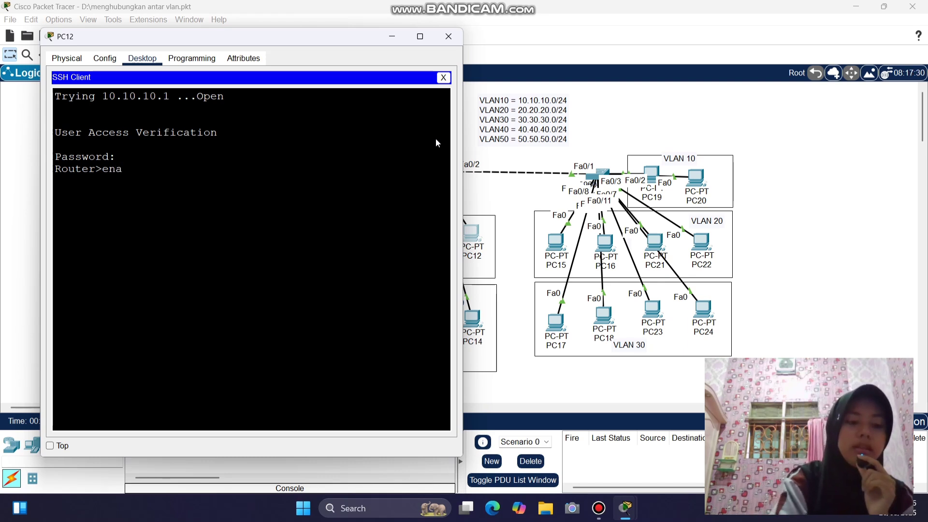
key("Tab")
key("Return")
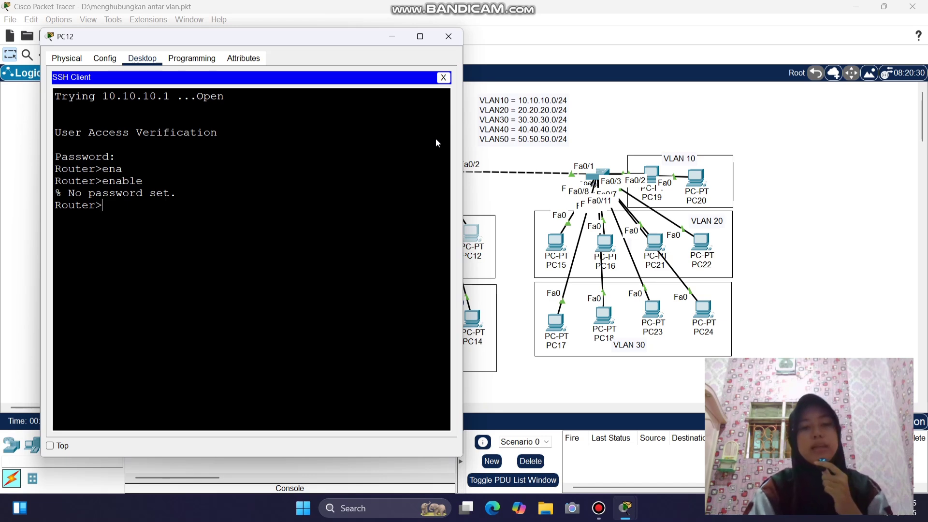
- Close PC12, configure an enable secret password in Router0's CLI, then close Router0
left_click(448, 37)
left_click(434, 100)
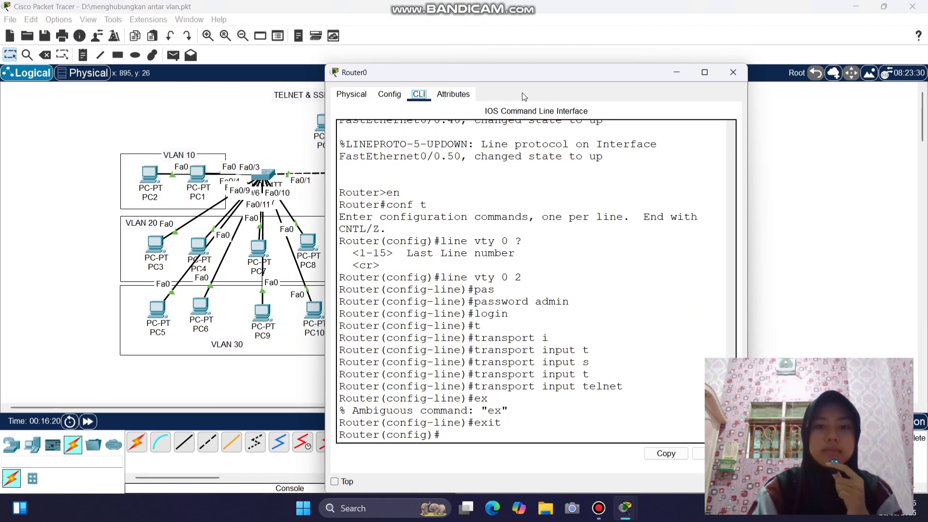
left_click_drag(524, 74, 389, 44)
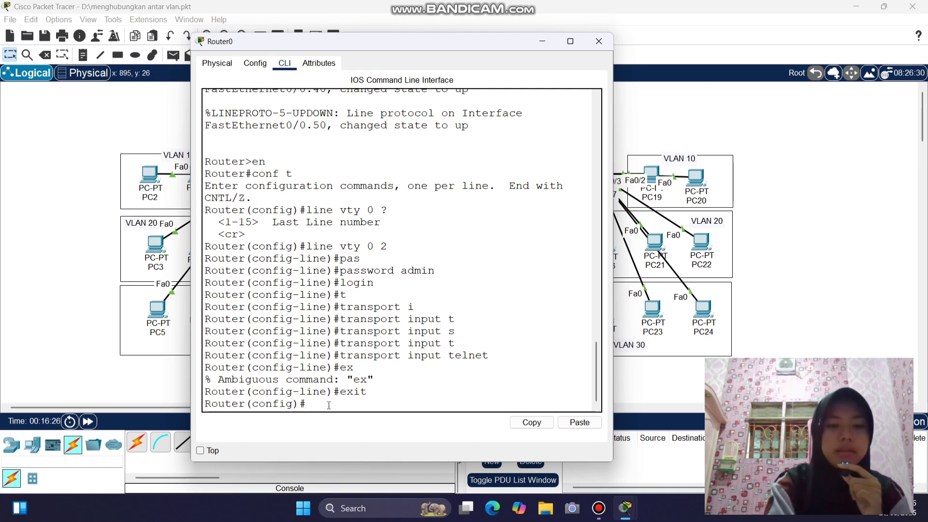
type("ena")
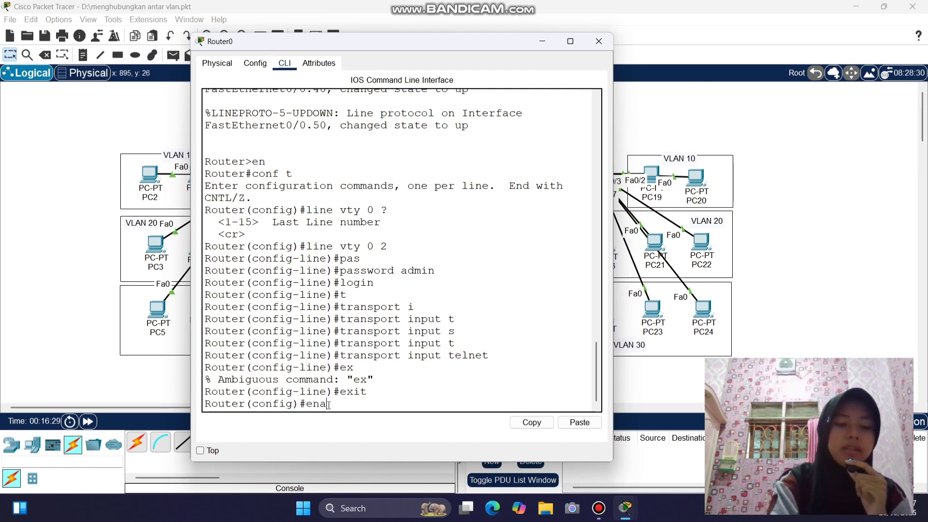
key("Tab")
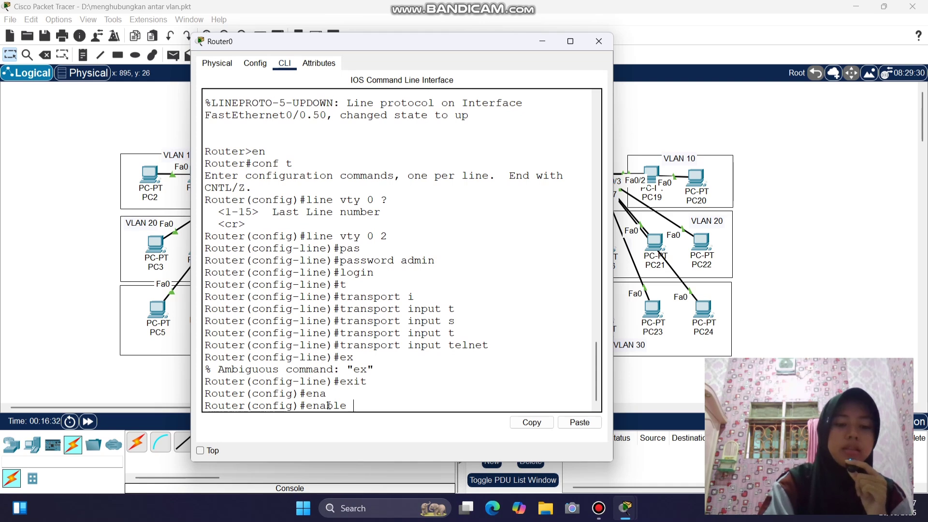
type("s")
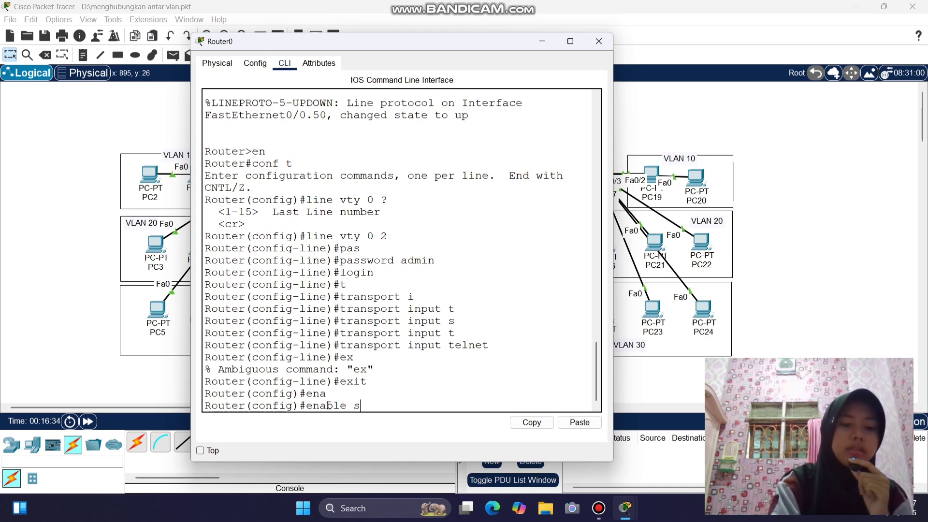
type("e")
key("Tab")
type("sekolah")
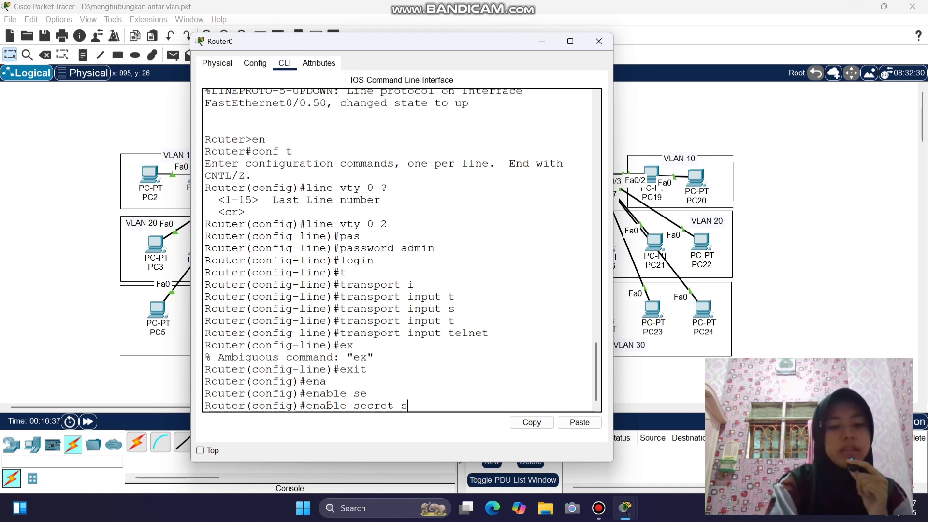
type("a")
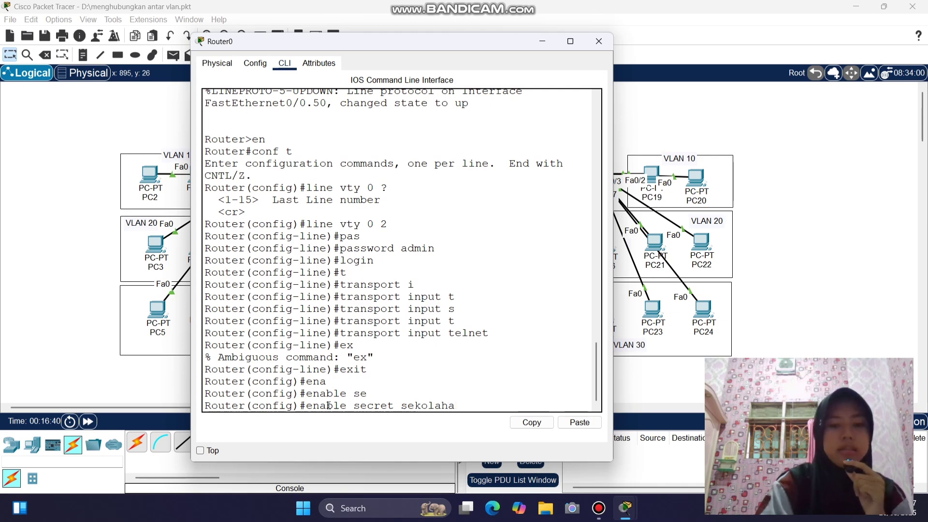
type("n.id")
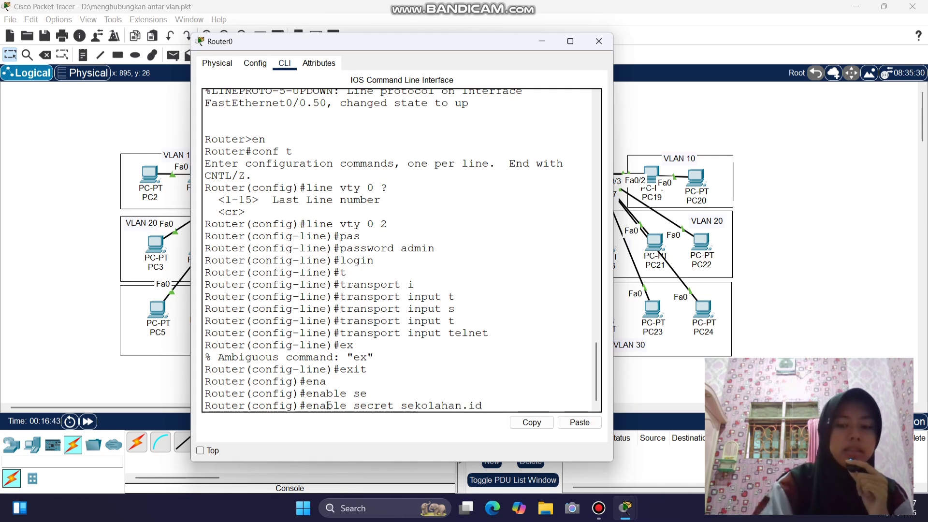
key("Return")
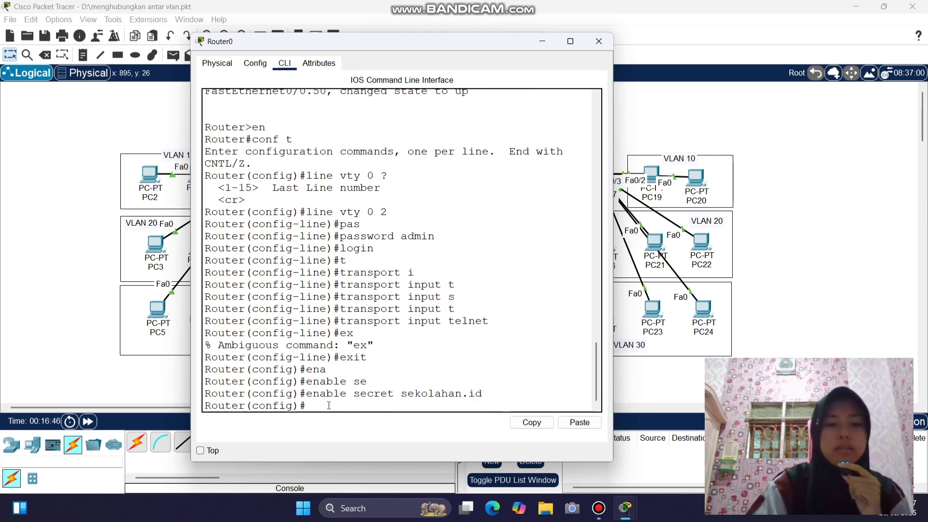
left_click(599, 41)
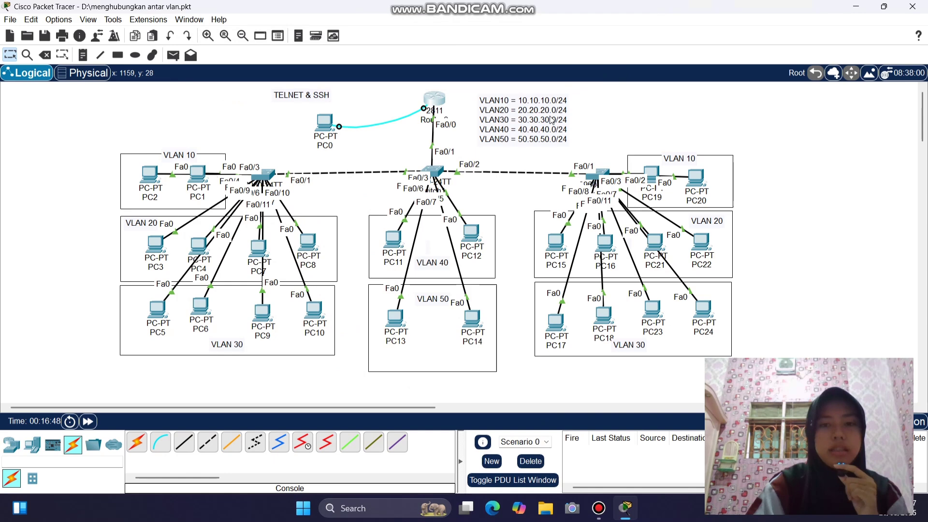
- From PC12's Telnet / SSH Client, open a Telnet connection to 20.20.20.1
left_click(471, 233)
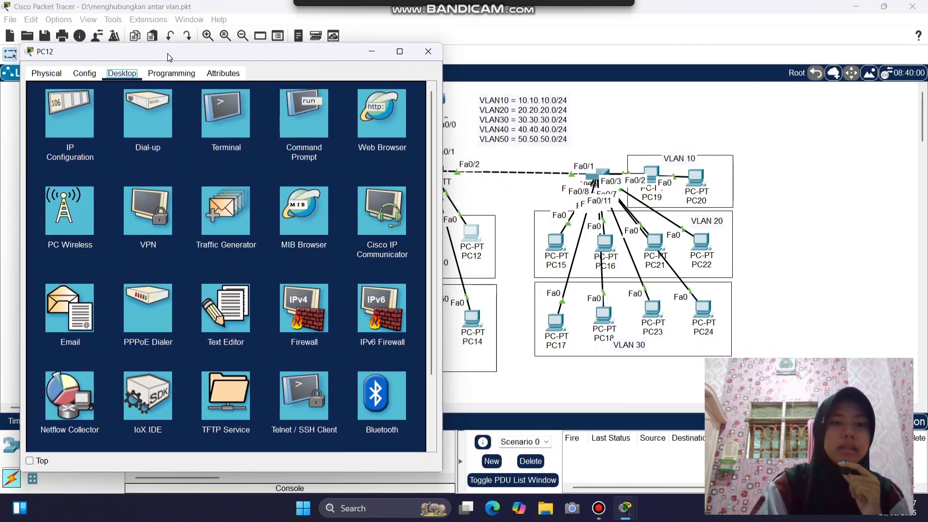
left_click(300, 306)
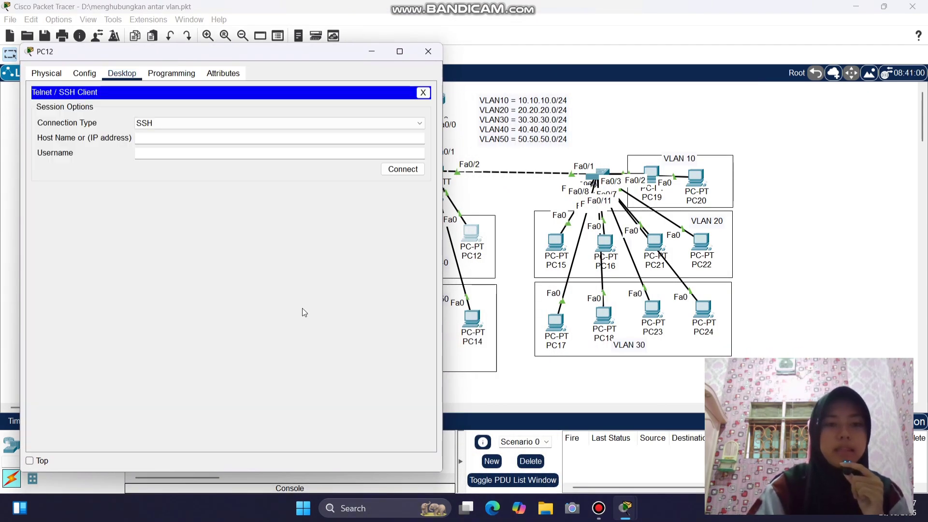
left_click(196, 125)
left_click(197, 140)
left_click(197, 142)
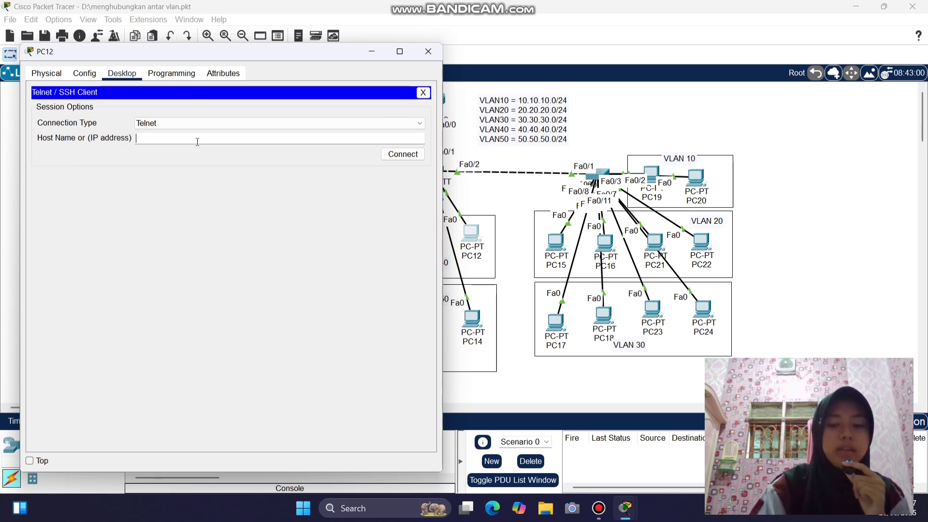
type("20.20.20.1")
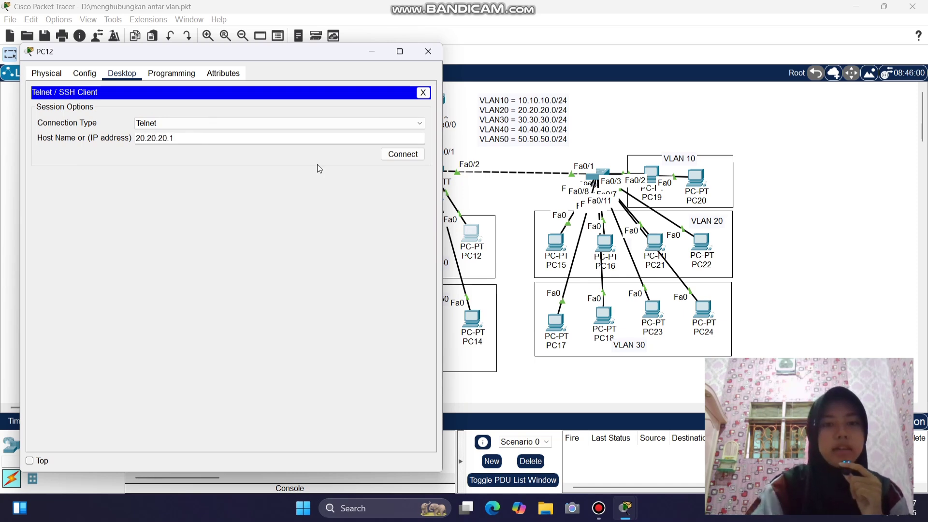
left_click(413, 155)
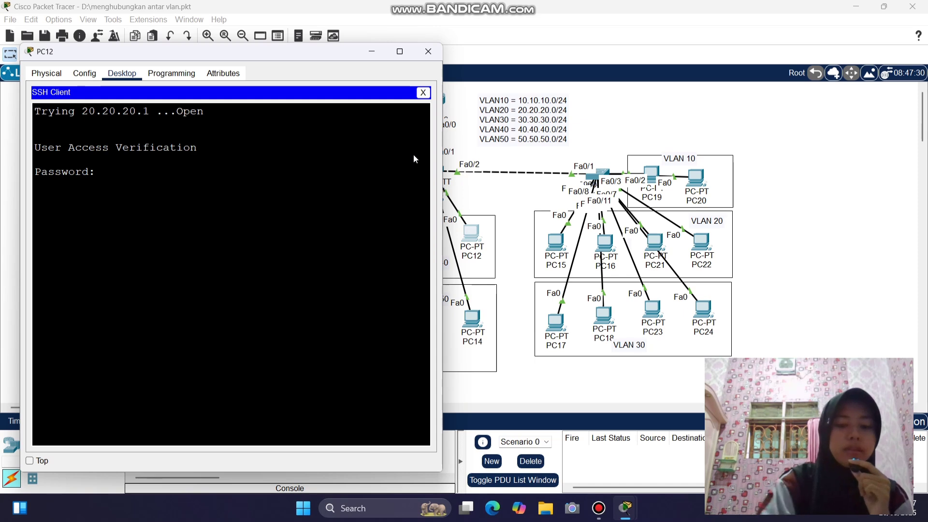
- Log in, pass the enable secret, and reach global configuration with conf t
key("Return")
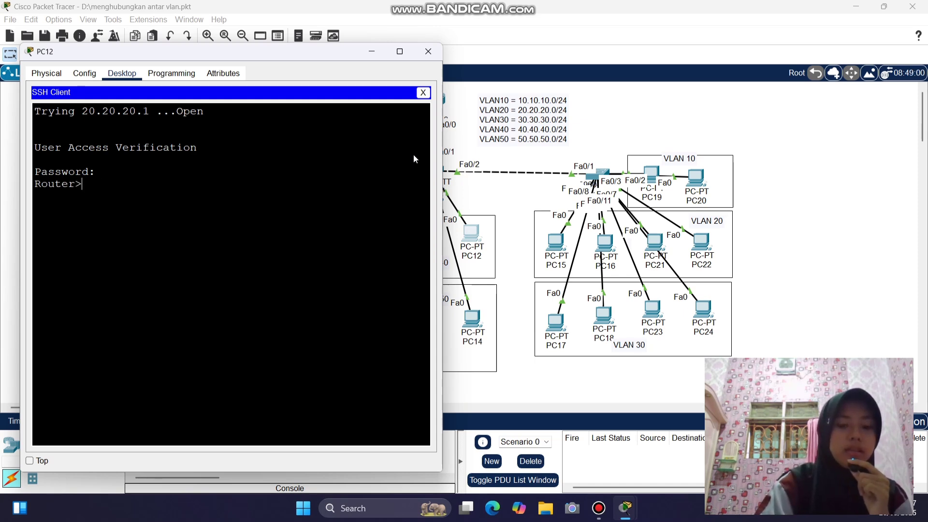
type("ena")
key("Tab")
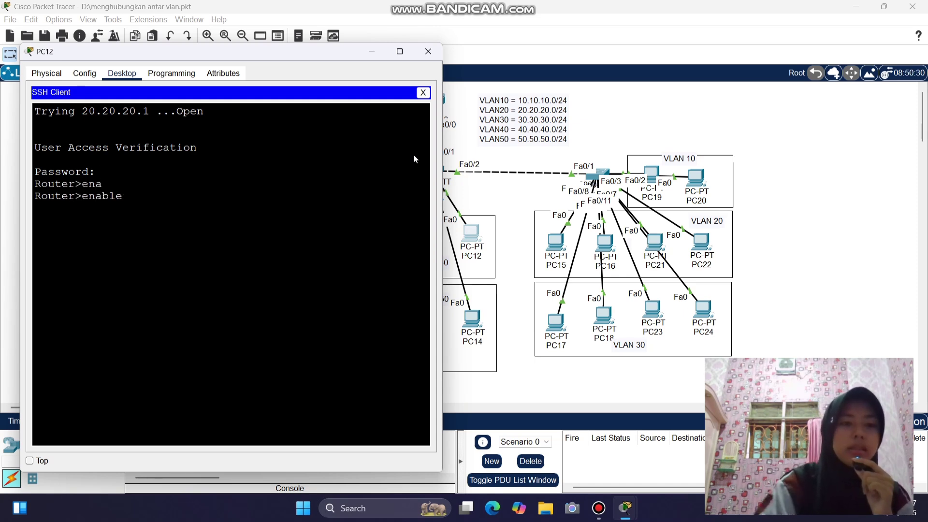
key("Return")
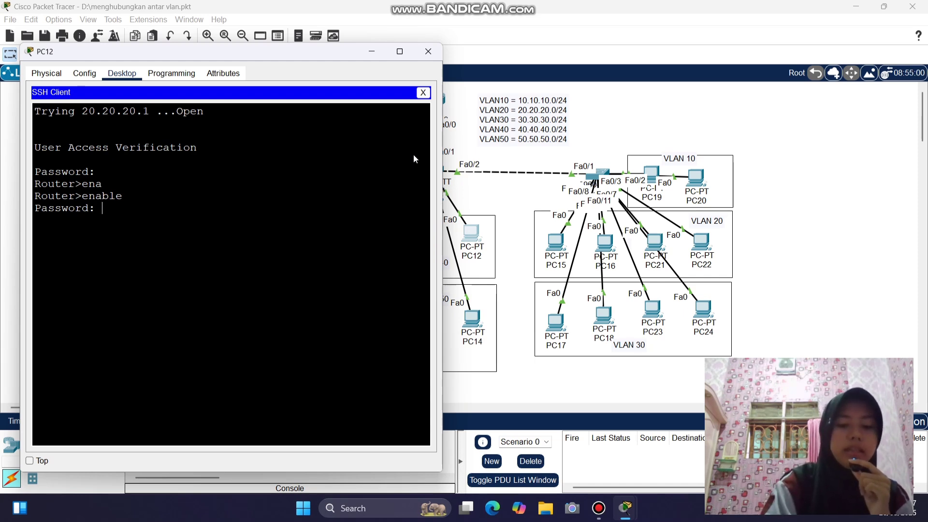
key("Return")
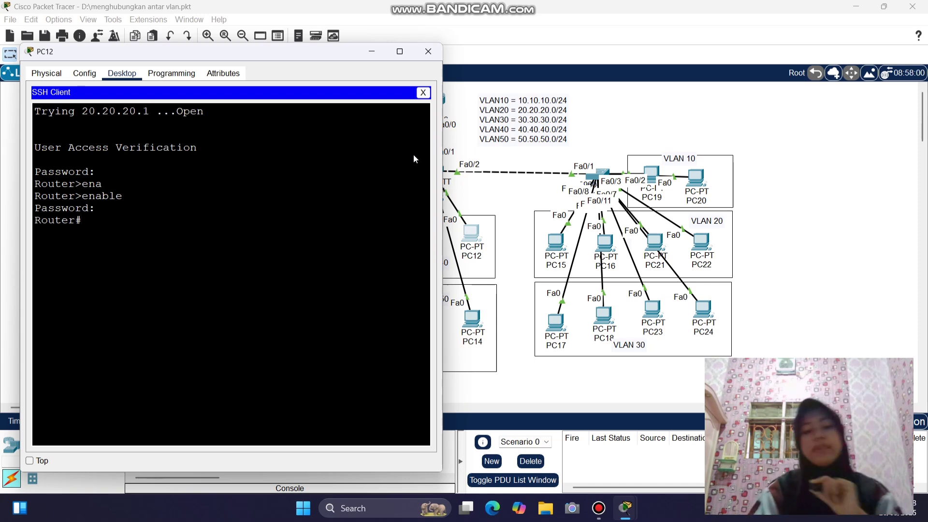
type("conf")
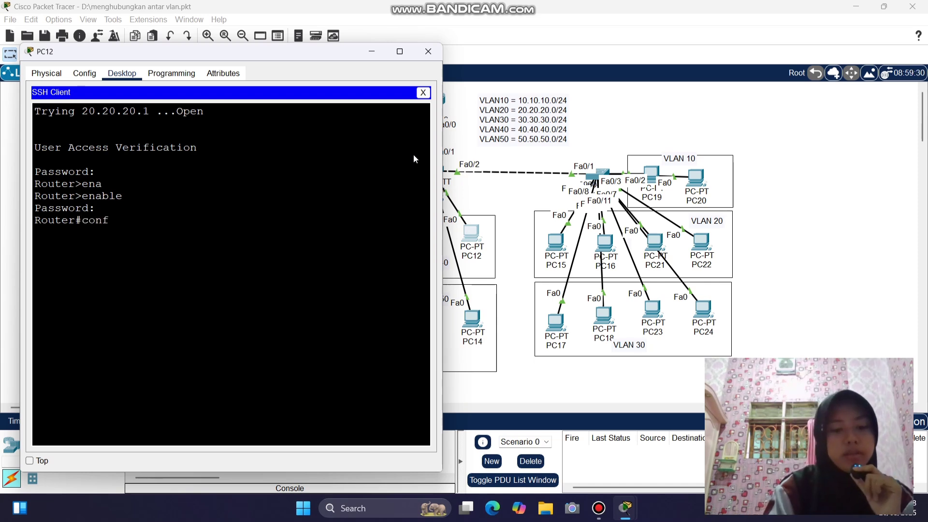
type(" t")
key("Return")
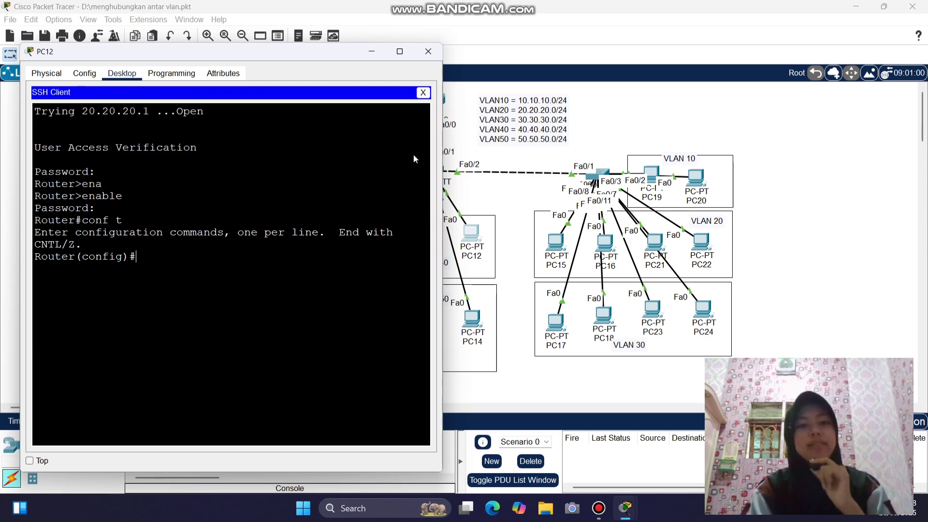
left_click_drag(220, 52, 690, 65)
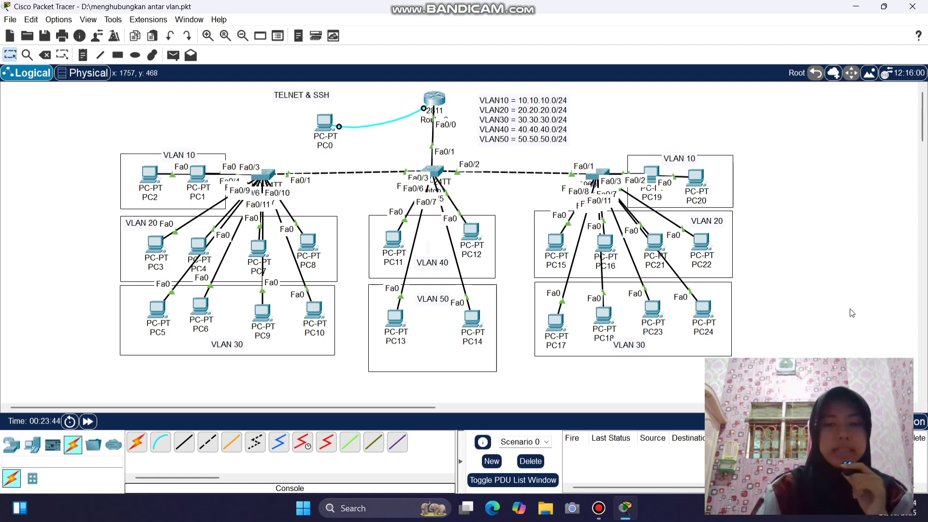
- On Router0's CLI, create the local user admin1 with its password
left_click(433, 96)
left_click(469, 440)
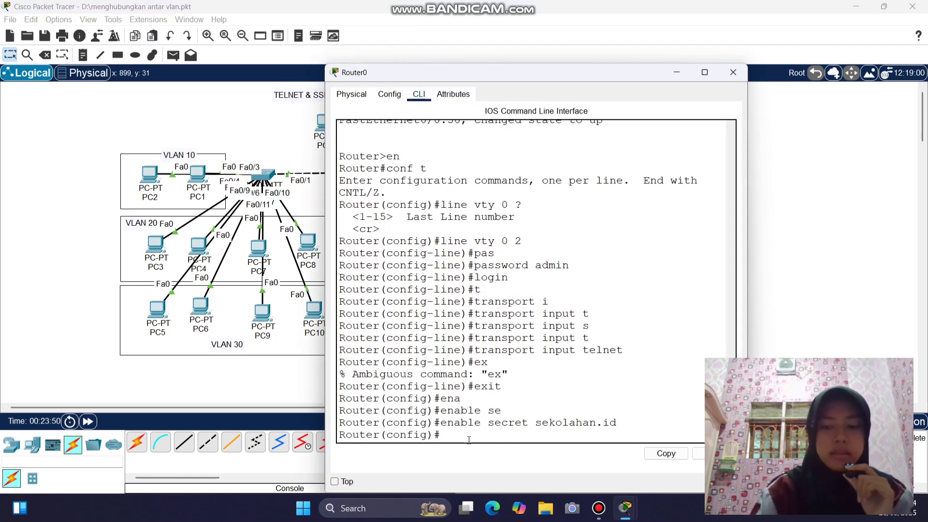
key("Return")
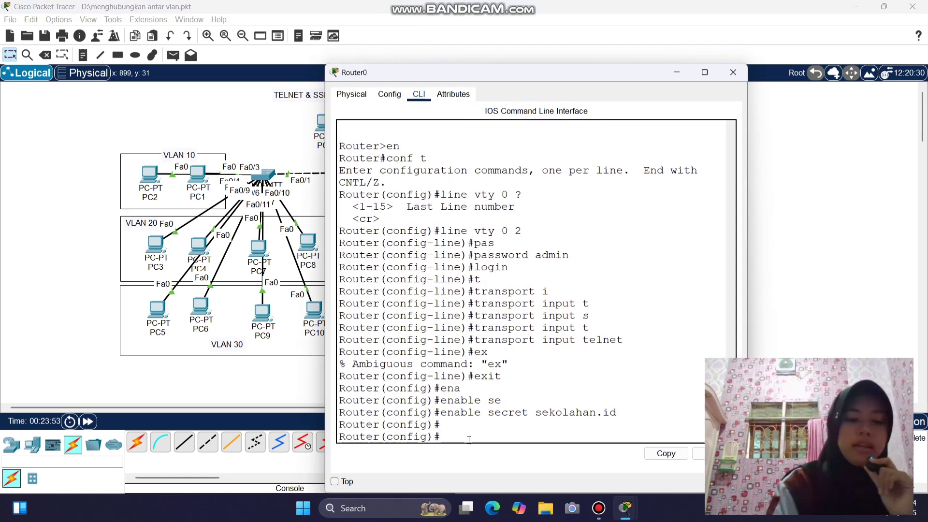
type("us")
key("Tab")
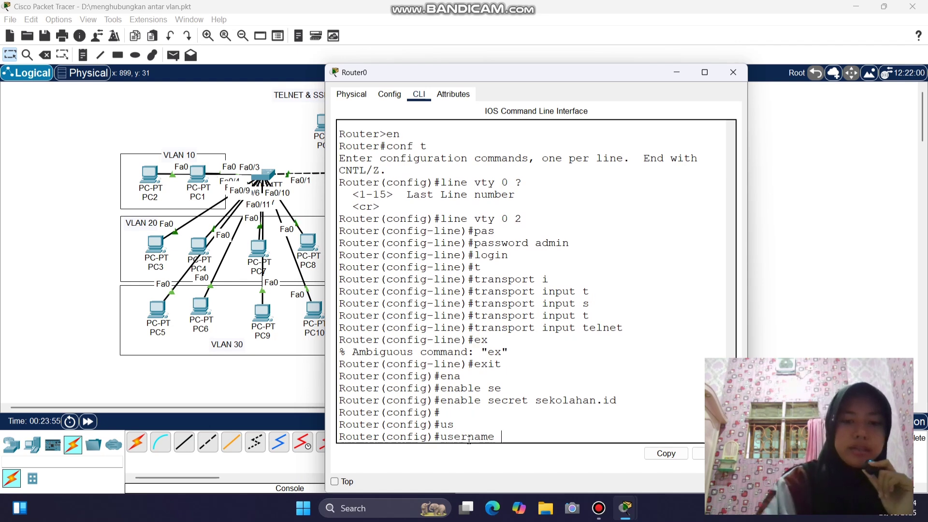
type("admin1 ")
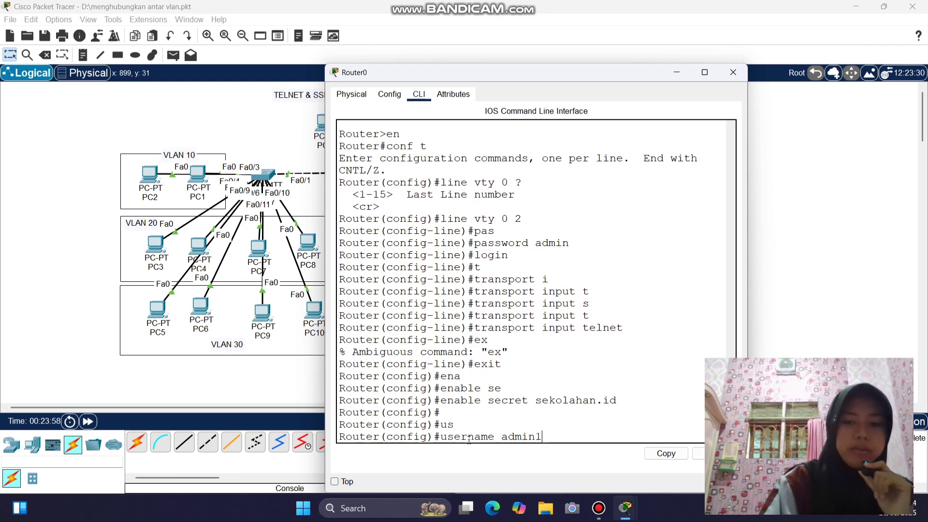
type("pa")
key("Tab")
type("ad")
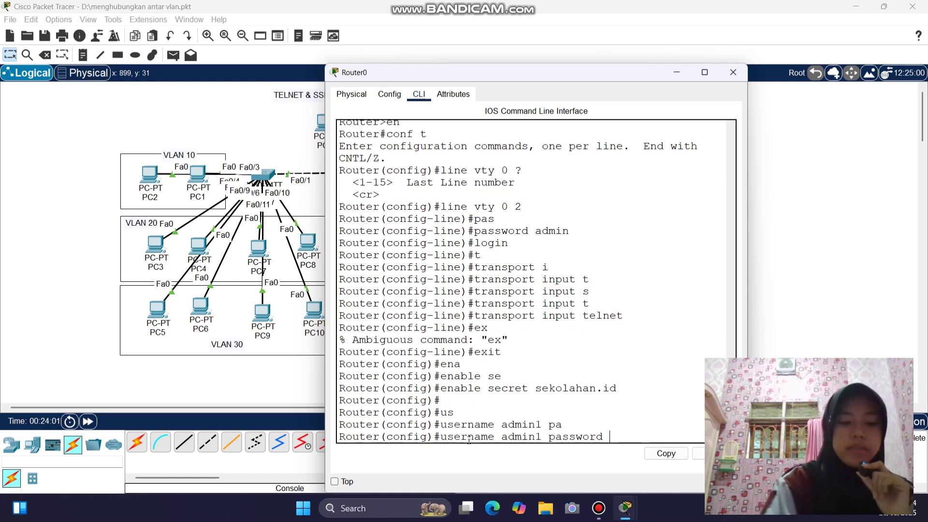
type("min1")
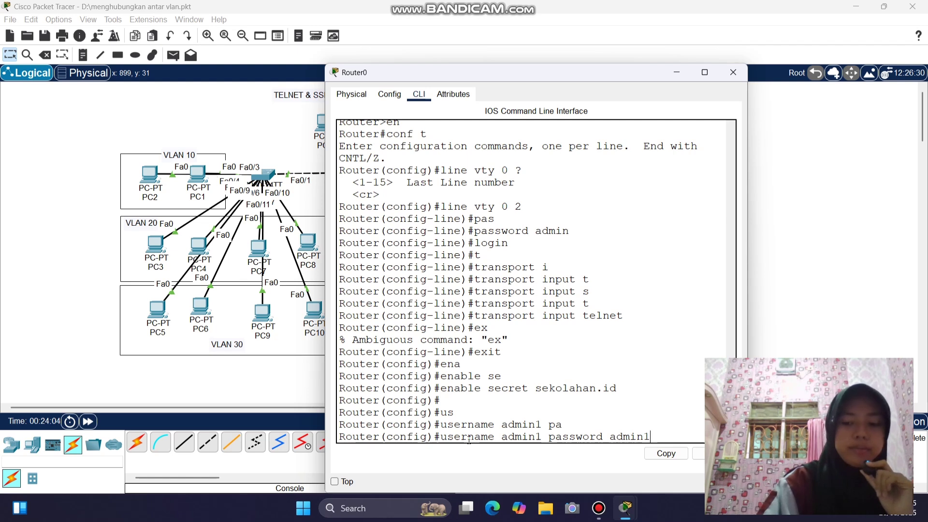
key("Return")
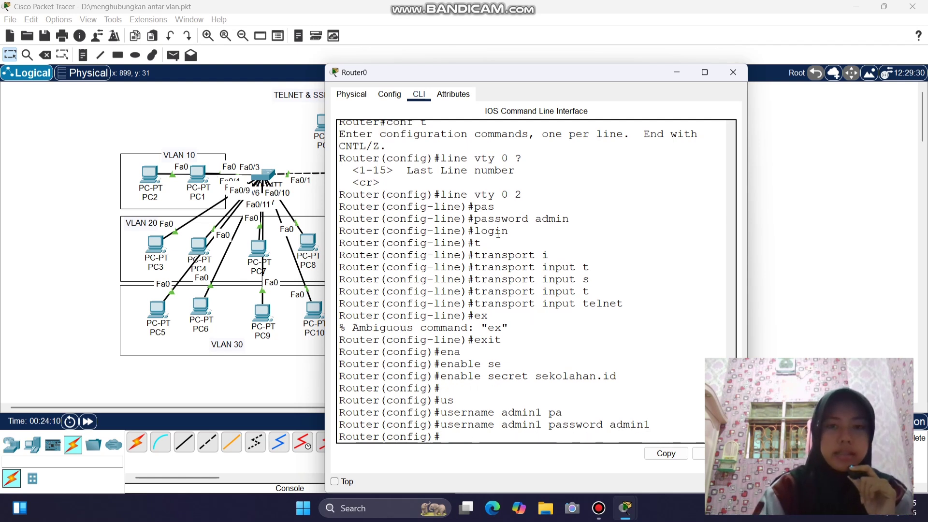
- Enter configuration for vty lines 0 to 2
type("k")
key("BackSpace")
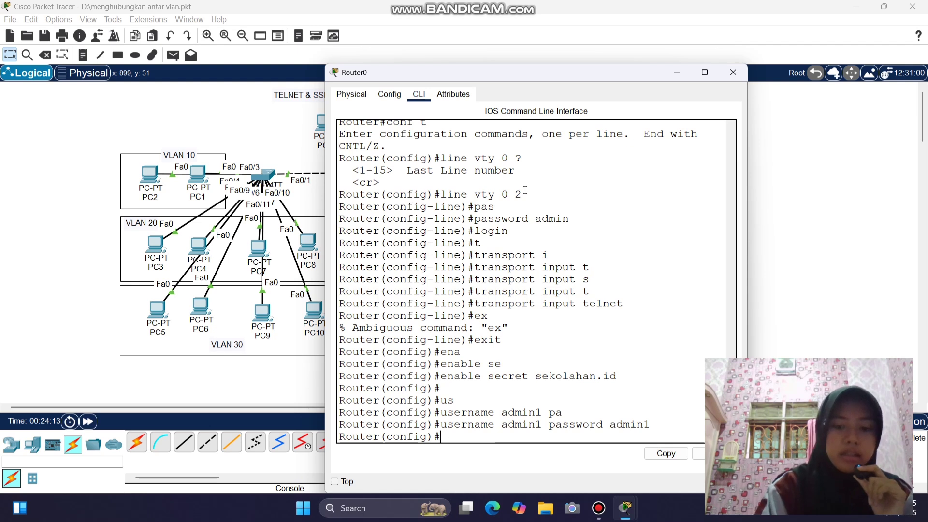
type("line")
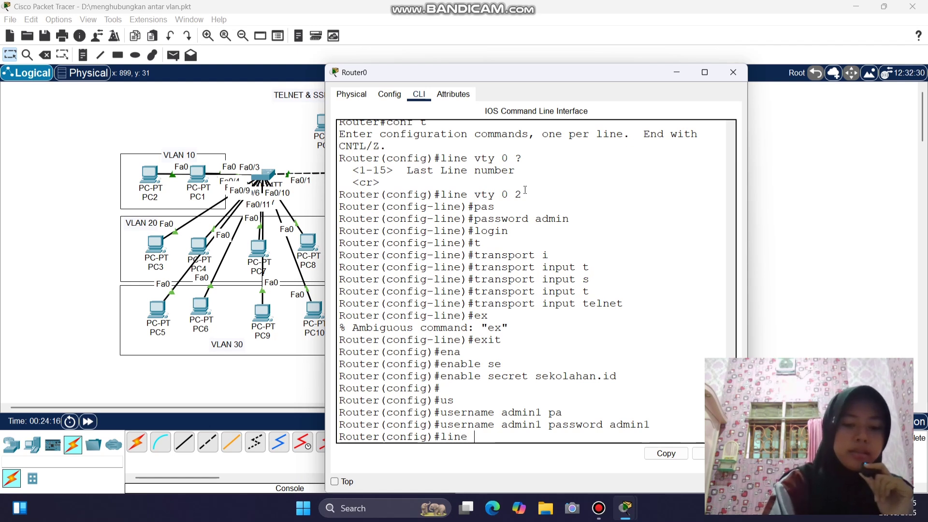
type(" vty")
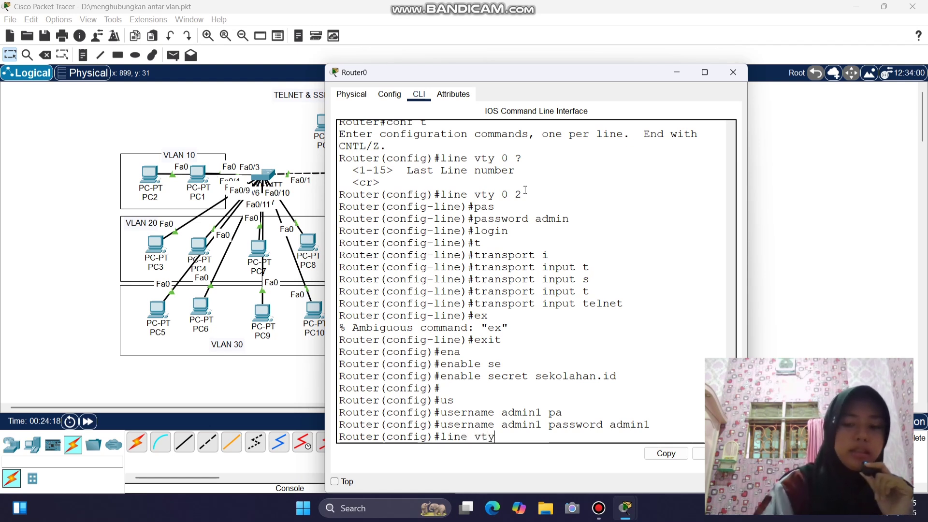
type(" 02")
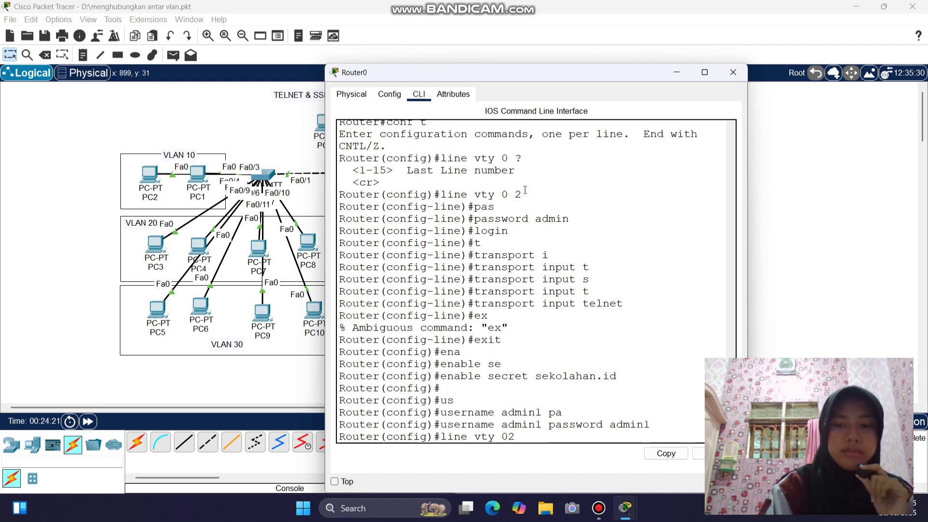
key("BackSpace")
type("2")
key("Return")
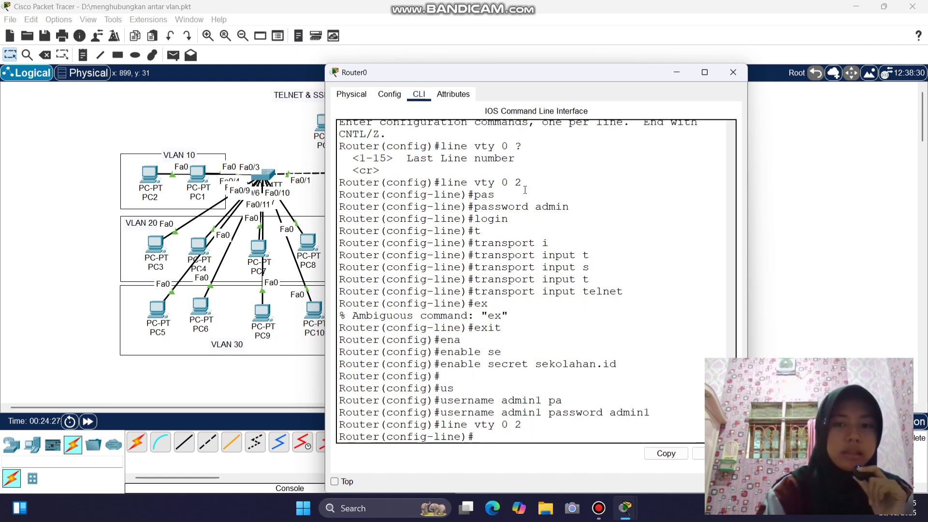
- Enter 'login lokal' on the vty lines while highlighting the earlier username, password and login commands
type("t")
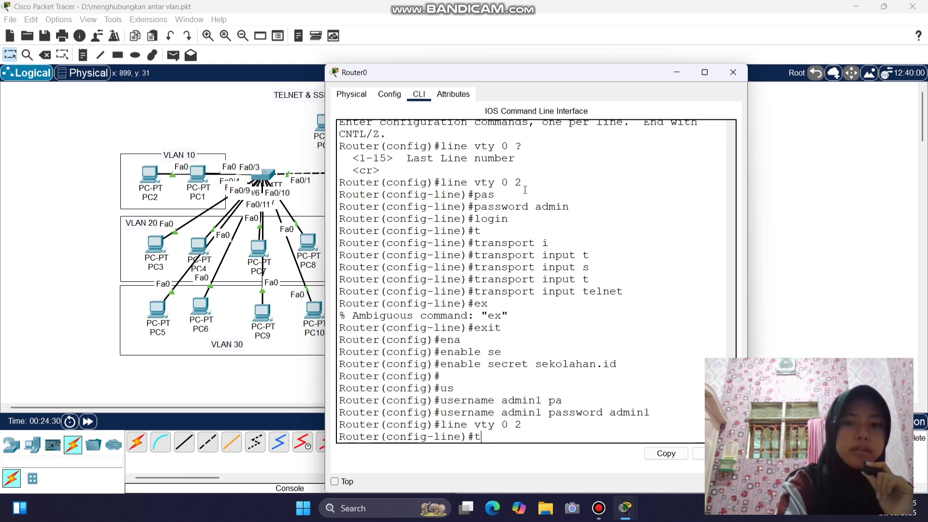
key("Tab")
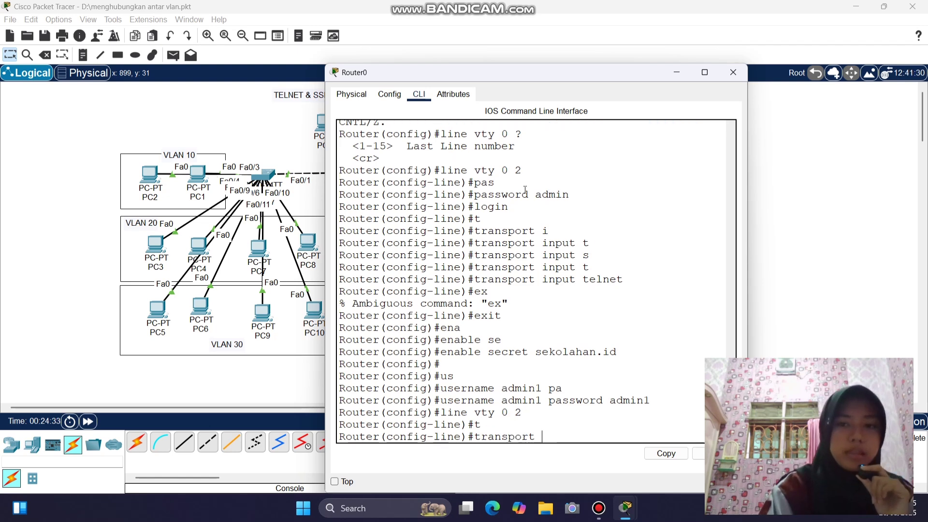
key("BackSpace")
key("BackSpace")
key("BackSpace")
key("BackSpace")
key("BackSpace")
key("BackSpace")
key("BackSpace")
key("BackSpace")
key("BackSpace")
key("BackSpace")
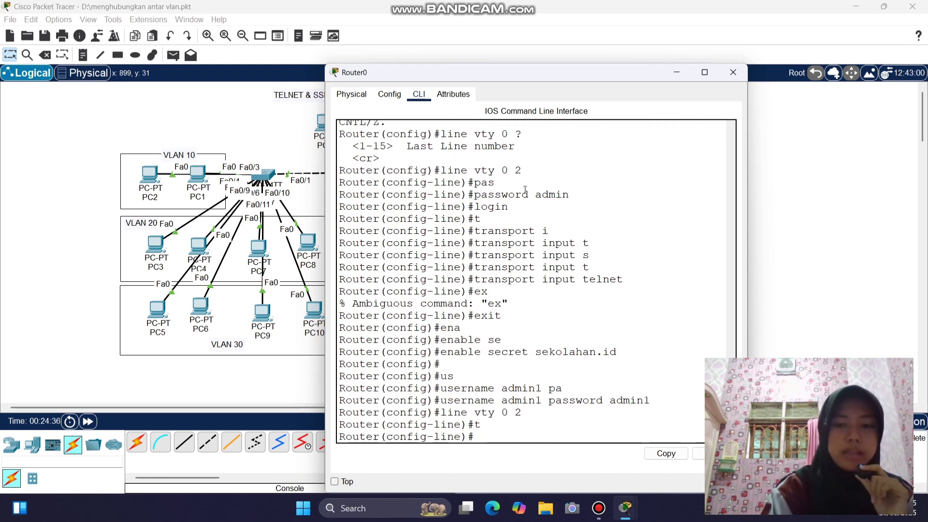
type("login")
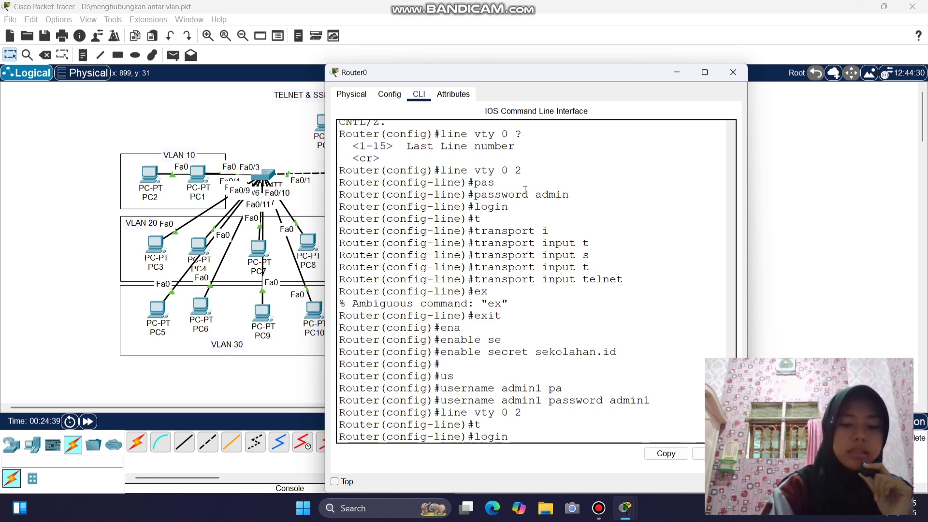
type(" lokal")
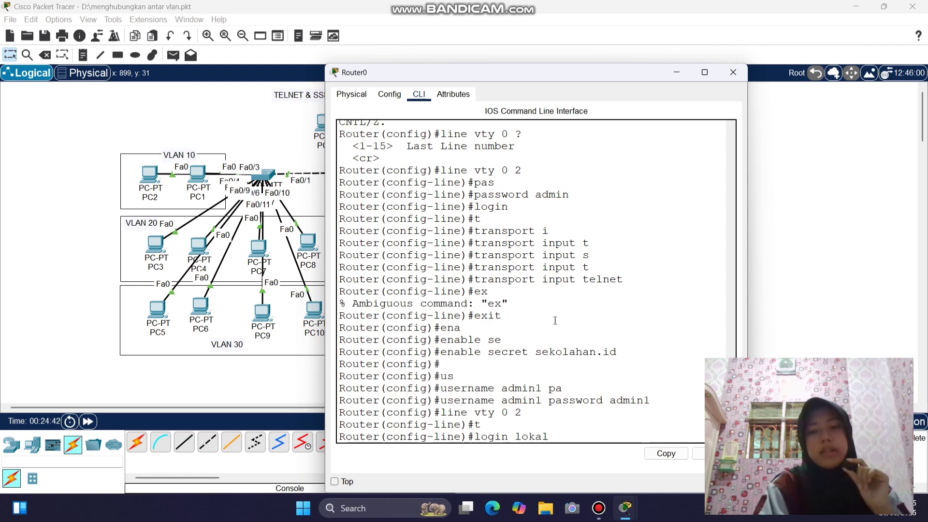
double_click(491, 206)
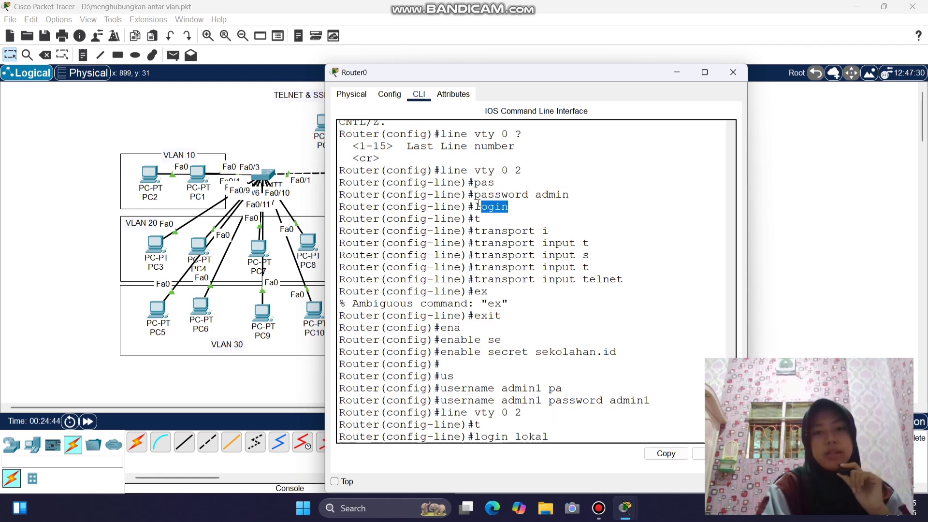
left_click_drag(529, 195, 475, 195)
left_click_drag(549, 437, 475, 436)
left_click_drag(492, 399, 440, 398)
left_click_drag(603, 400, 558, 400)
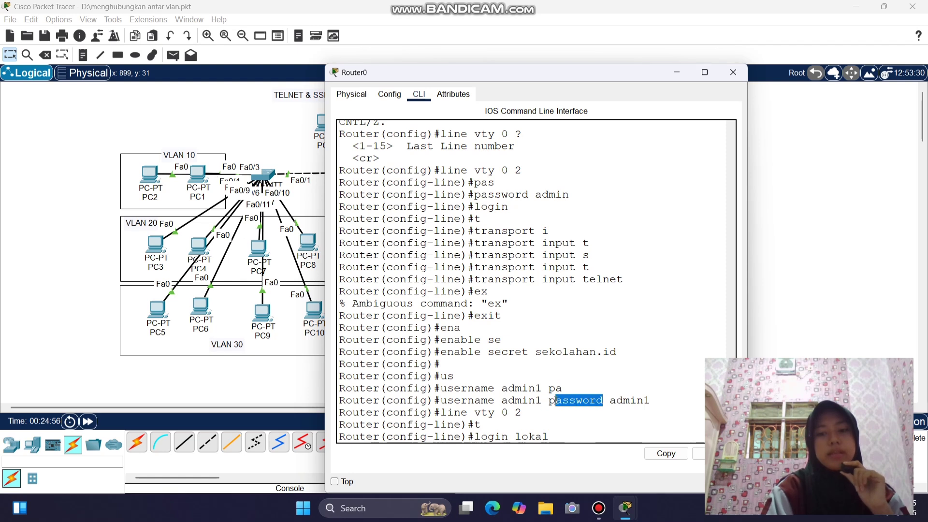
left_click(550, 436)
key("Return")
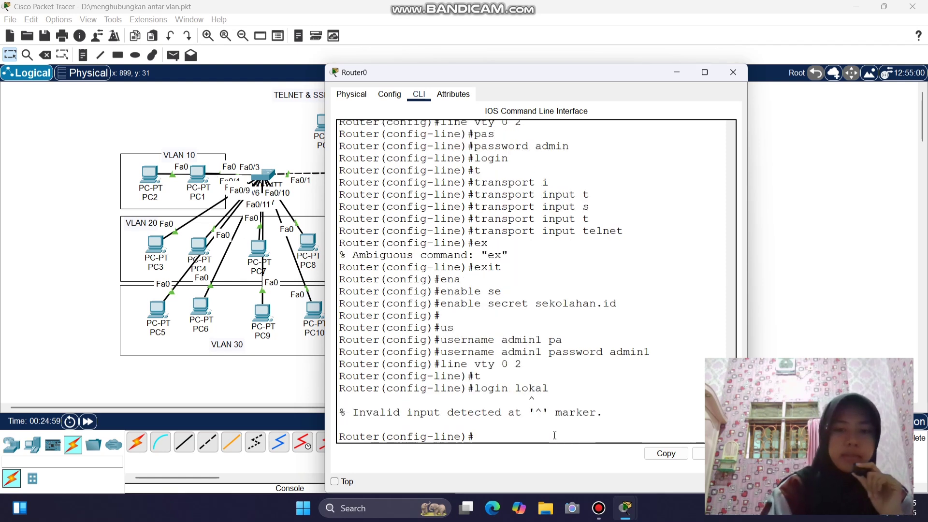
- Correct the typo so the vty lines use login local
key("Up")
key("Left")
key("Left")
key("BackSpace")
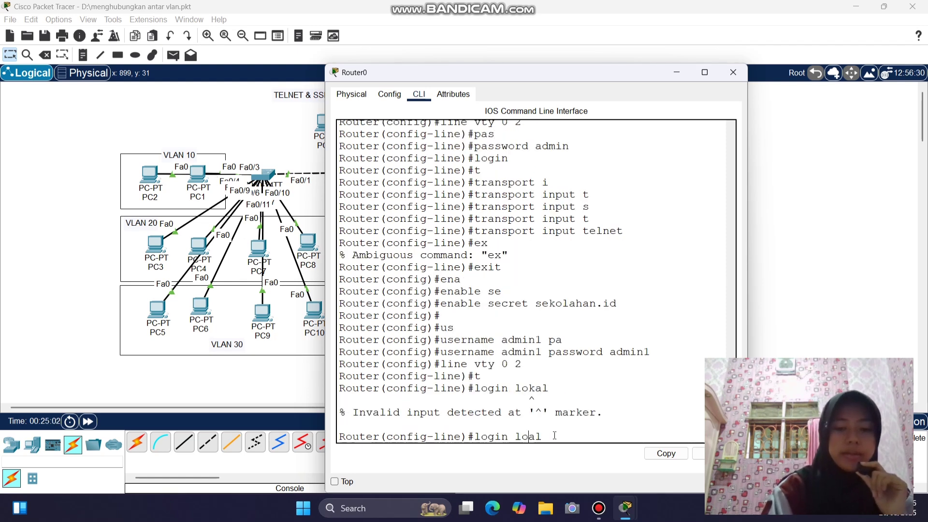
type("c")
key("Return")
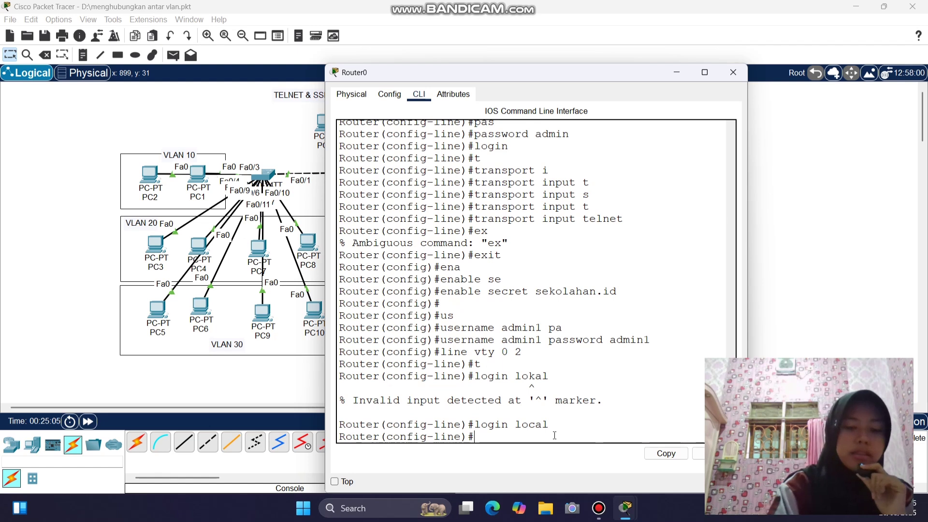
- Allow Telnet on the vty lines with transport input telnet
type("t")
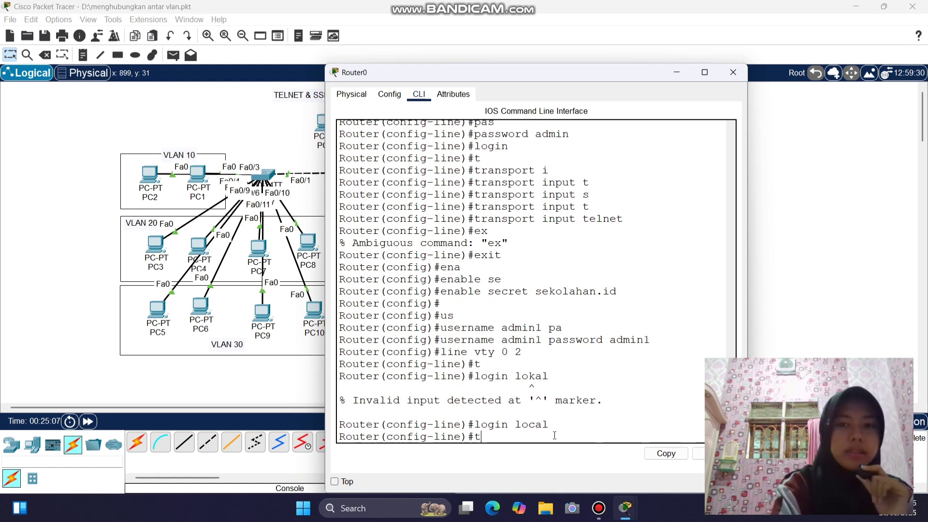
key("Tab")
type("i")
key("Tab")
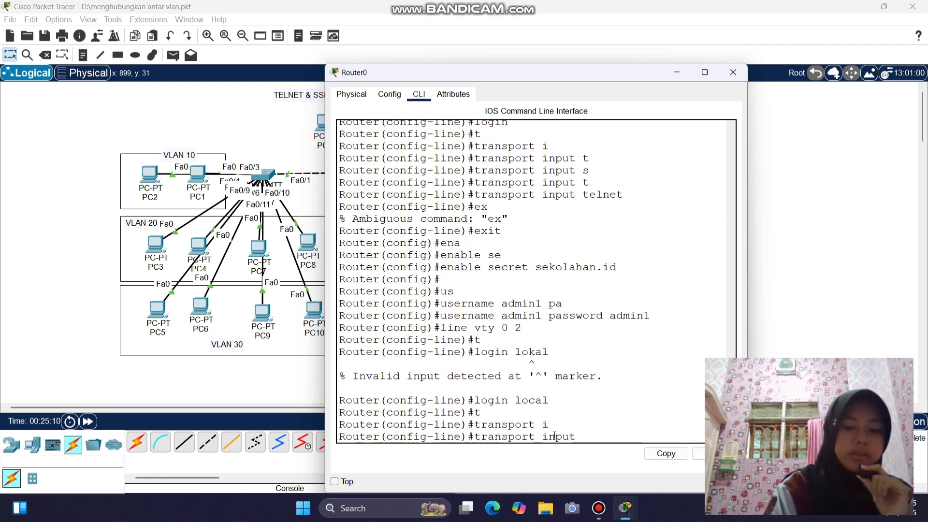
type("t")
key("Tab")
key("Return")
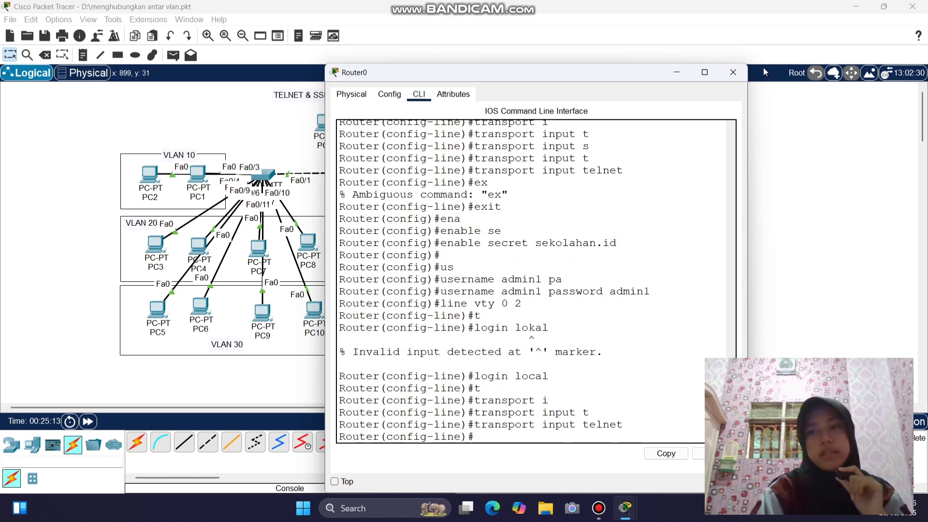
- From PC12's Telnet / SSH Client, open a Telnet connection to 30.30.30.1
left_click(733, 72)
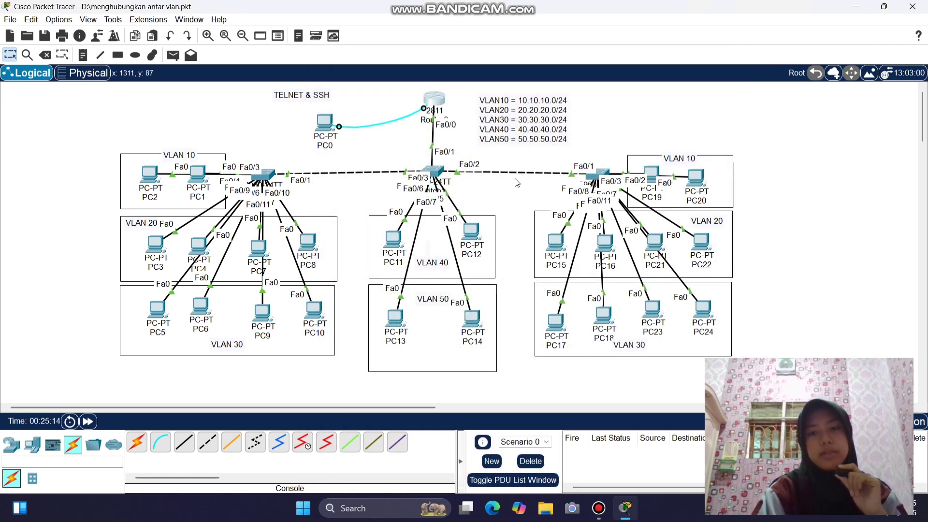
left_click(471, 234)
left_click_drag(545, 76, 261, 49)
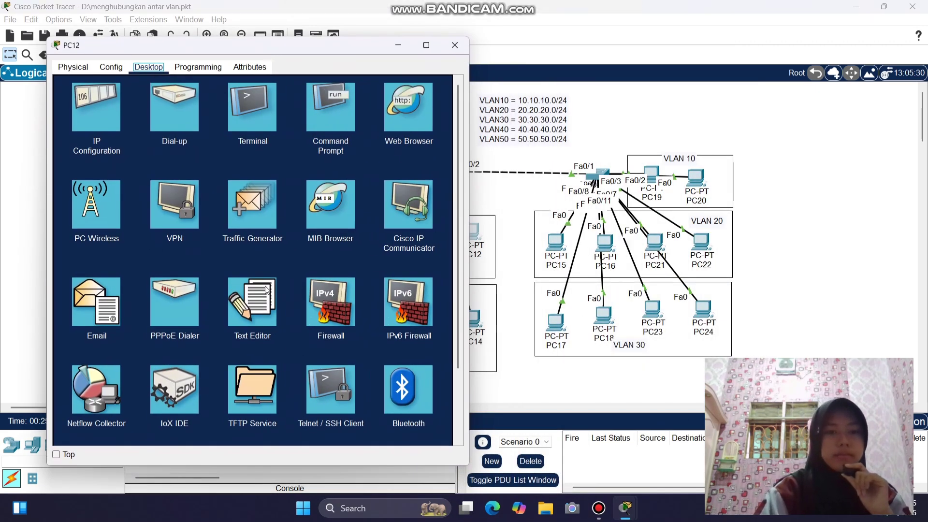
scroll(268, 290, "down", 3)
left_click(335, 304)
left_click(273, 117)
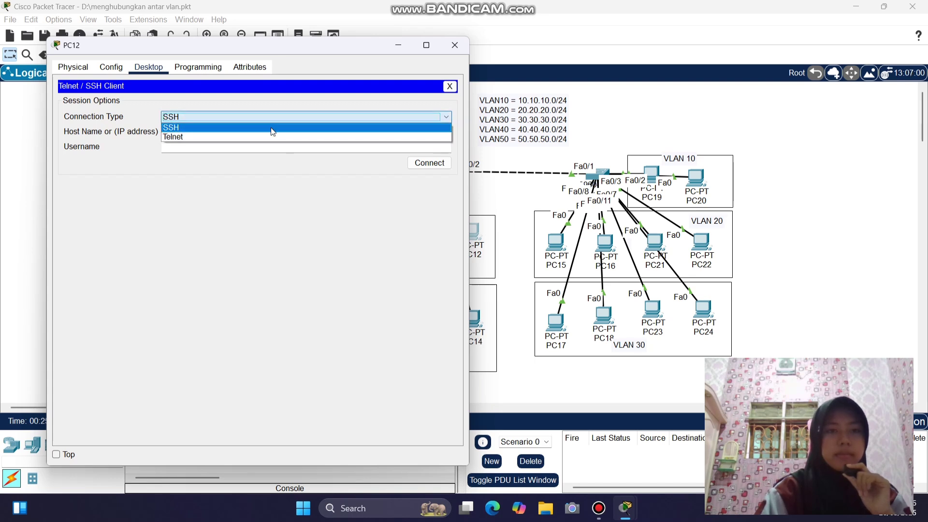
left_click(274, 137)
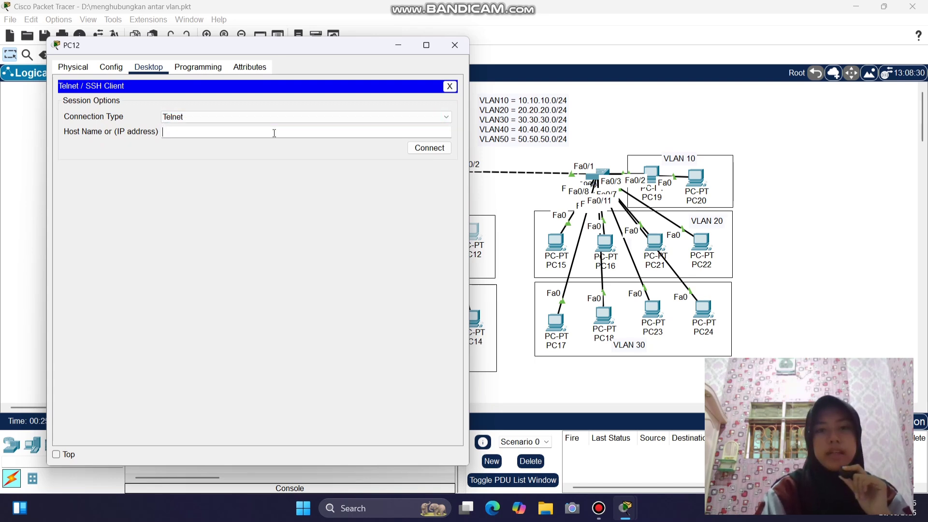
type("30.30.30.1")
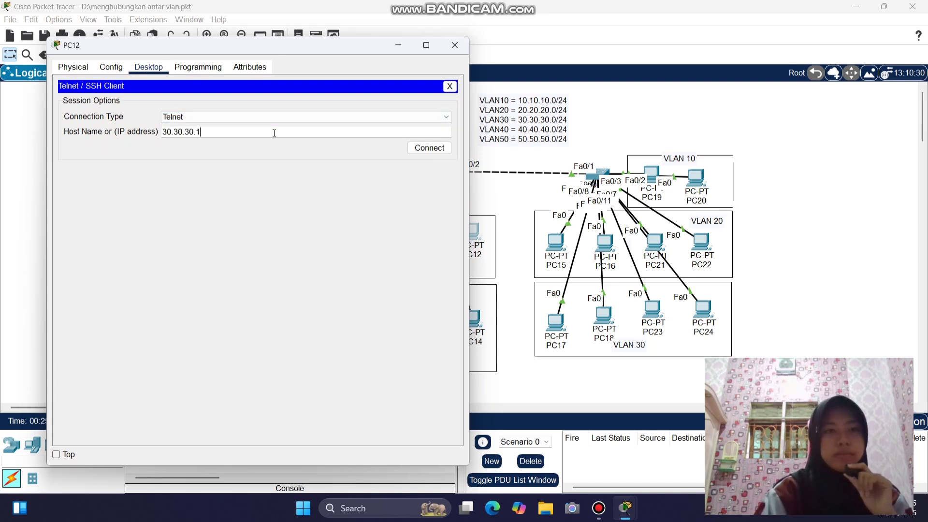
left_click(410, 150)
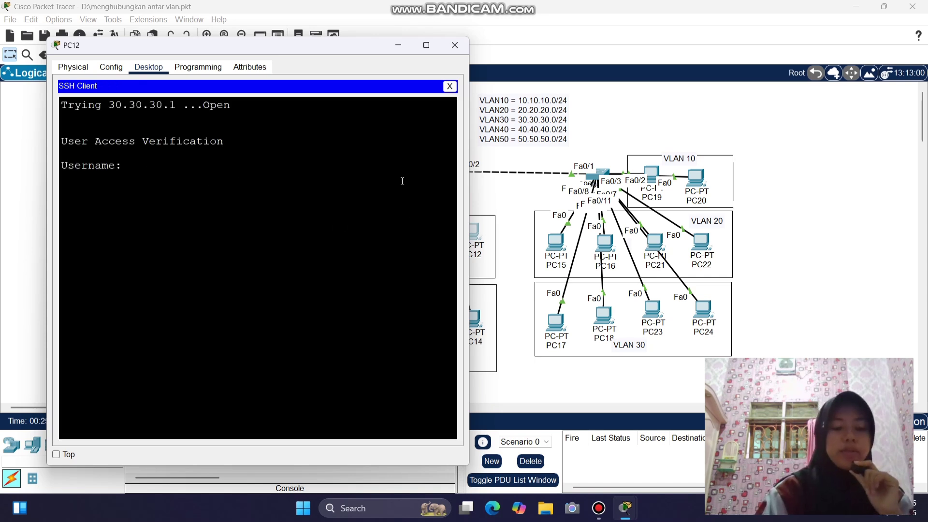
- Log in as admin1 and enter privileged mode with the enable secret
type("admin1")
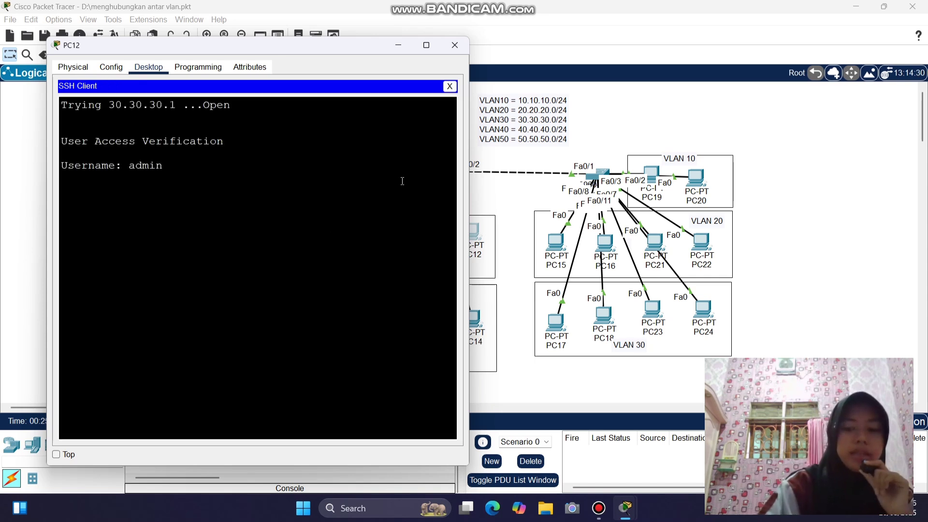
key("Return")
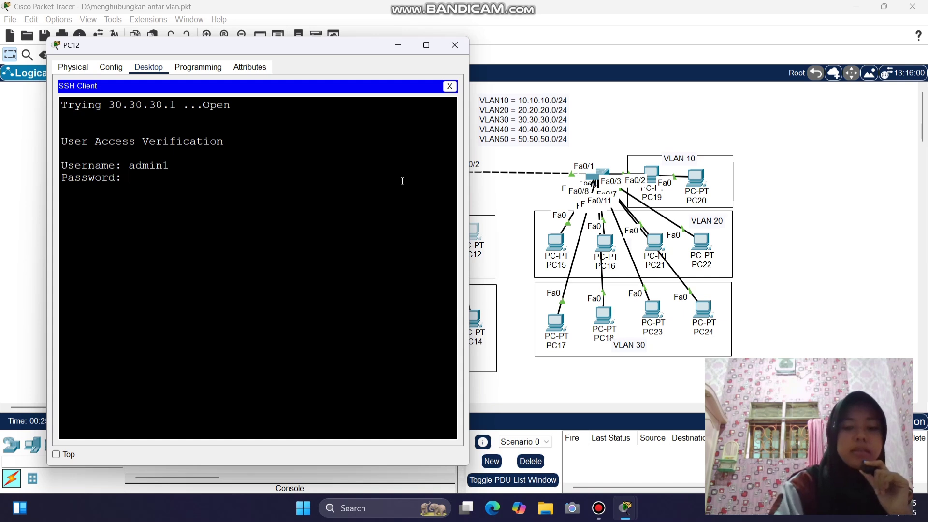
key("Return")
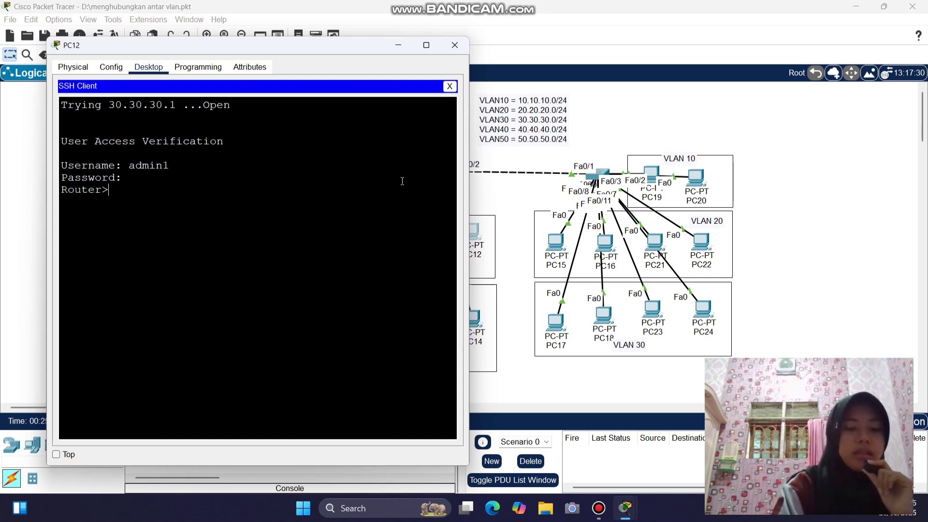
type("ena")
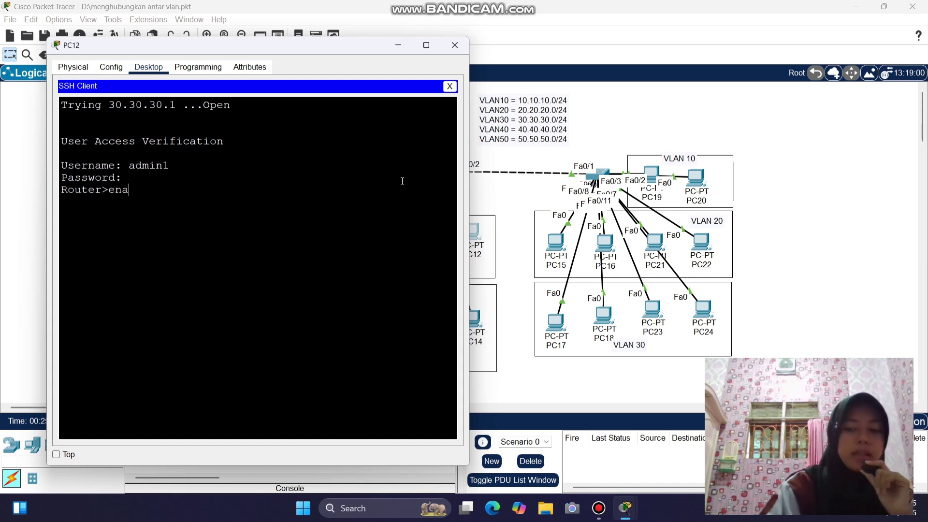
key("Return")
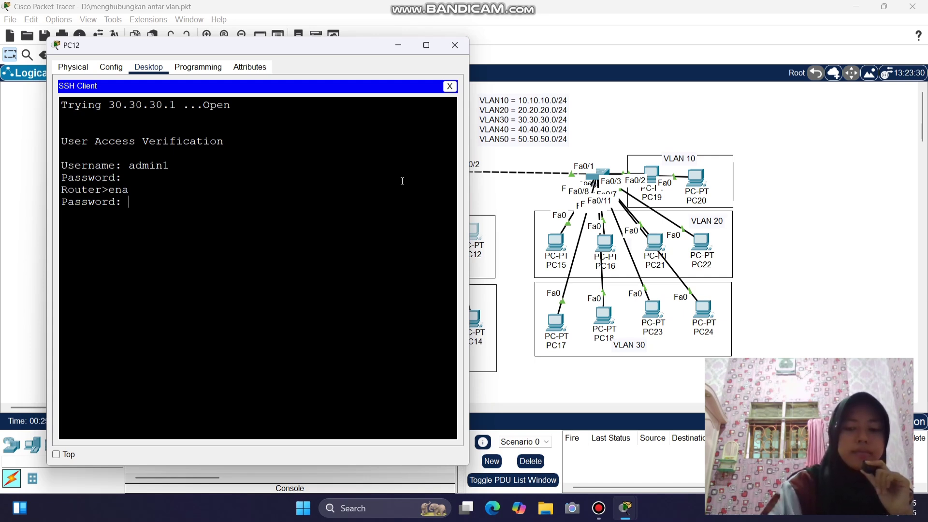
key("Return")
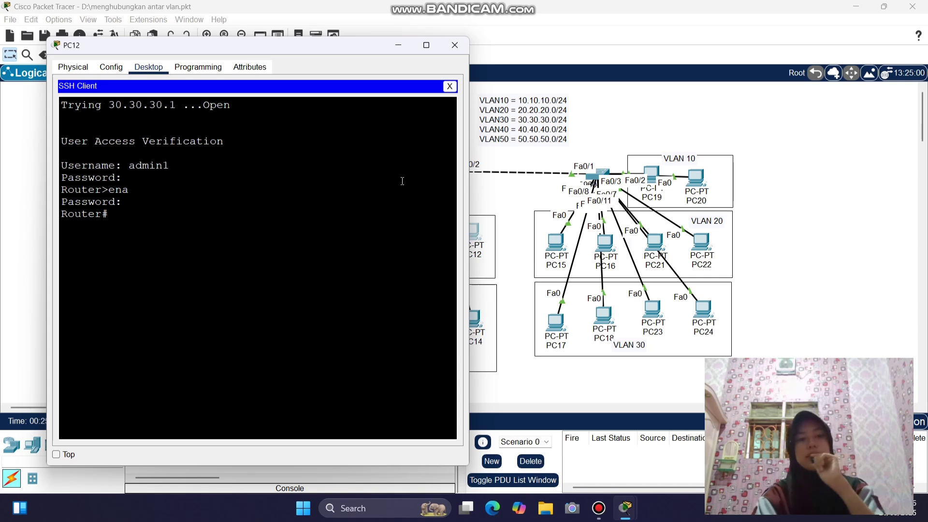
- Leave line mode on Router0 and set the hostname to Sekolahan
left_click(454, 44)
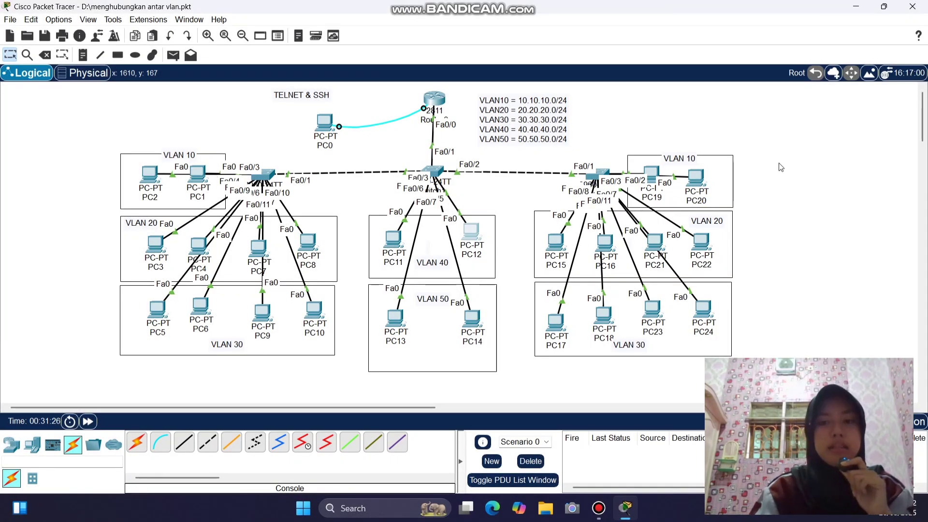
left_click(434, 98)
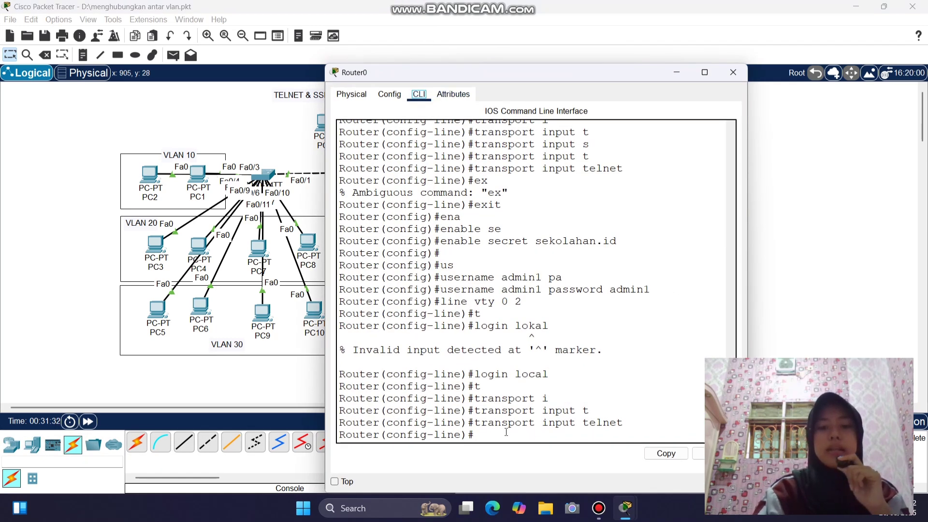
type("ex")
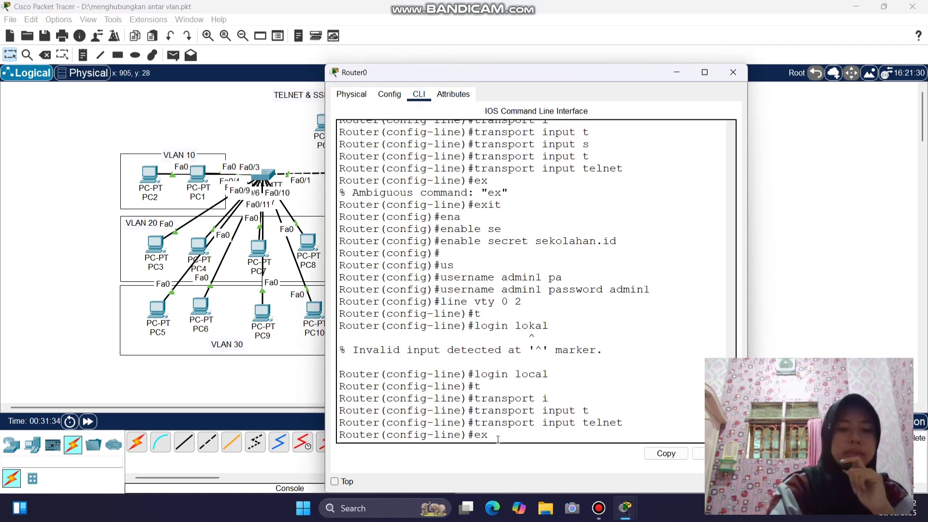
type("it")
key("Return")
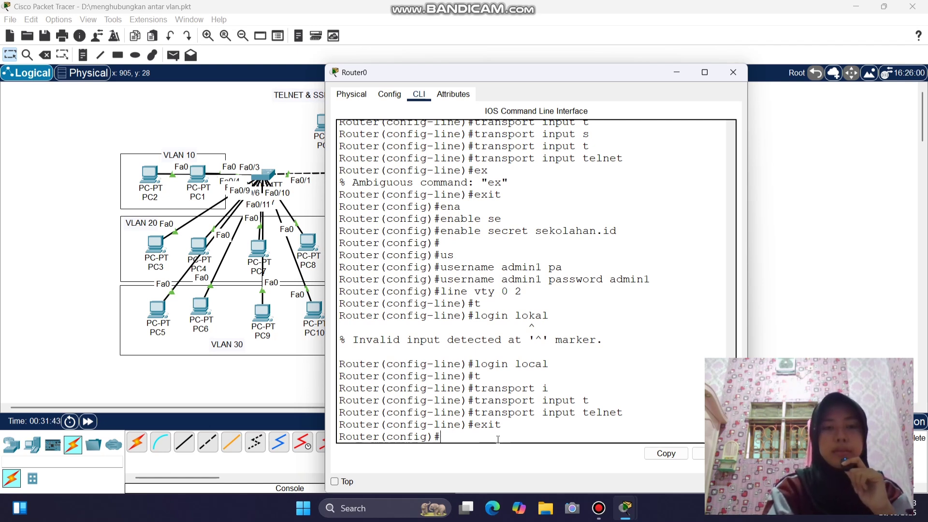
type("hostname")
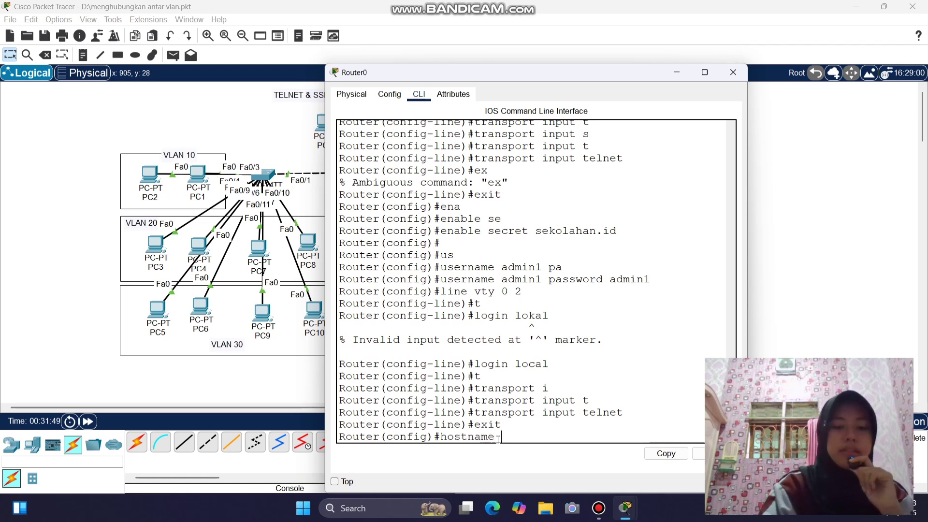
type(" Sekol")
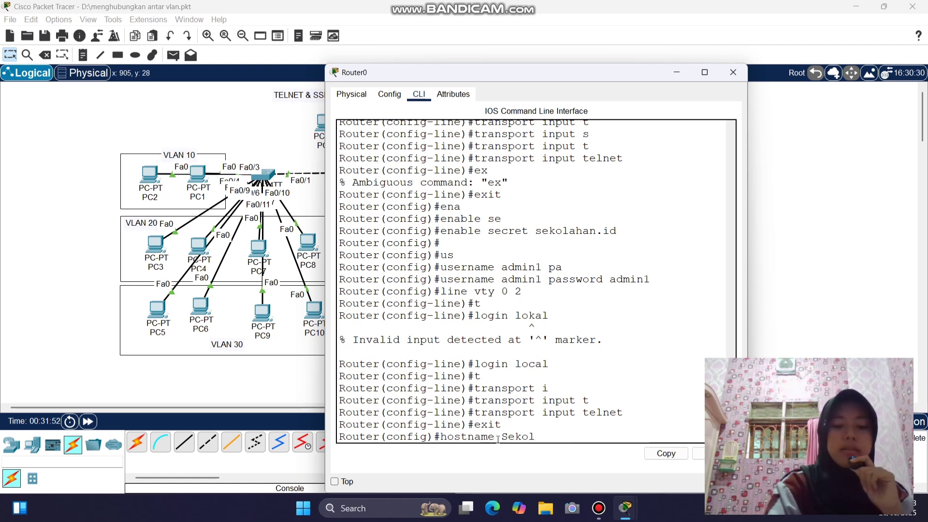
type("ahan")
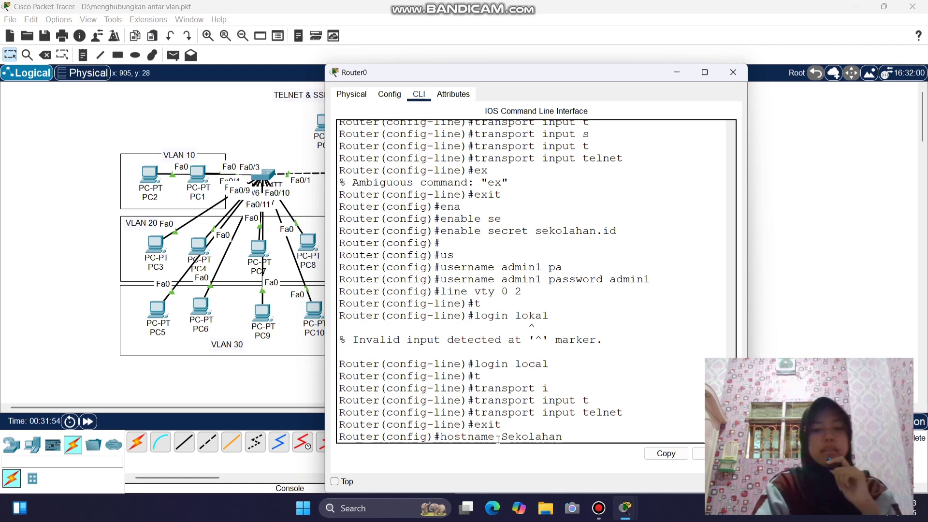
left_click_drag(381, 438, 335, 438)
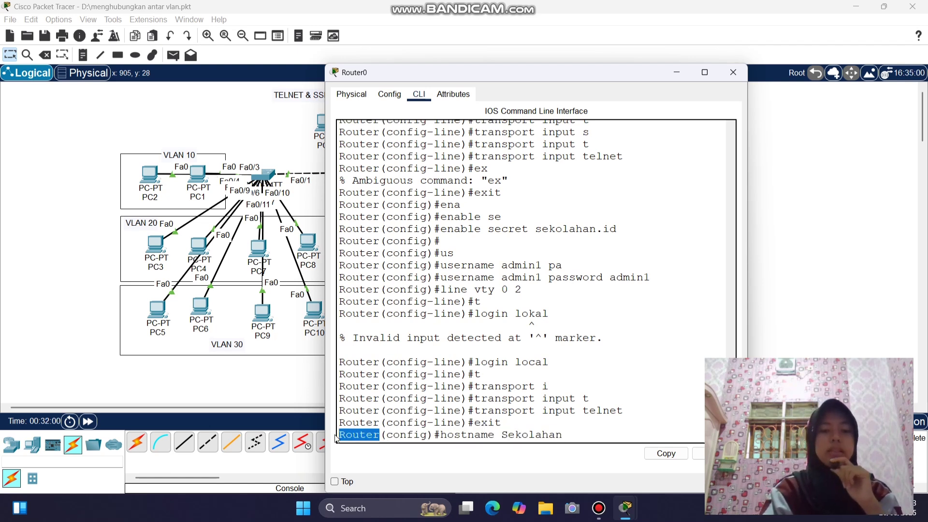
left_click(564, 435)
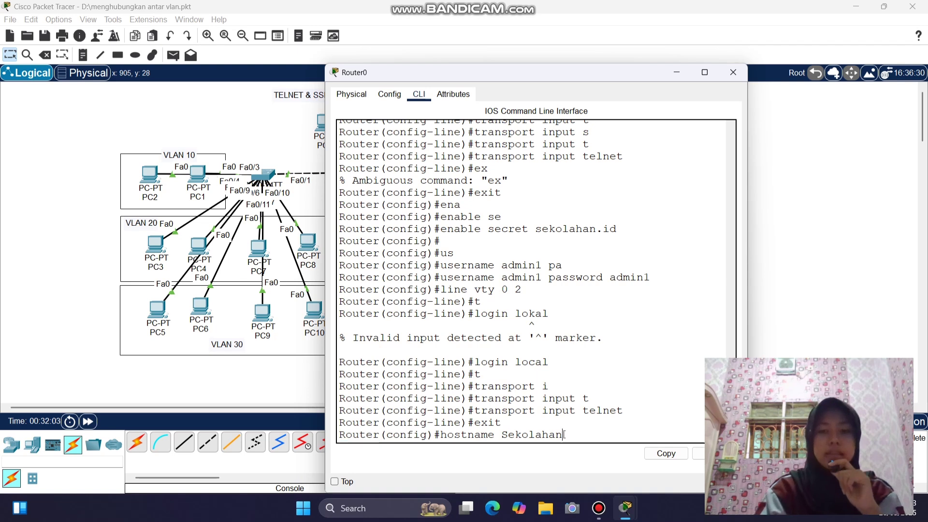
key("Return")
- Set the IP domain name to Sekolahan.id.com
type("ip")
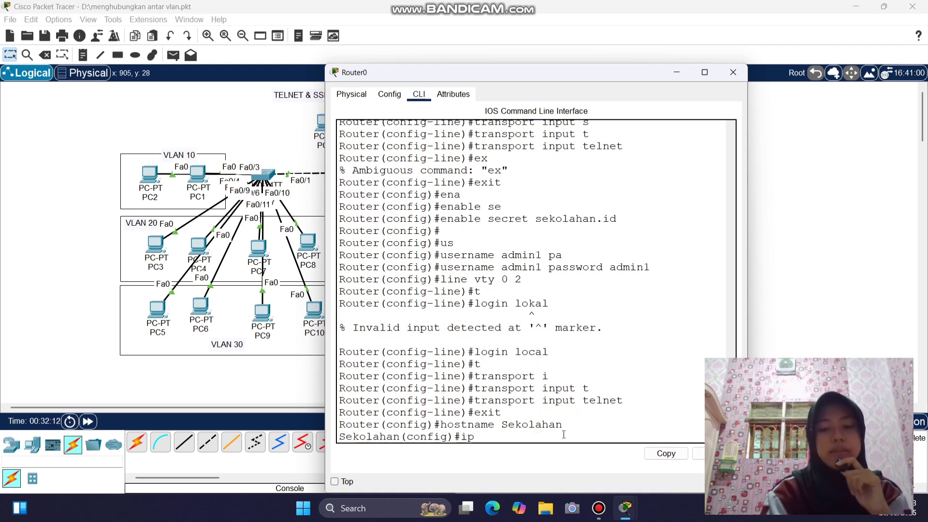
type(" doma")
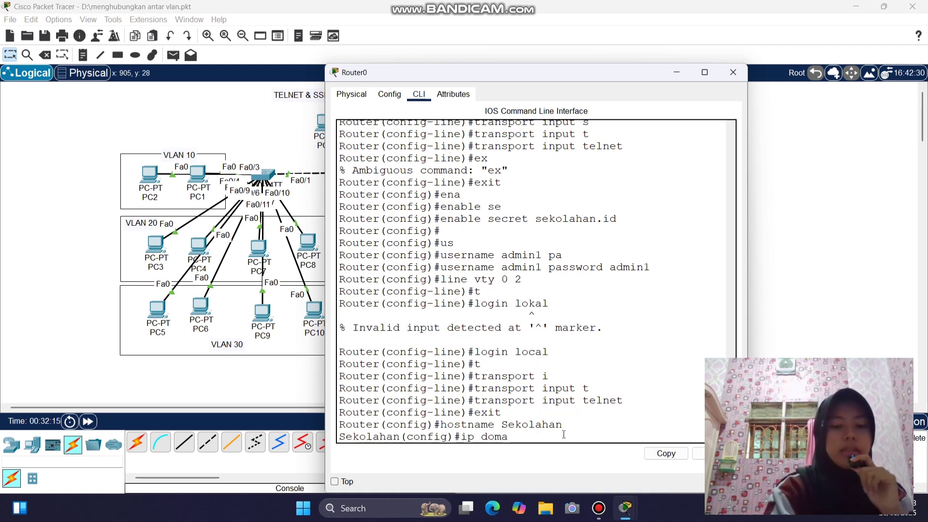
type("in-n")
key("Tab")
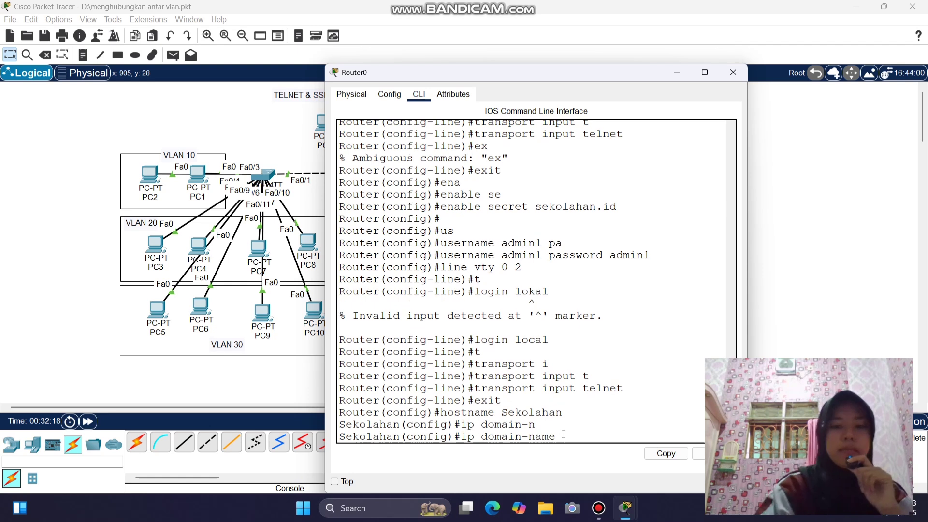
type("Sekol")
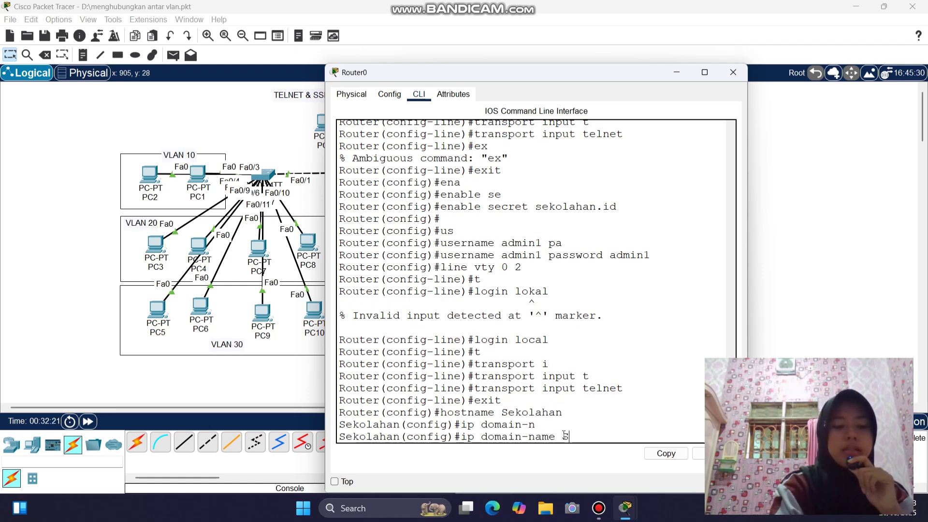
type("ahan")
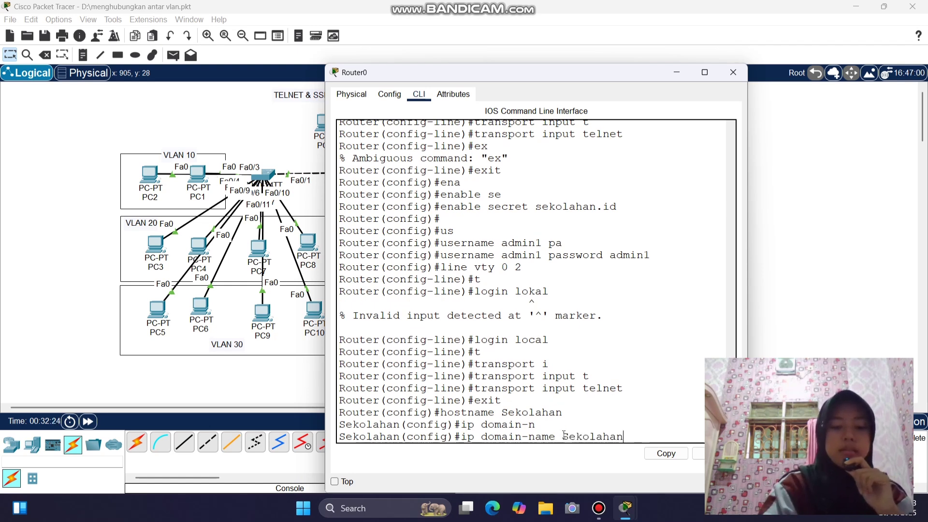
type(".i")
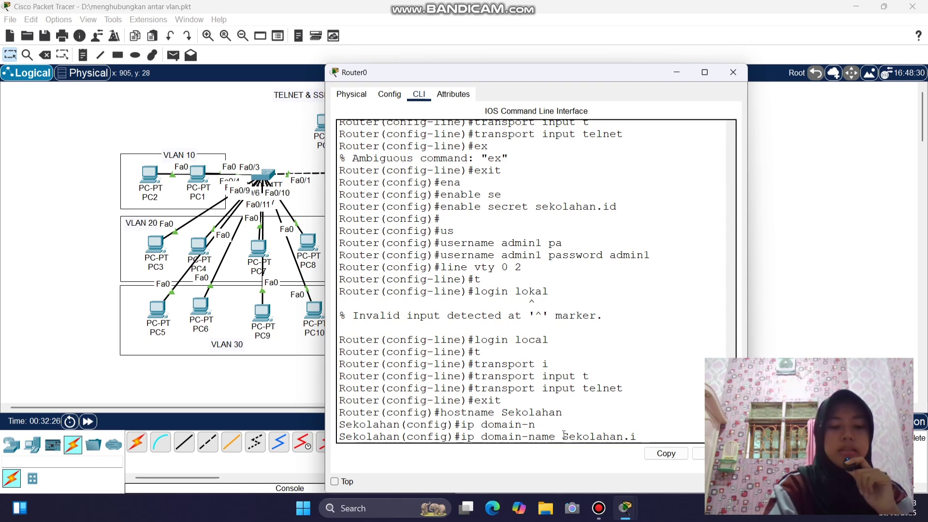
type("d")
type(".com")
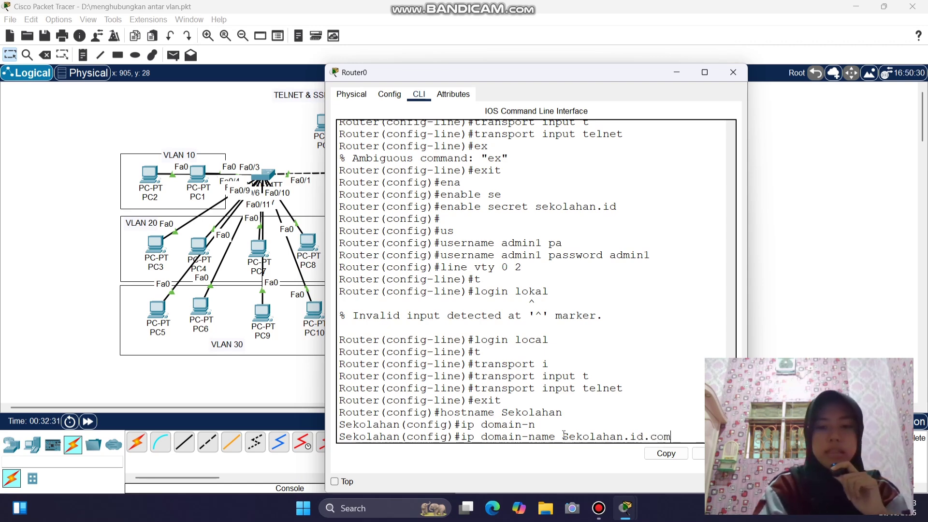
key("Return")
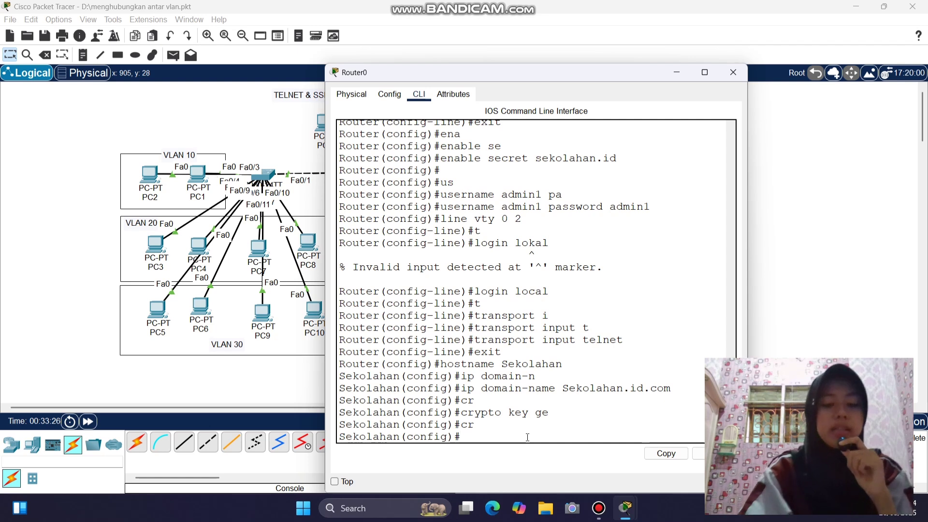
- Generate 1024-bit RSA keys with crypto key generate rsa
type("cr")
key("Tab")
type("key")
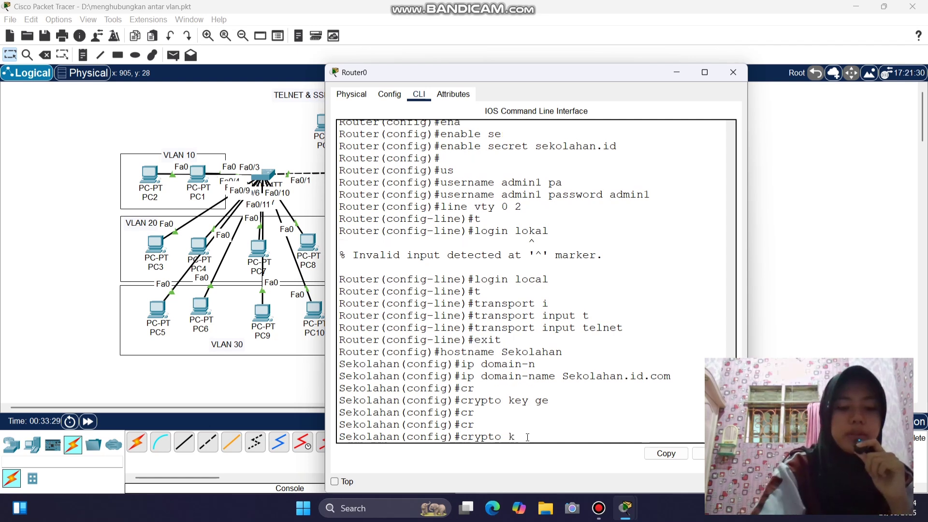
key("BackSpace")
key("BackSpace")
type("ey")
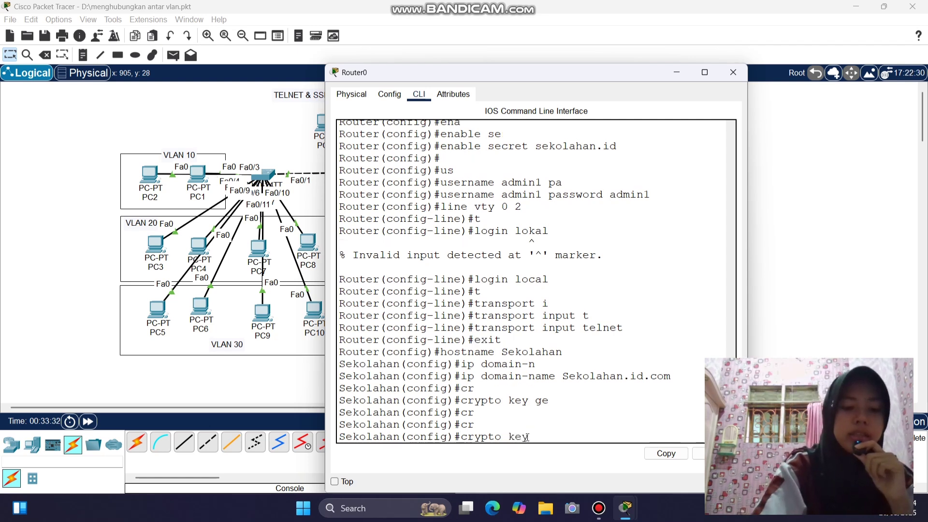
key("Tab")
type("ge")
key("Tab")
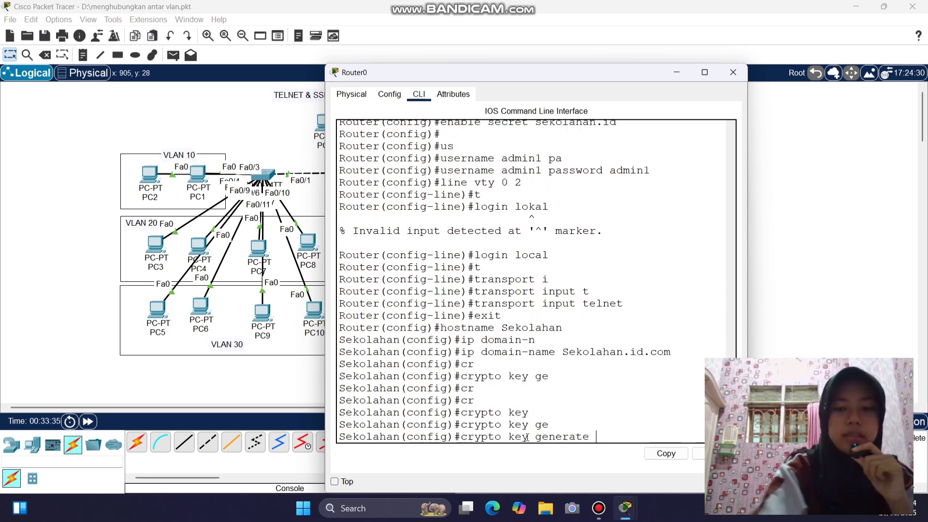
type("rsa")
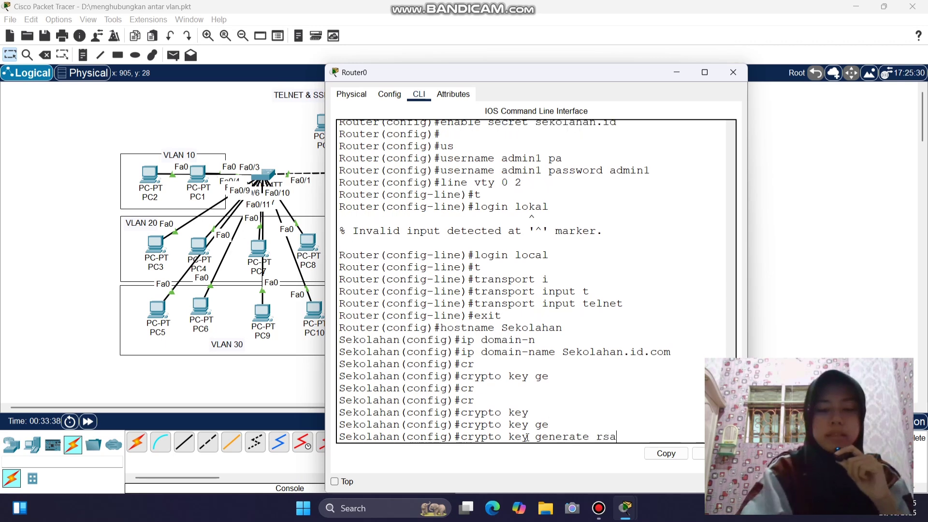
key("Return")
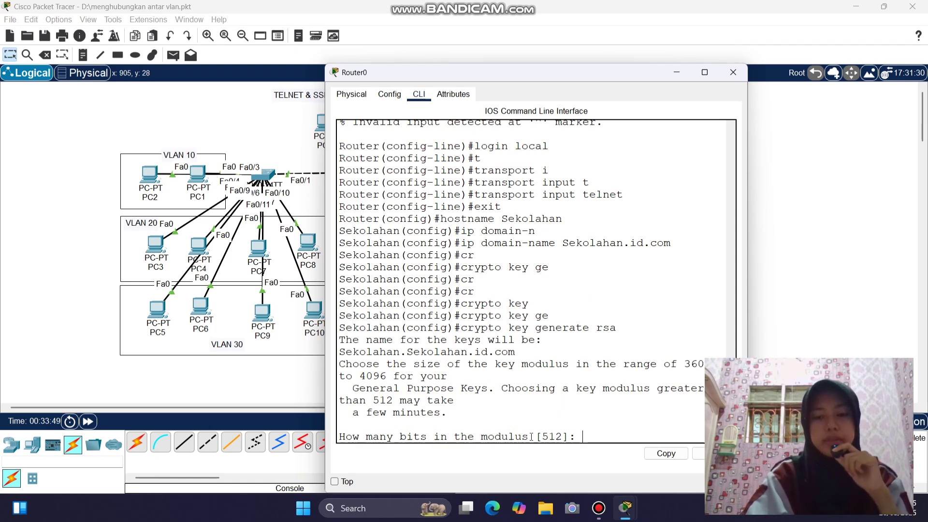
type("1024")
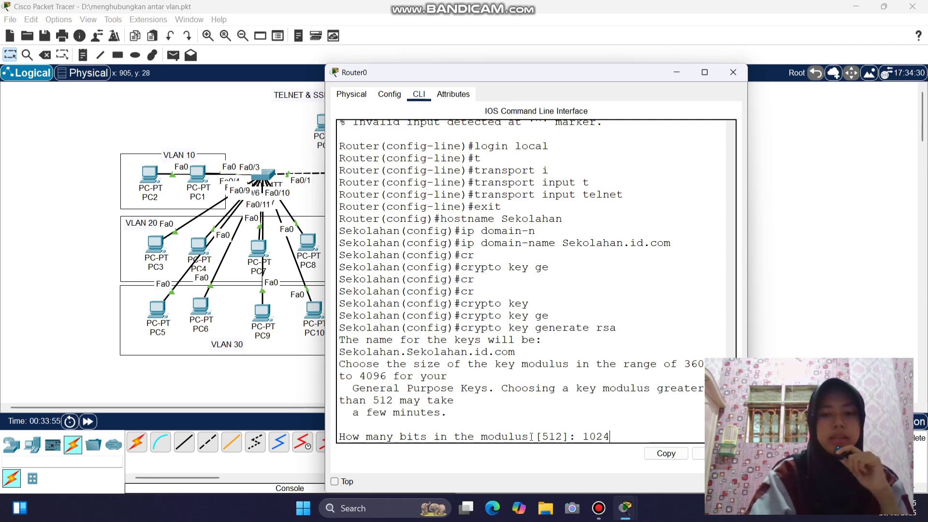
key("Return")
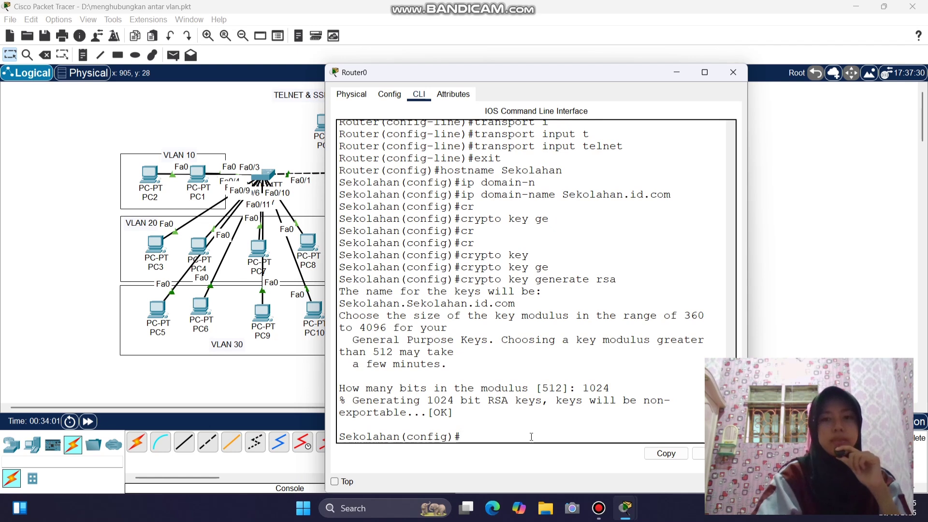
type("line vty")
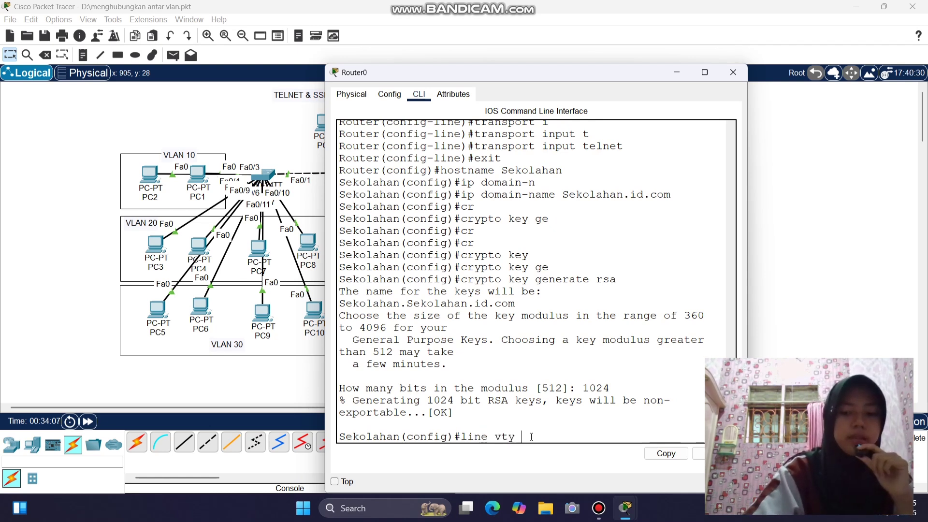
type(" 0 2")
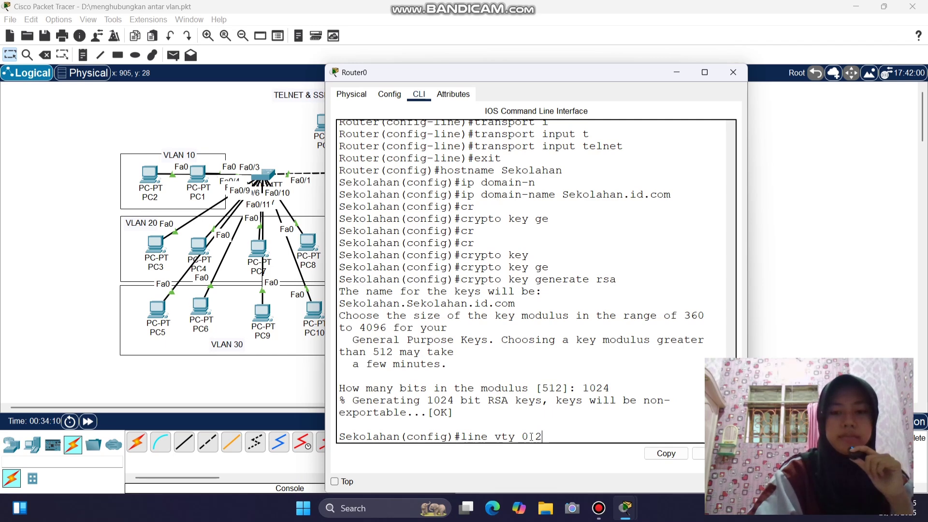
- Limit vty lines 0–2 to transport input ssh, then close the Router0 window
key("Return")
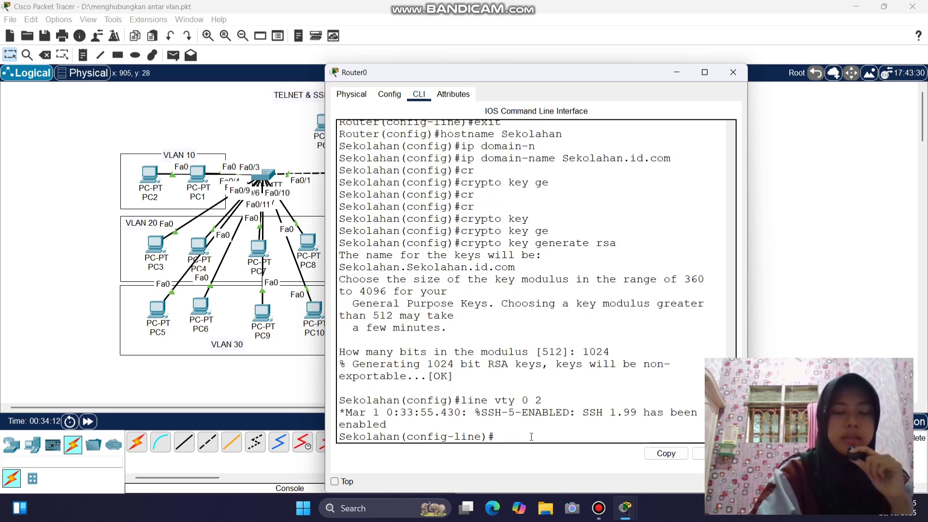
type("t")
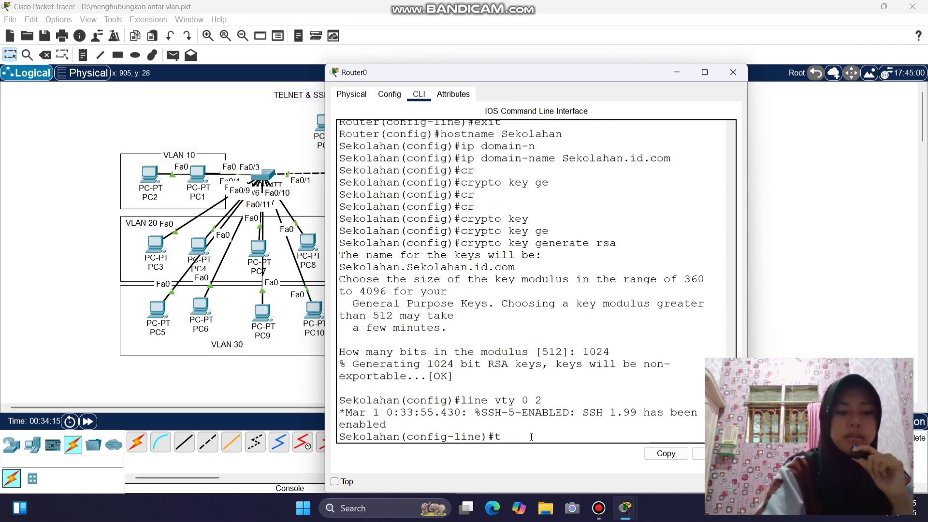
key("Tab")
type("i")
key("Tab")
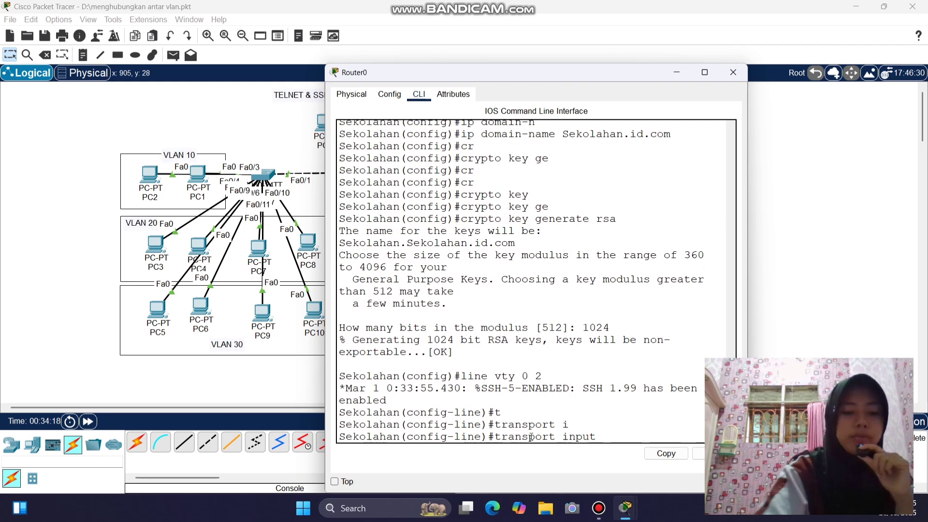
type("s")
key("Tab")
key("Return")
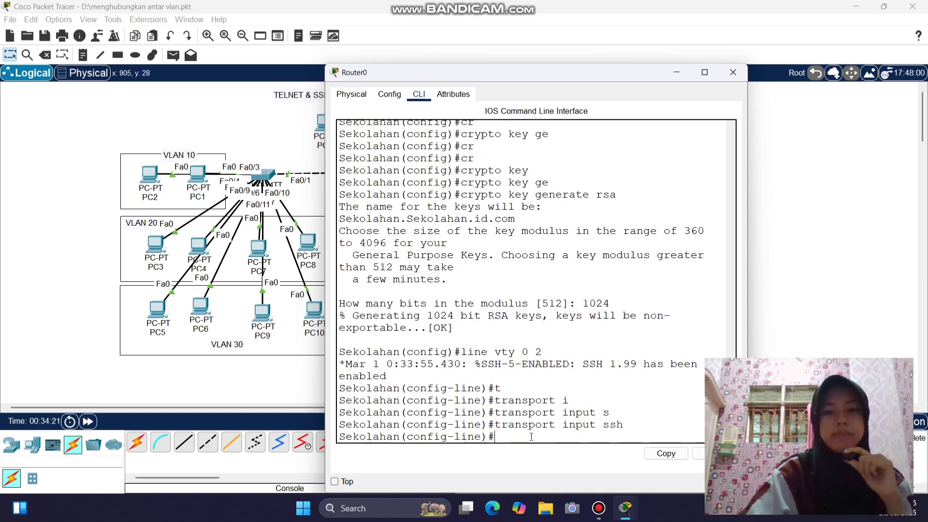
left_click(733, 72)
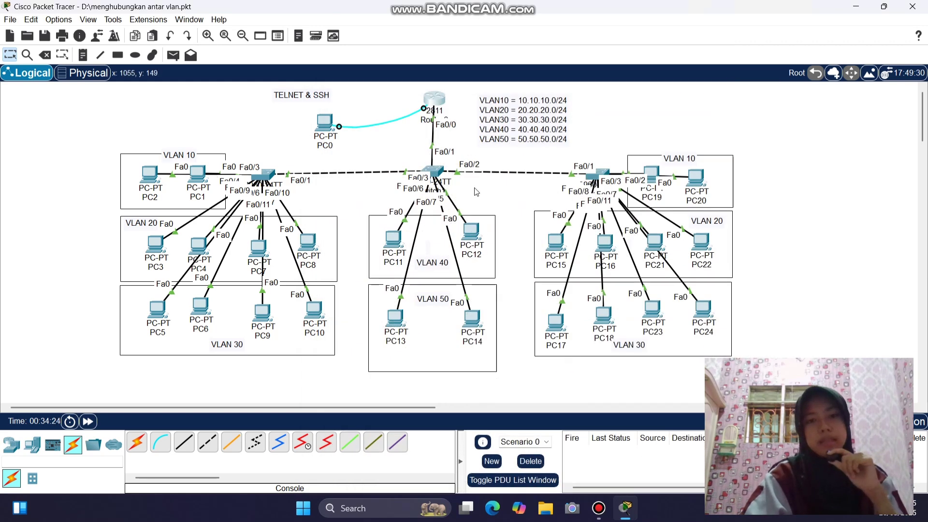
- In PC11's Telnet / SSH Client, enter host 40.40.40.1 and username admin1 for SSH
left_click(392, 244)
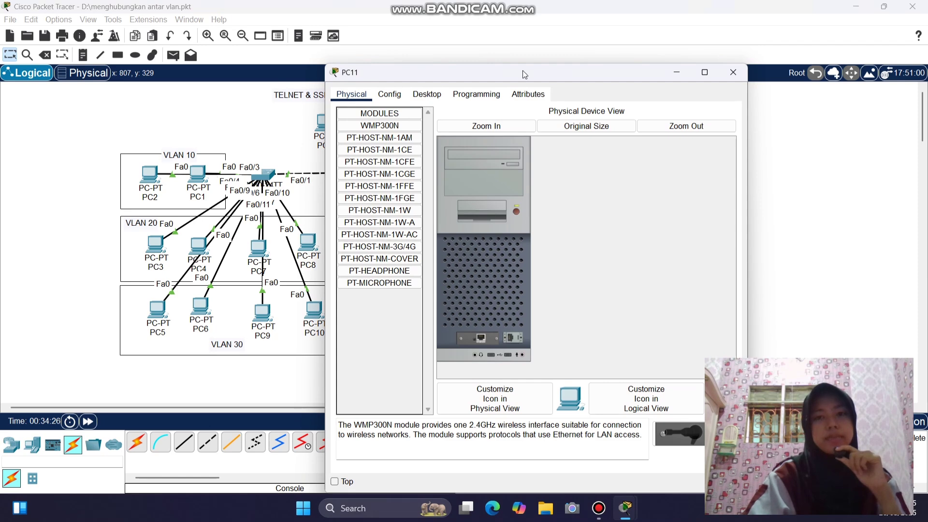
left_click_drag(523, 71, 258, 40)
left_click(160, 62)
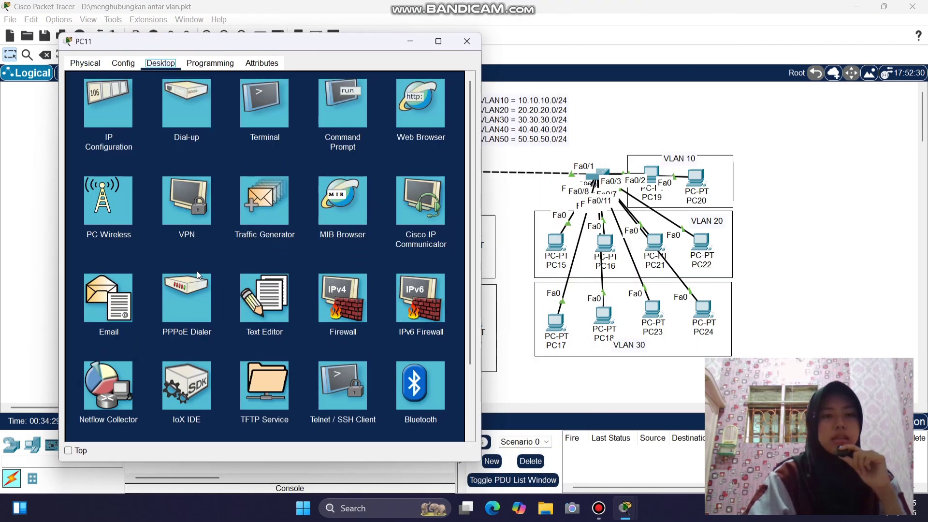
left_click(353, 315)
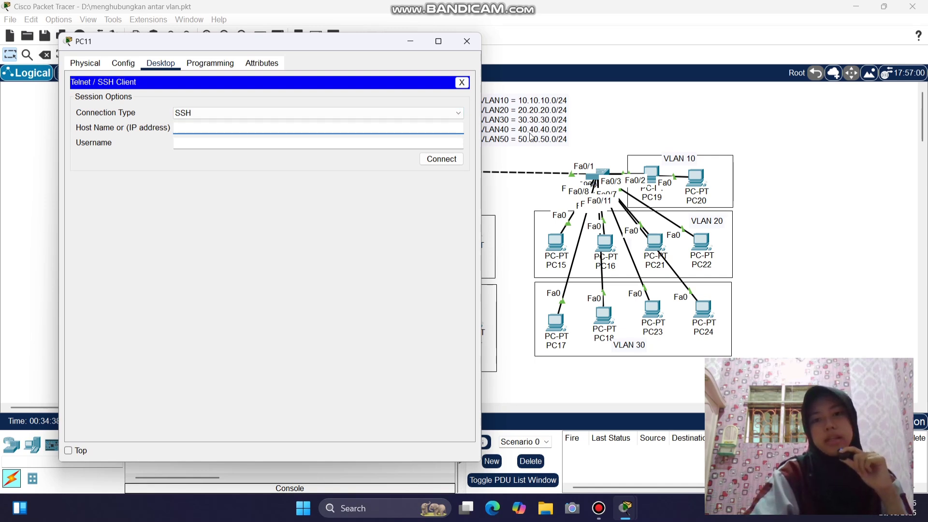
type("40")
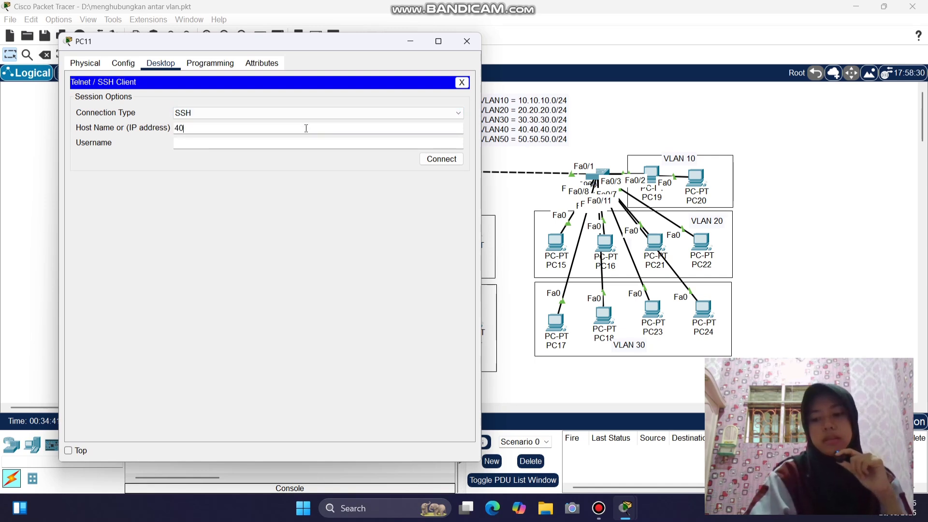
type(".40.40.1")
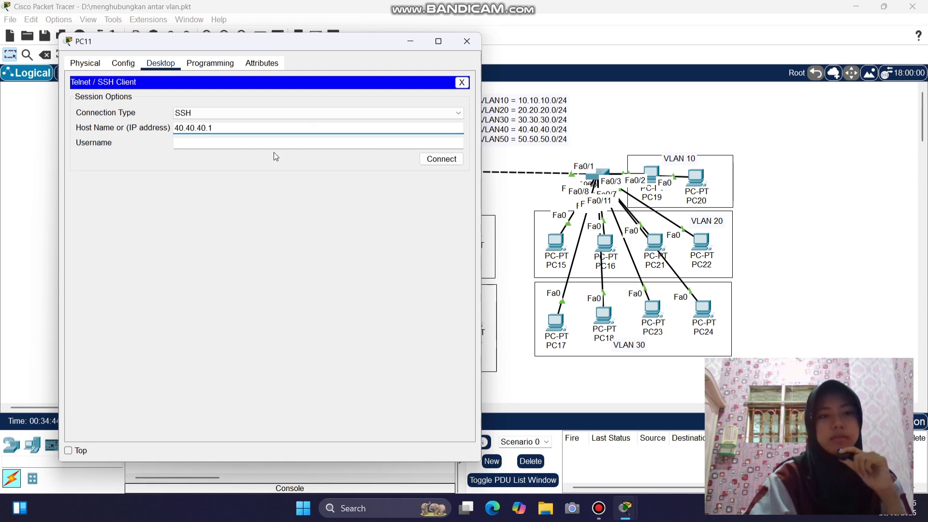
left_click(268, 145)
type("admi")
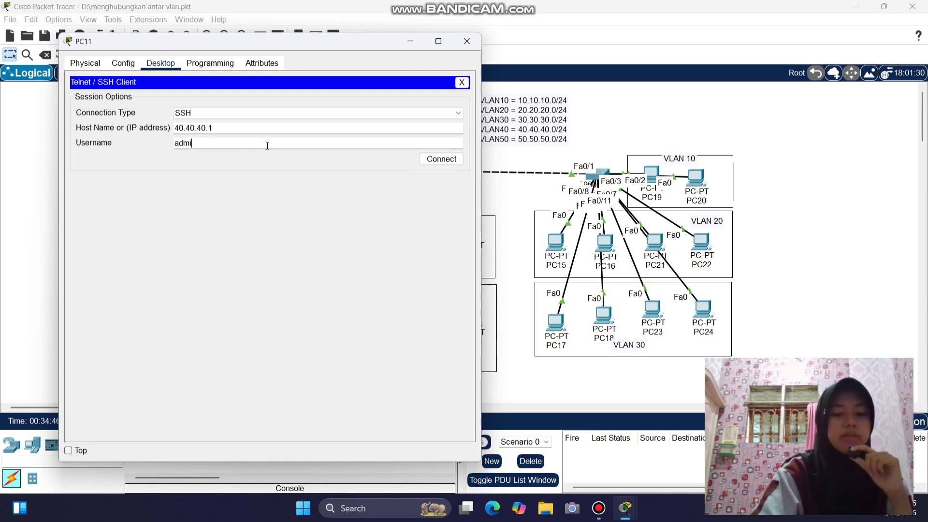
type("n1")
- Connect over SSH, enter the password, and reach Sekolahan# with the enable secret
left_click(441, 159)
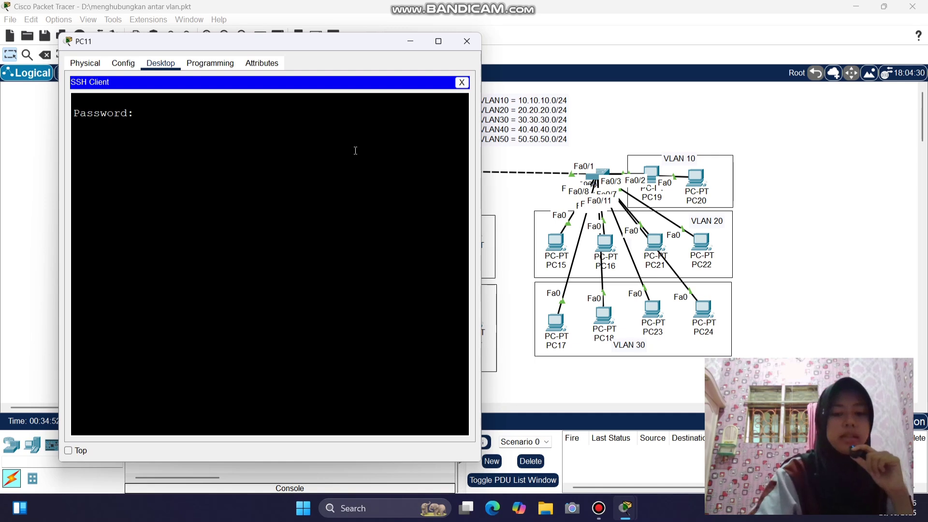
key("Return")
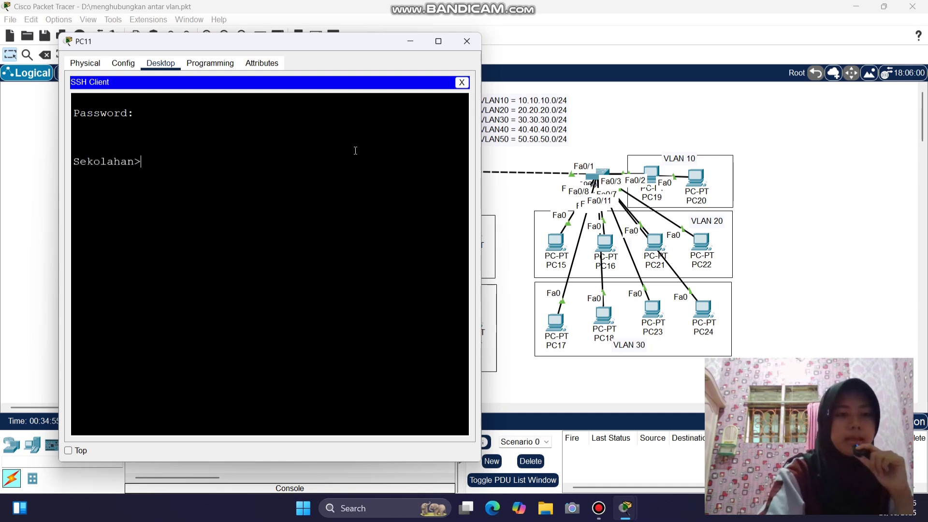
type("ena")
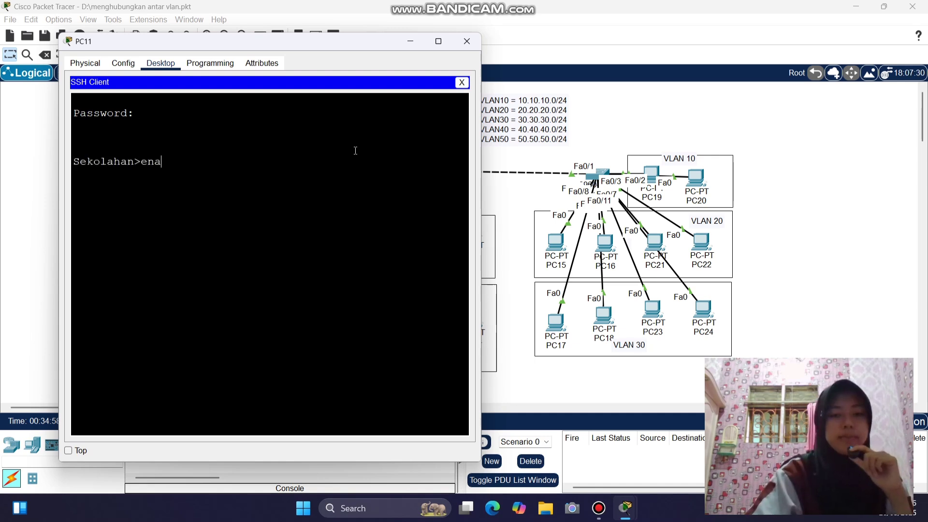
key("Return")
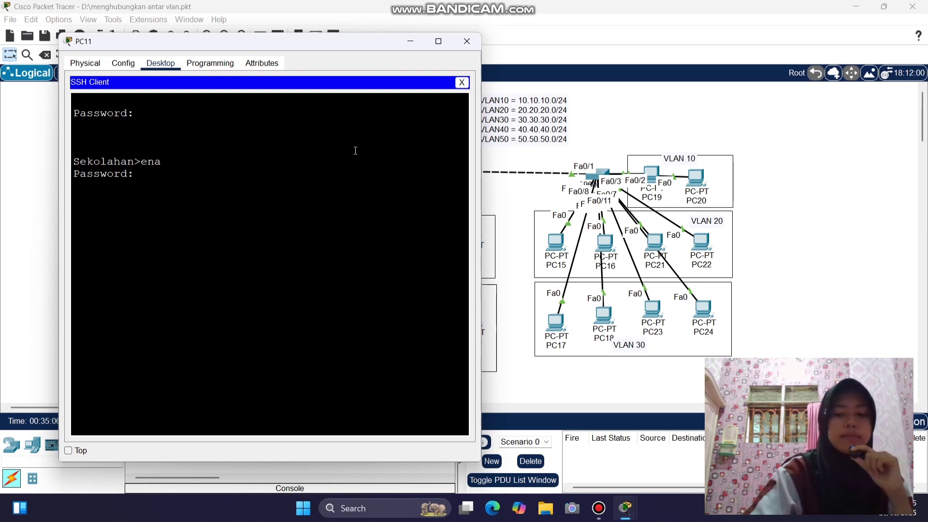
key("Return")
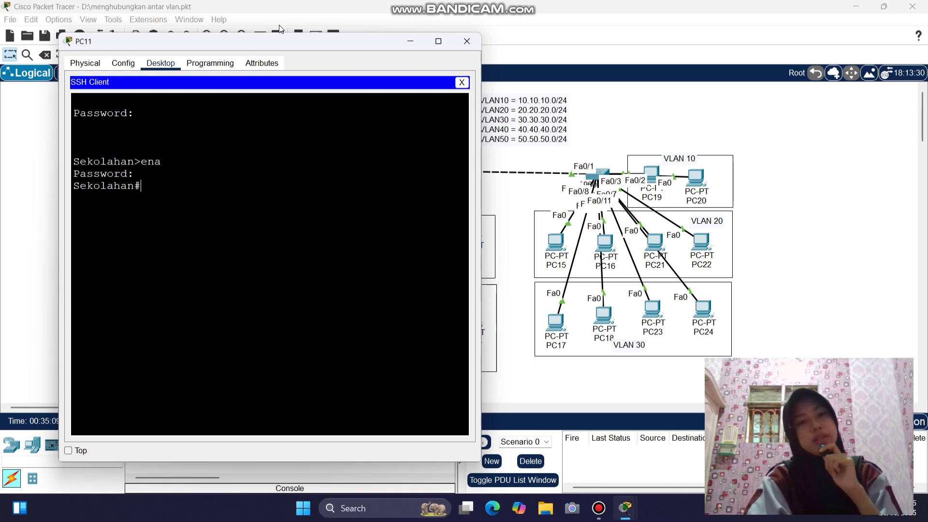
- Move, restore and close the PC11 window
left_click_drag(276, 42, 744, 36)
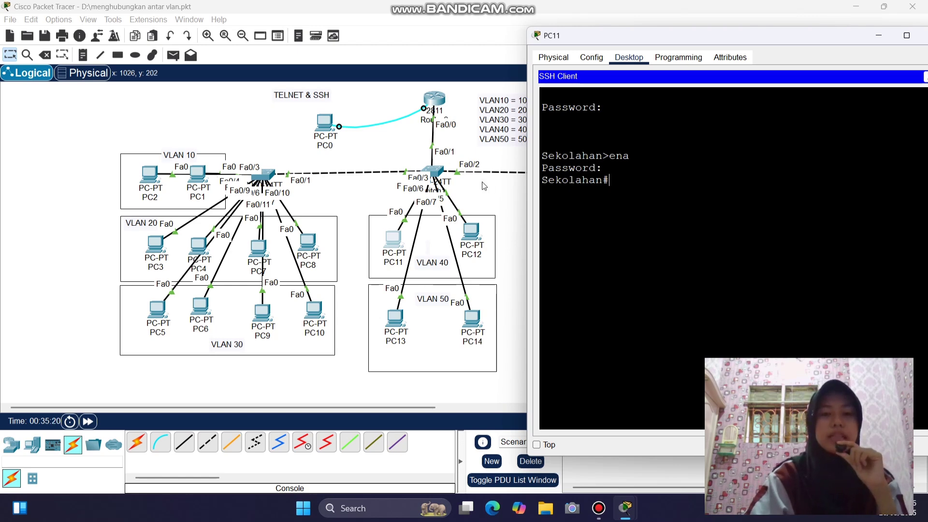
double_click(777, 39)
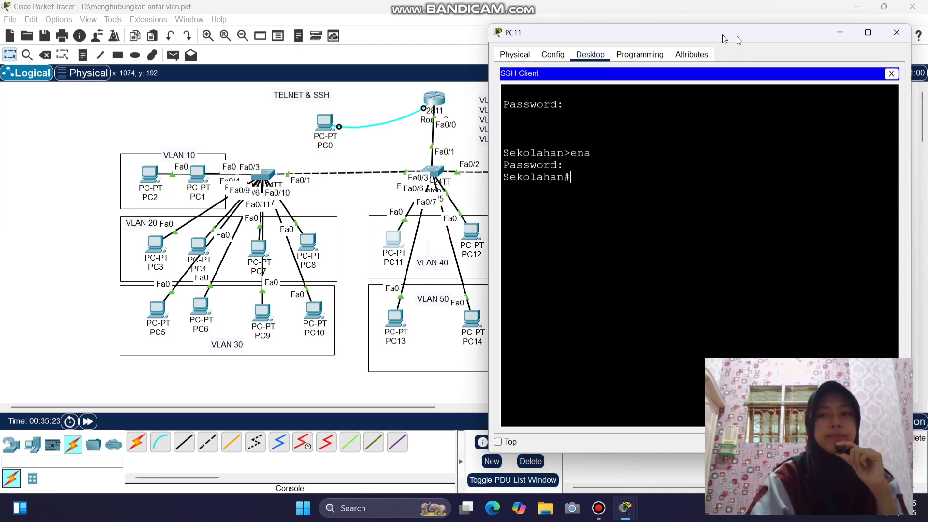
left_click(879, 31)
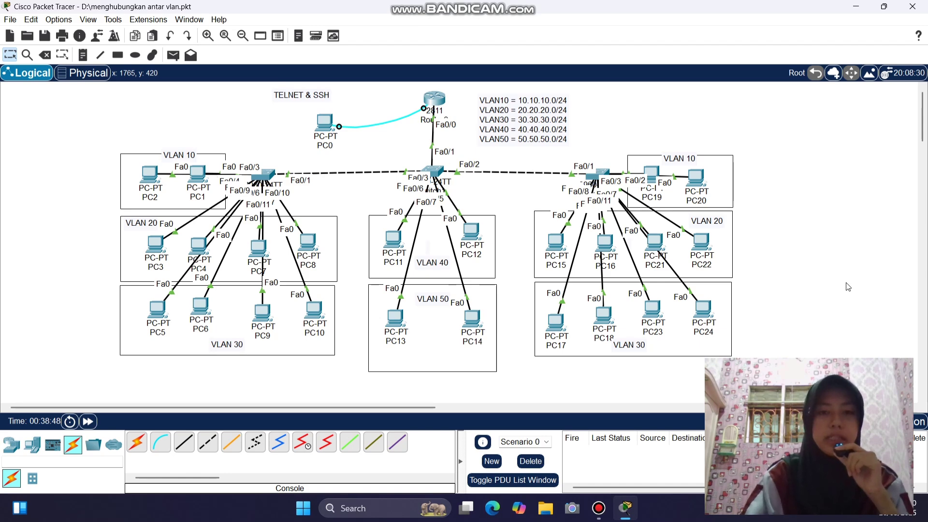
- Open Switch1's CLI and enter global configuration mode
left_click(433, 173)
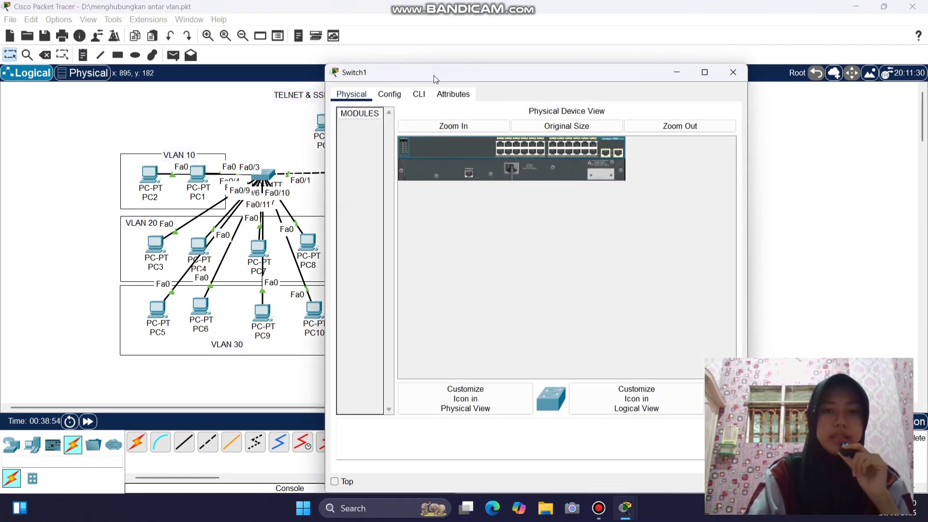
left_click(425, 93)
left_click_drag(443, 72, 203, 41)
key("Return")
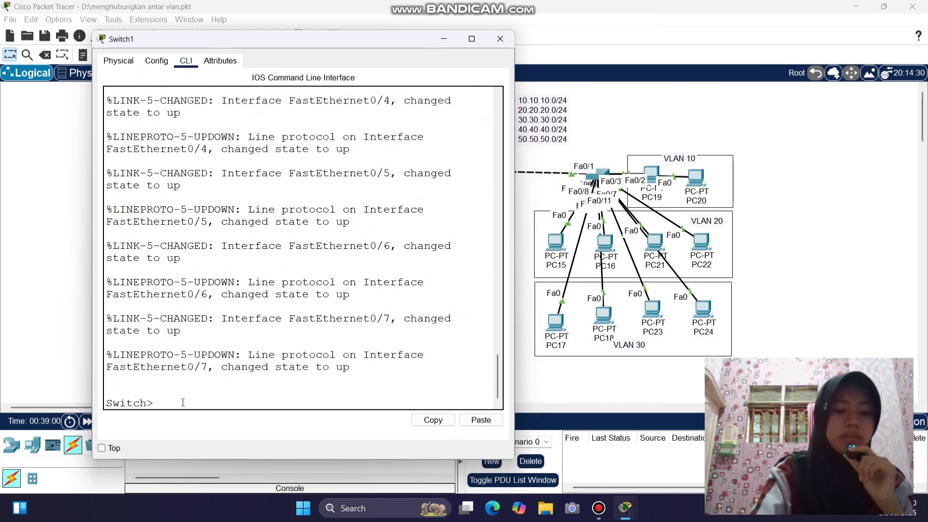
type("en")
key("Return")
type("conf t")
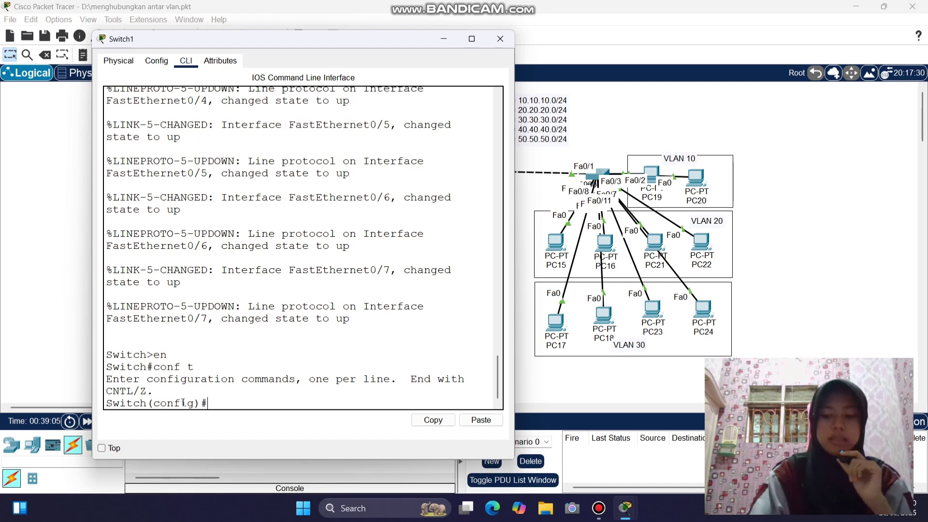
- Give Vlan10 IP 10.10.10.99 255.255.255.0 and default gateway 10.10.10.1
type("in")
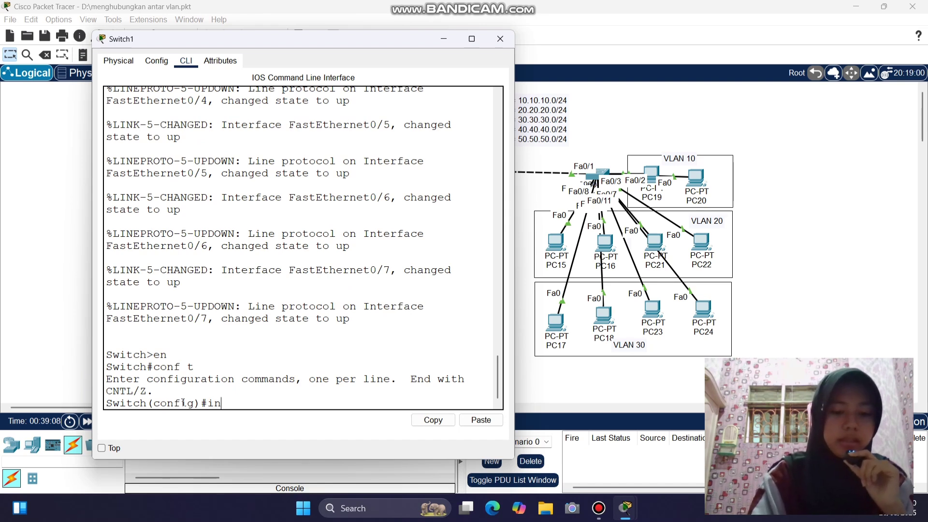
type("t vl")
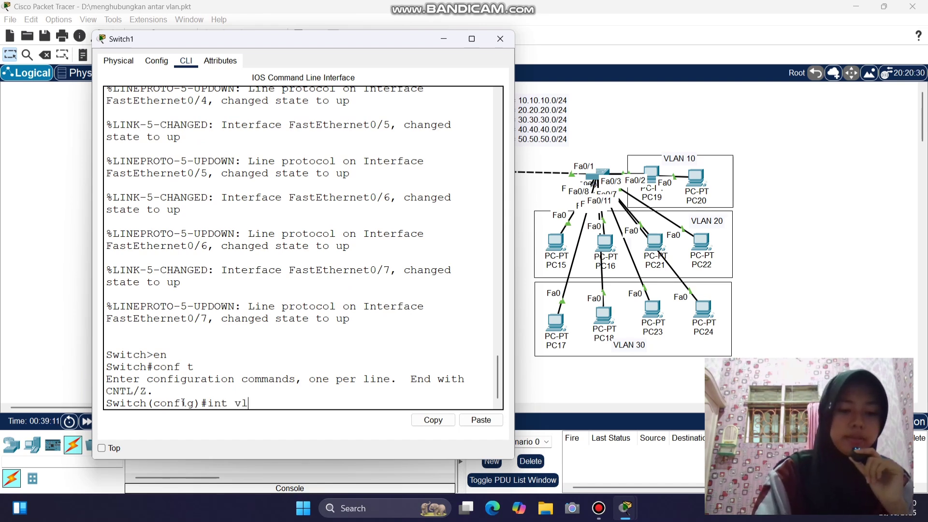
type("an10")
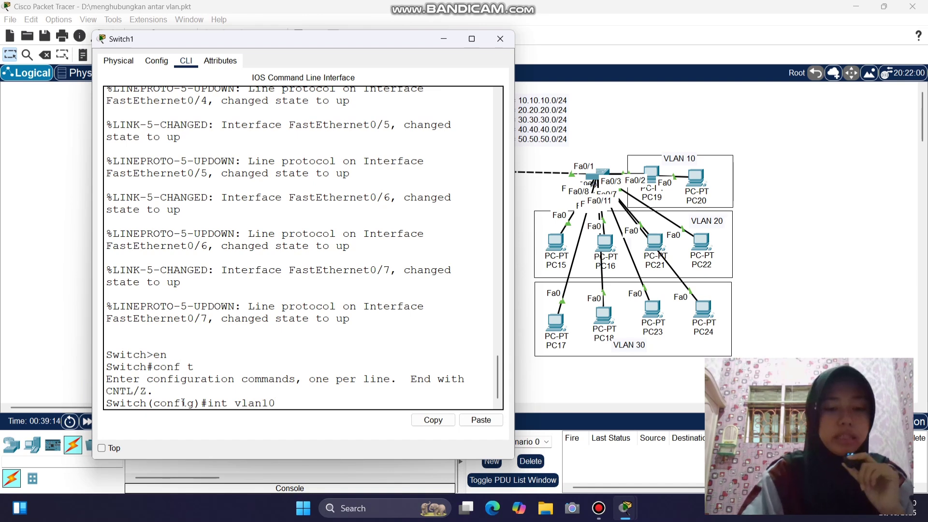
key("Return")
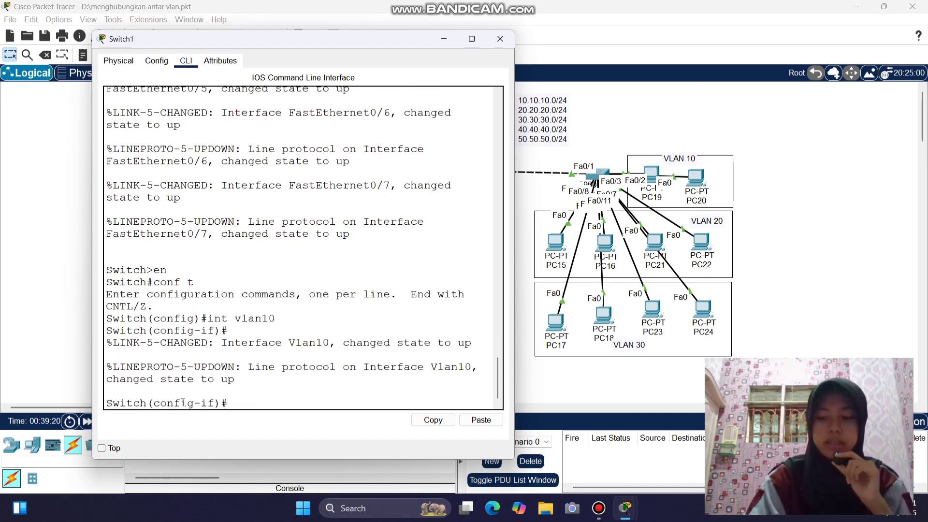
type("ip add")
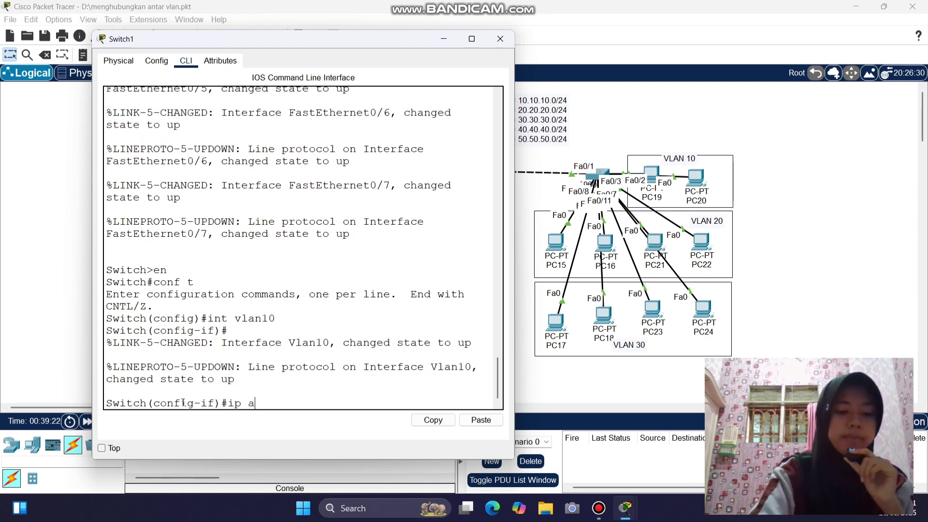
key("Tab")
type("1.")
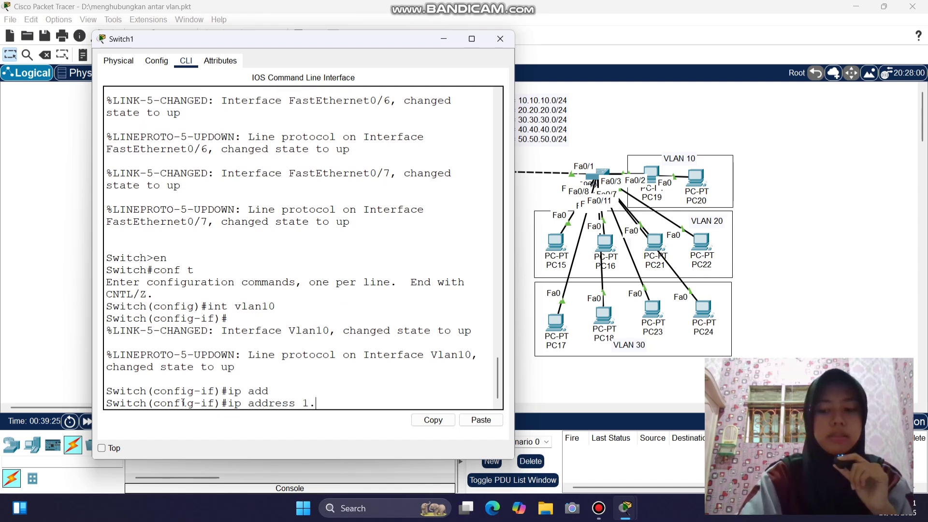
type("10")
key("BackSpace")
key("BackSpace")
key("BackSpace")
type("0.")
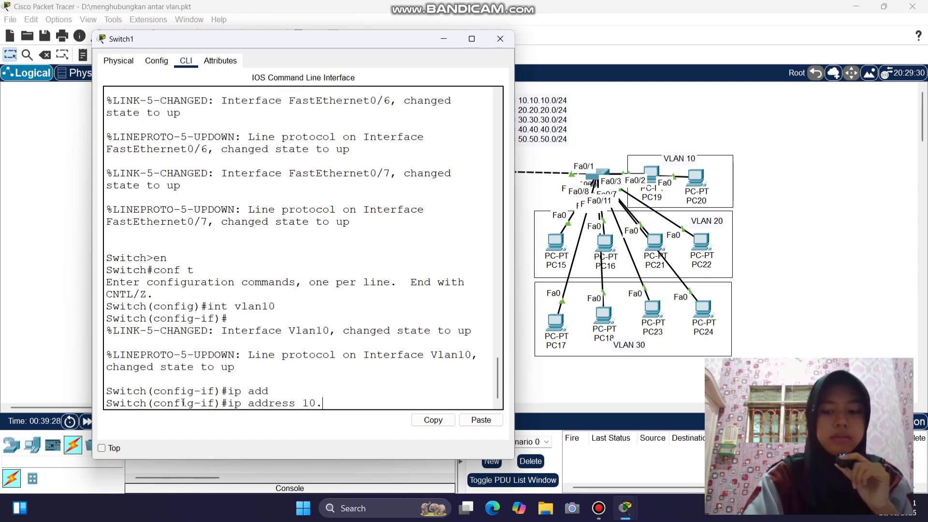
type("10.10.")
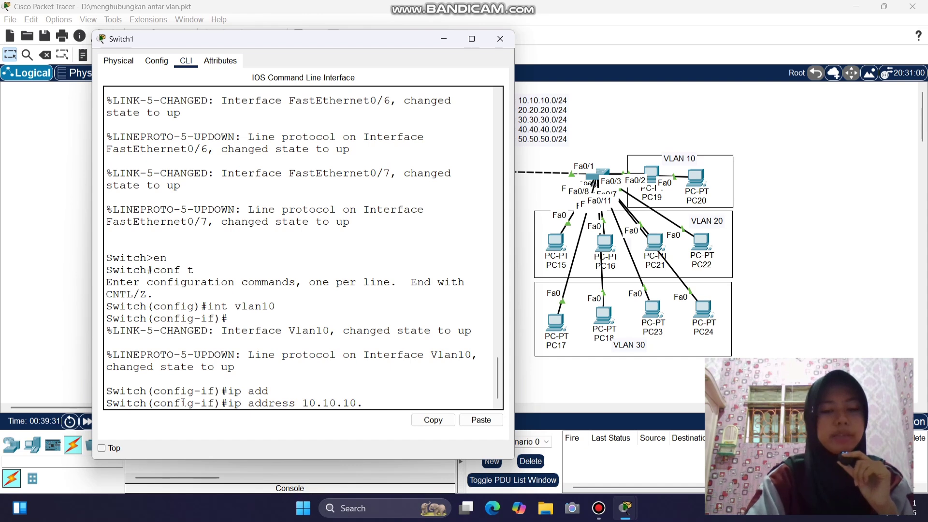
type("99")
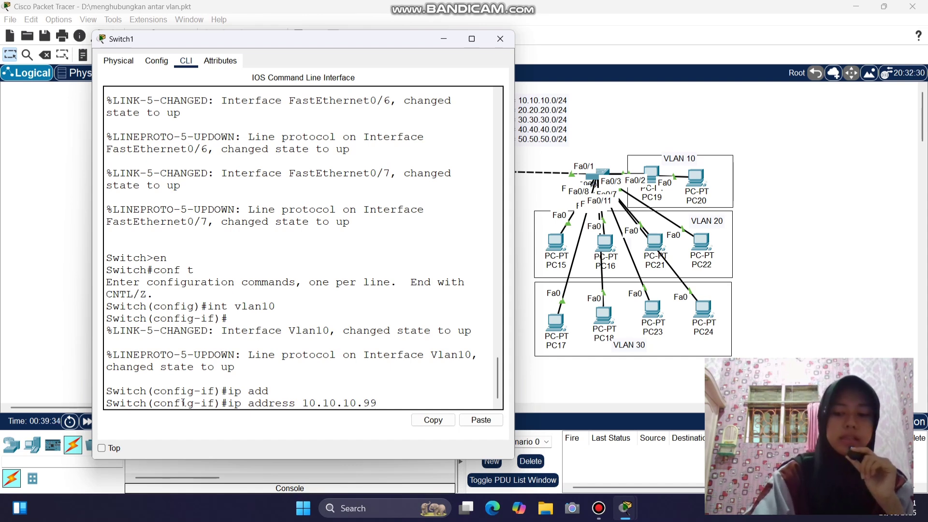
type(" 255.255.")
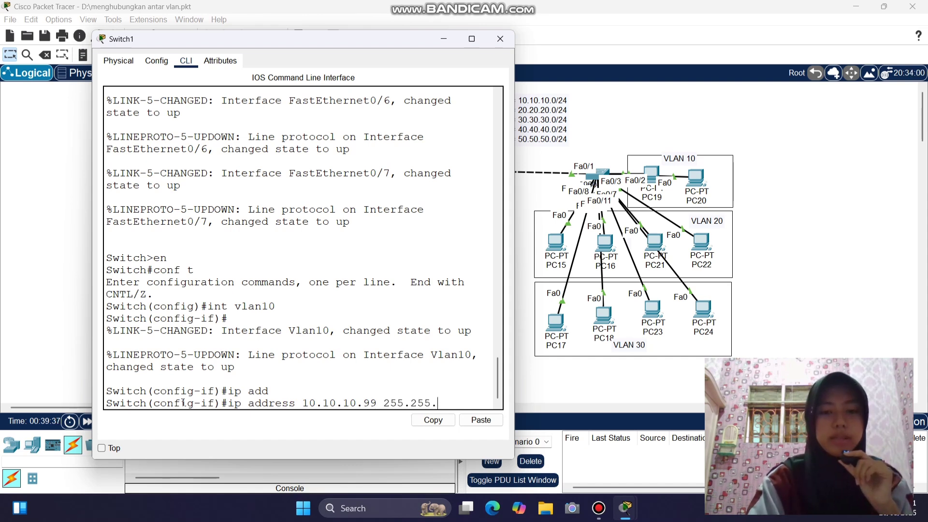
type("255.0")
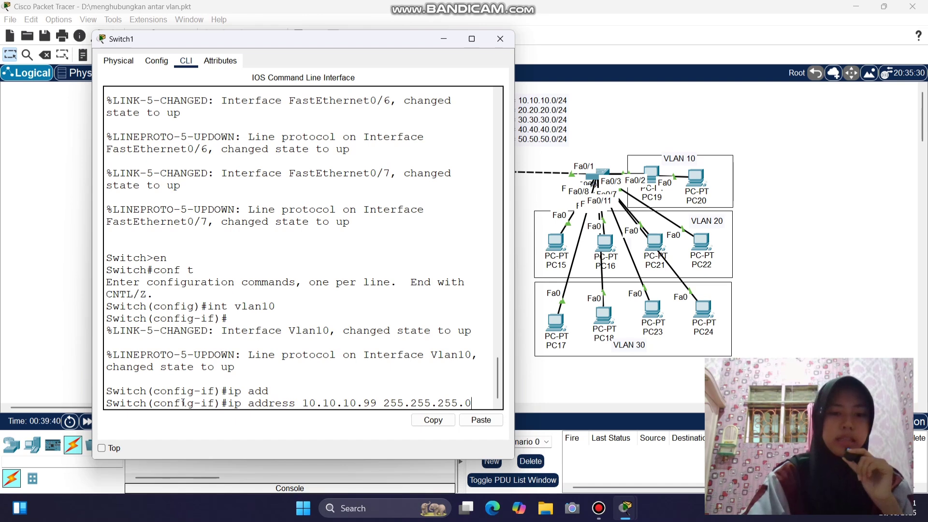
key("Return")
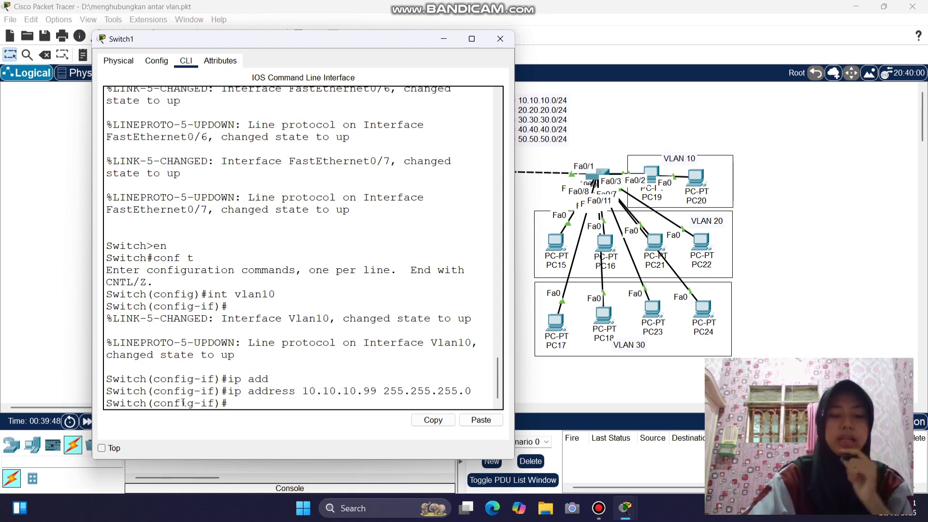
type("ip")
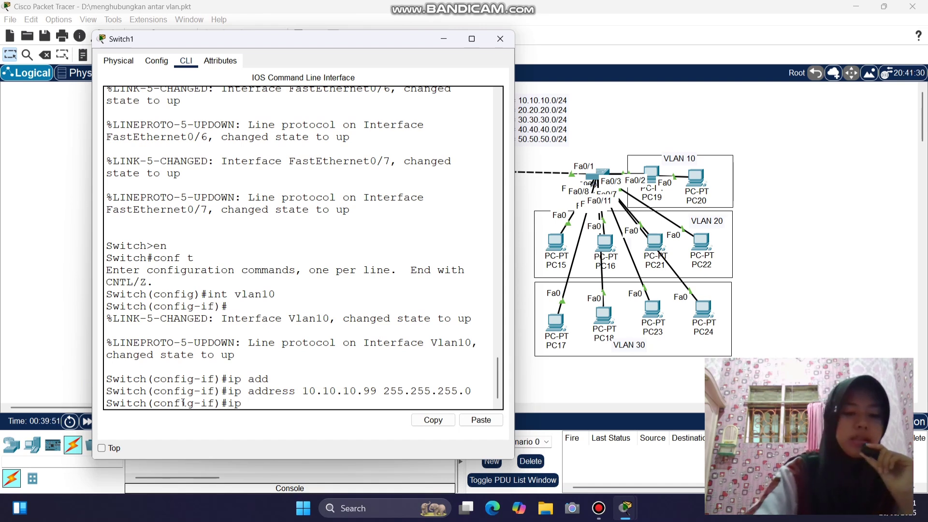
type(" default-")
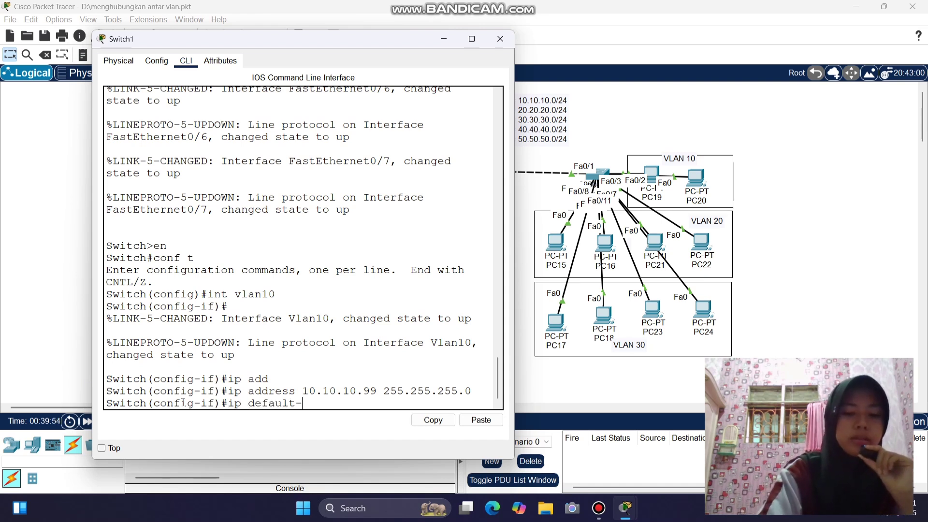
key("Tab")
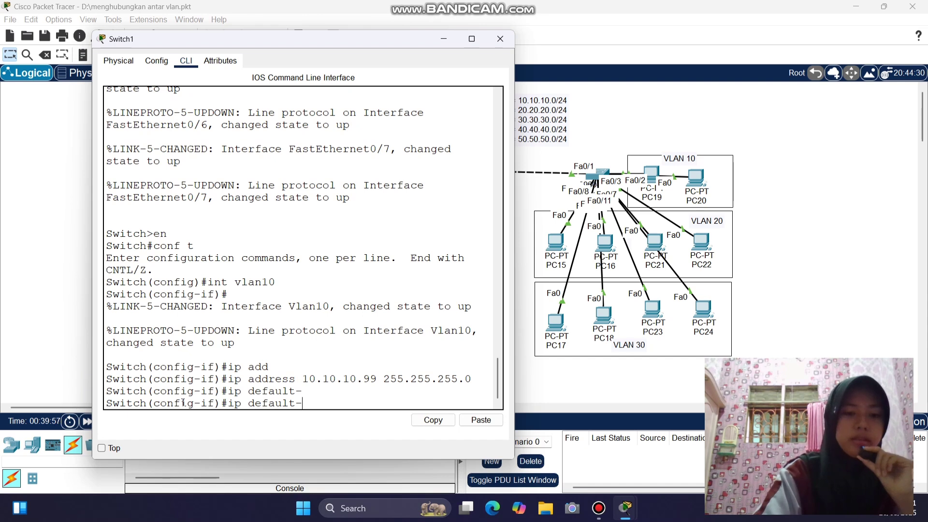
type("gateway")
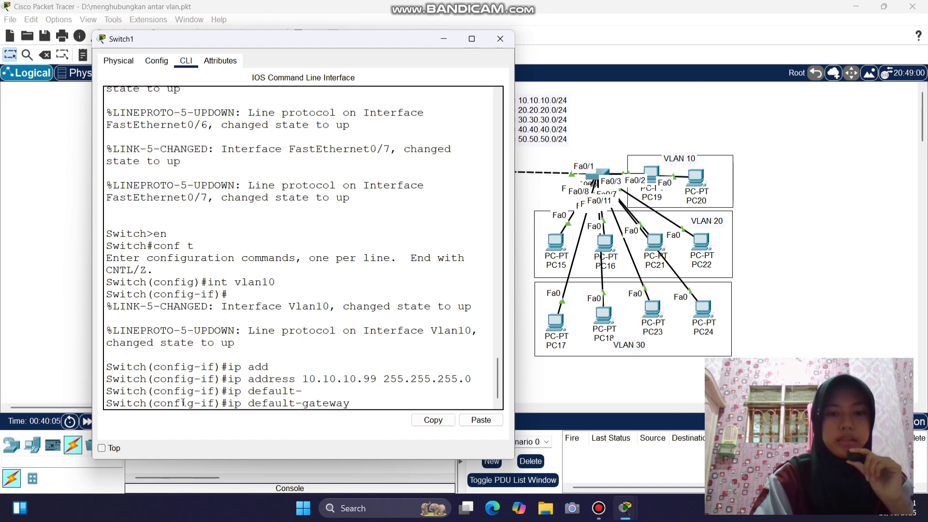
type("10.")
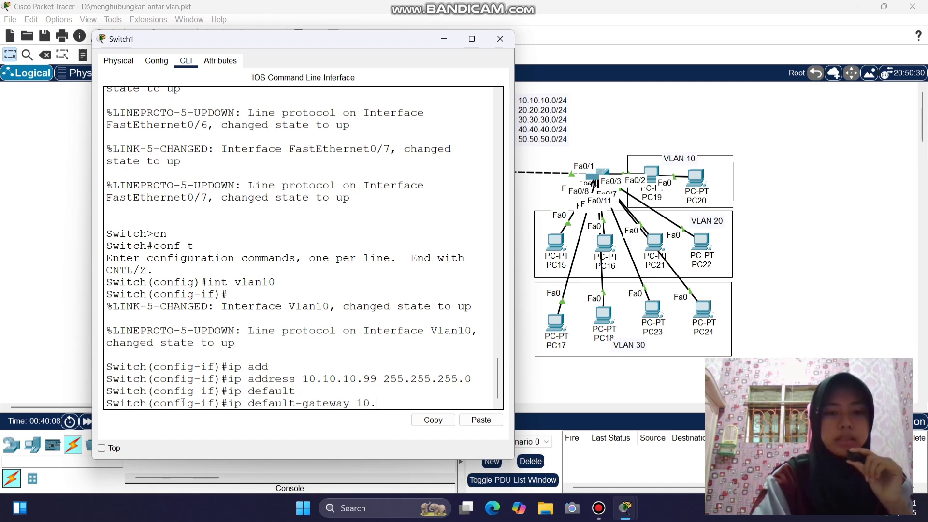
type("10.10.1")
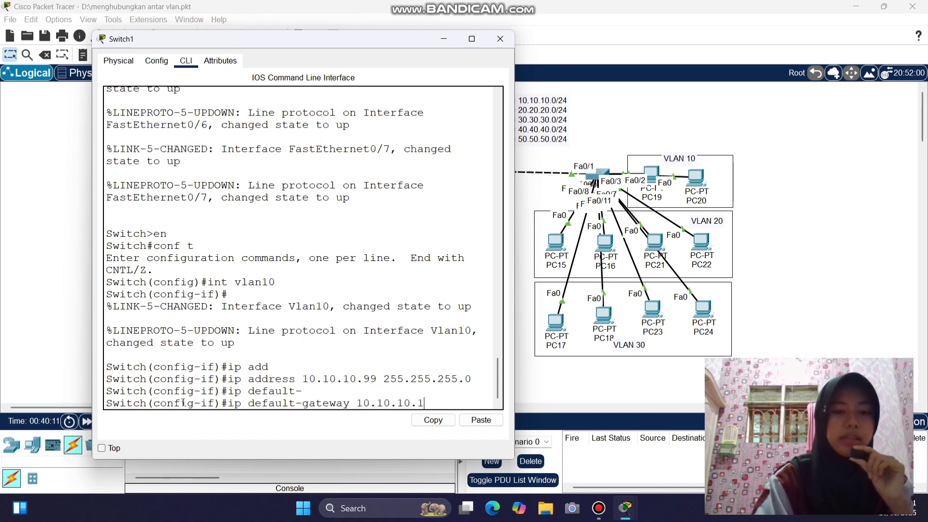
key("Return")
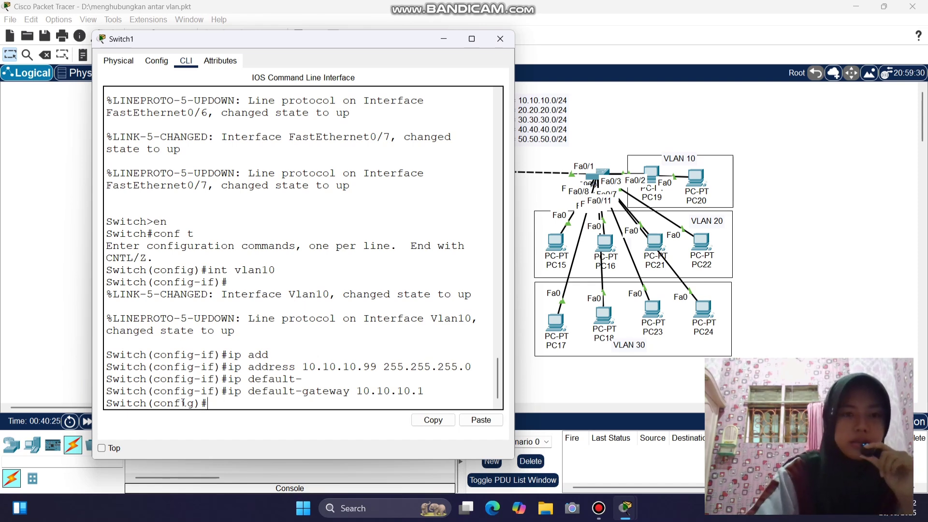
- Give Vlan20 IP 20.20.20.99 255.255.255.0 and default gateway 20.20.20.1
type("int")
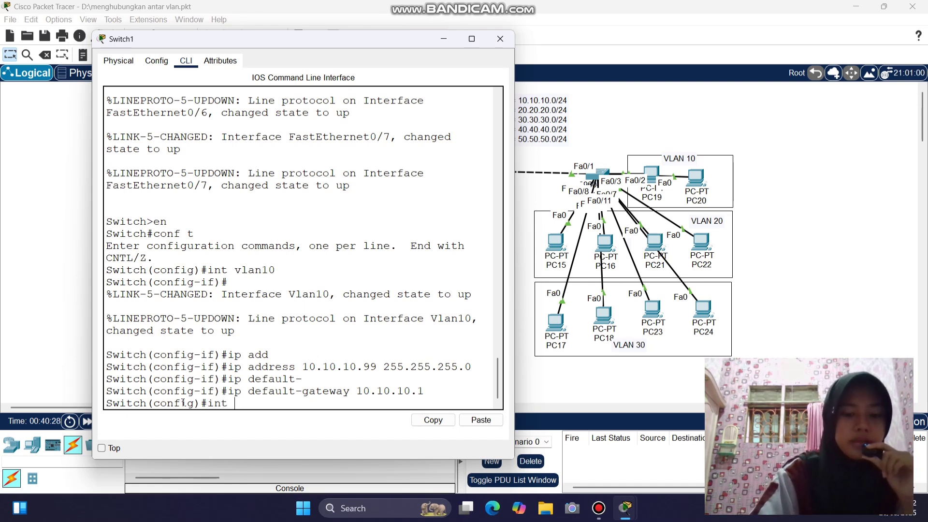
type(" vlan2")
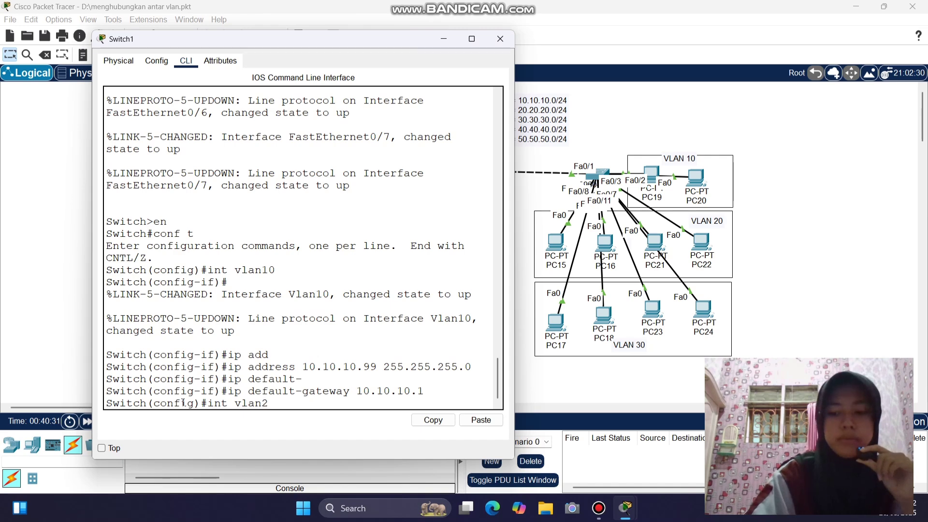
type("0")
key("Return")
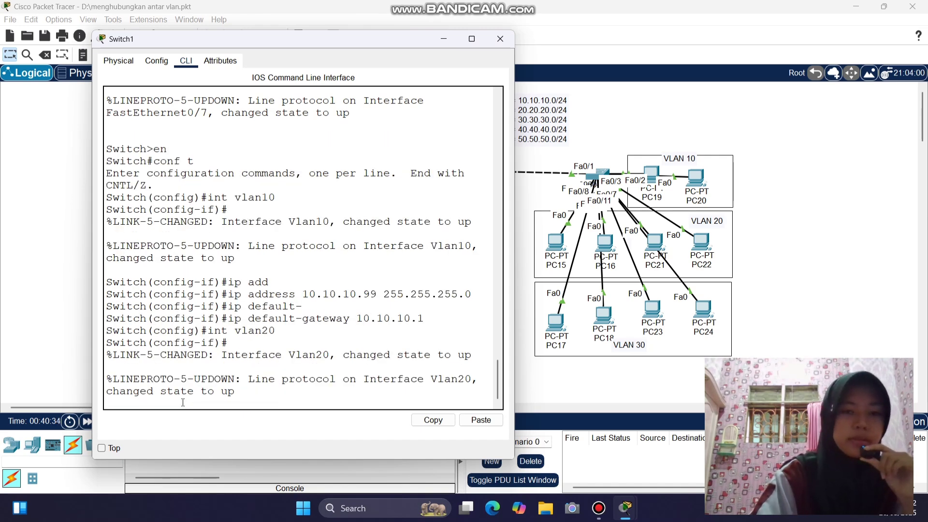
key("Return")
type("itch(config-if)#i")
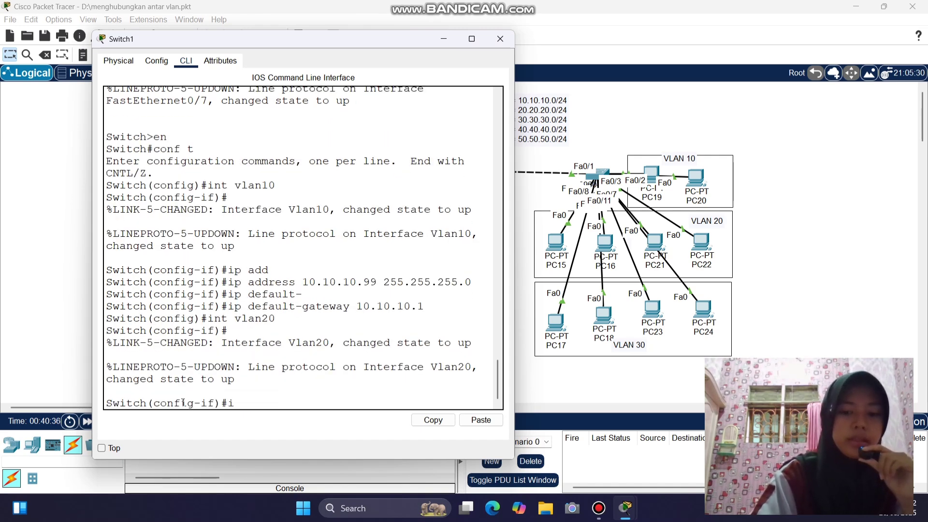
type("p add")
key("Tab")
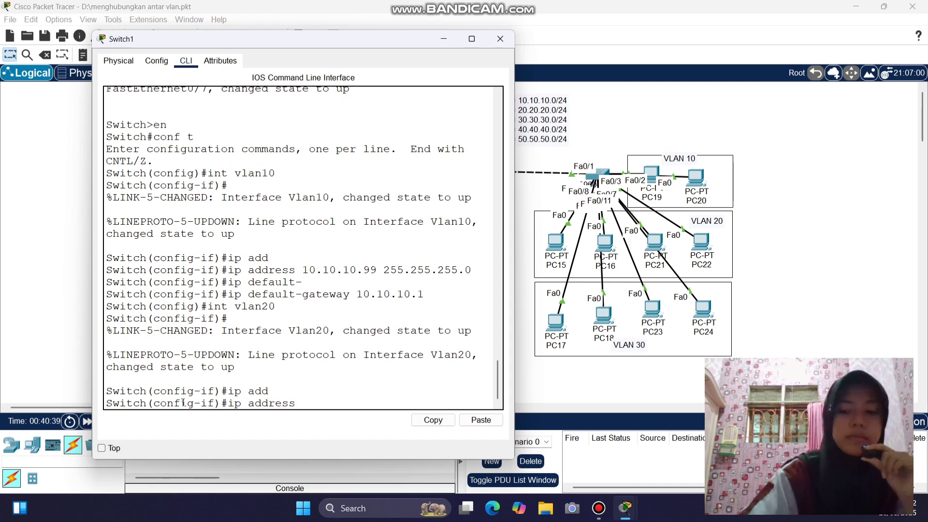
type("20.20.20")
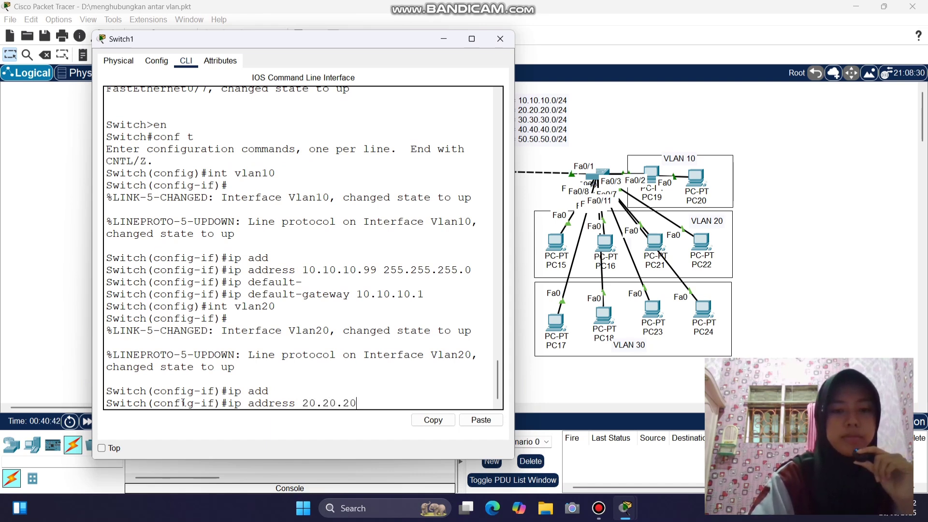
type(".99 255.255.")
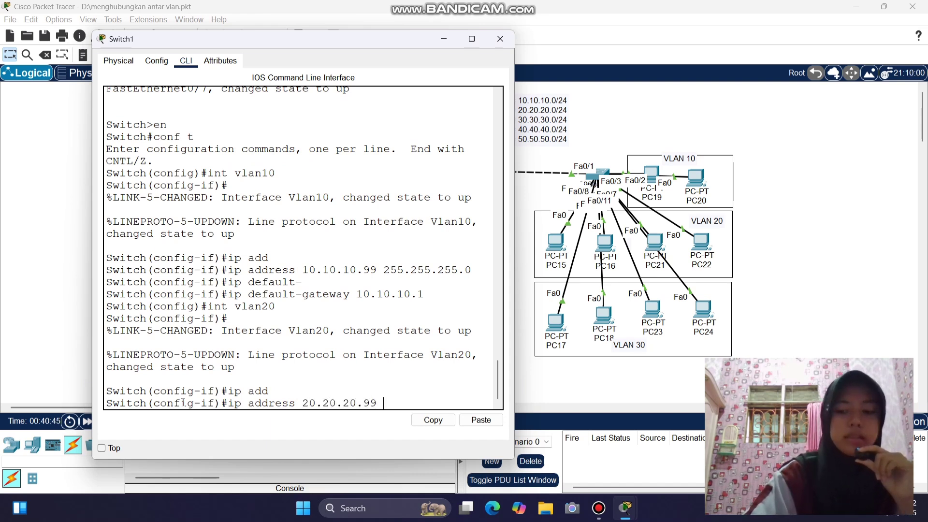
type("255.0")
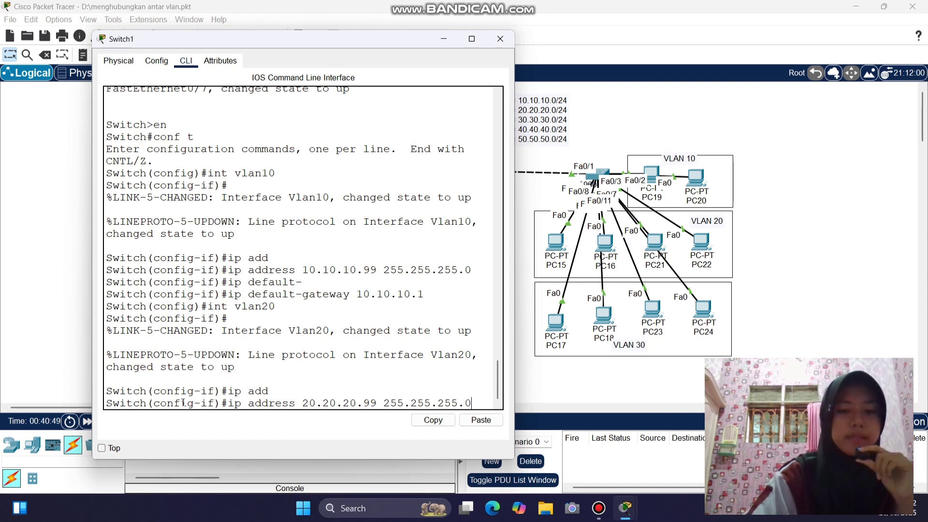
key("Return")
type("ip")
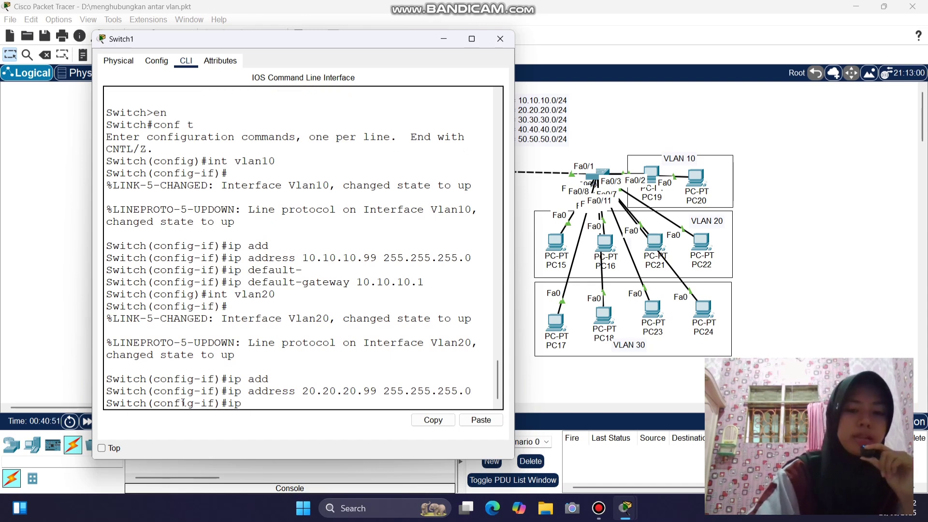
type(" defau")
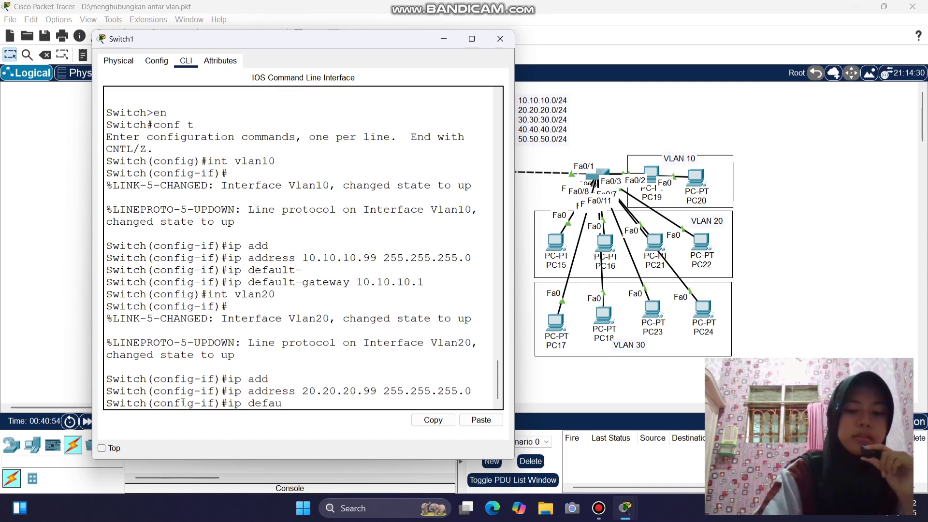
type("lt-")
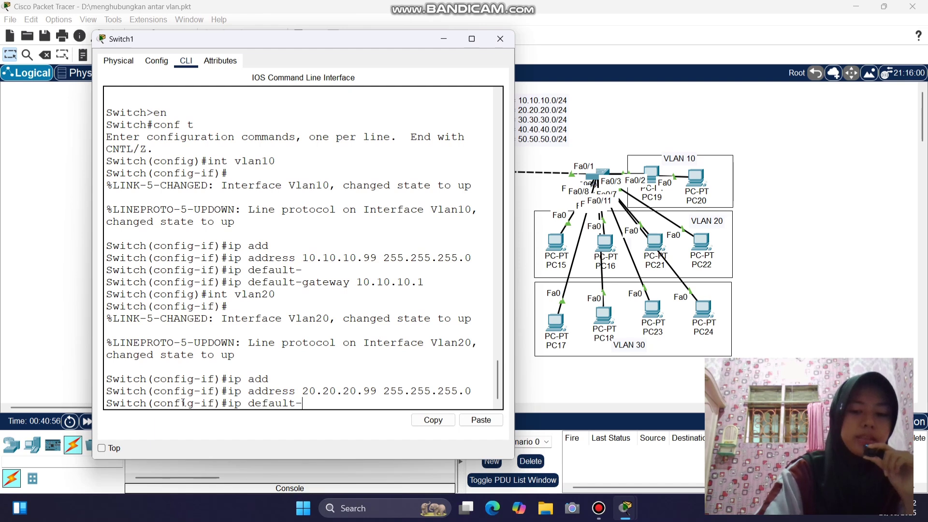
type("gateway")
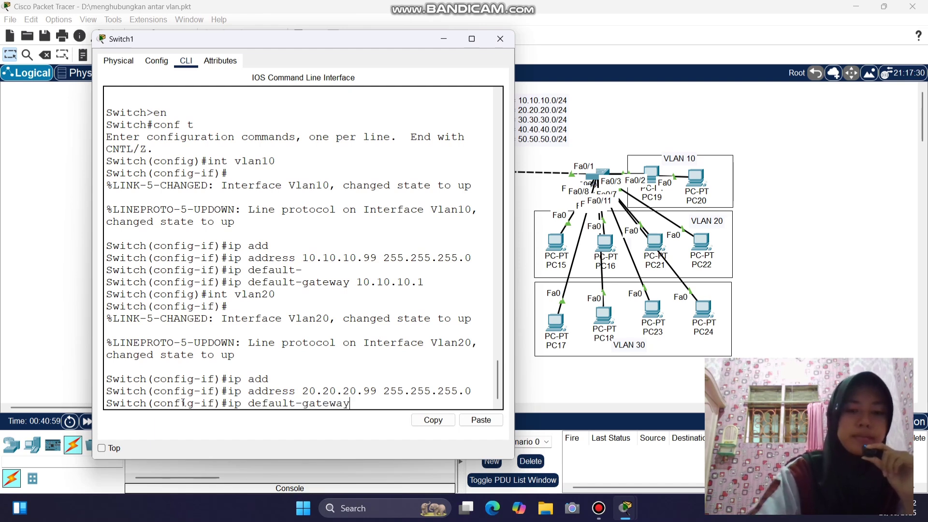
type(" 20.20.20.1")
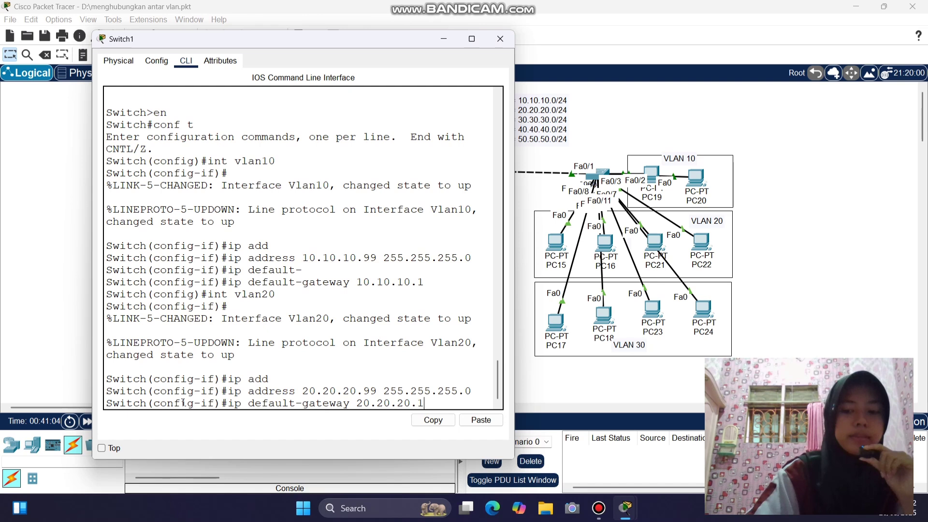
key("Return")
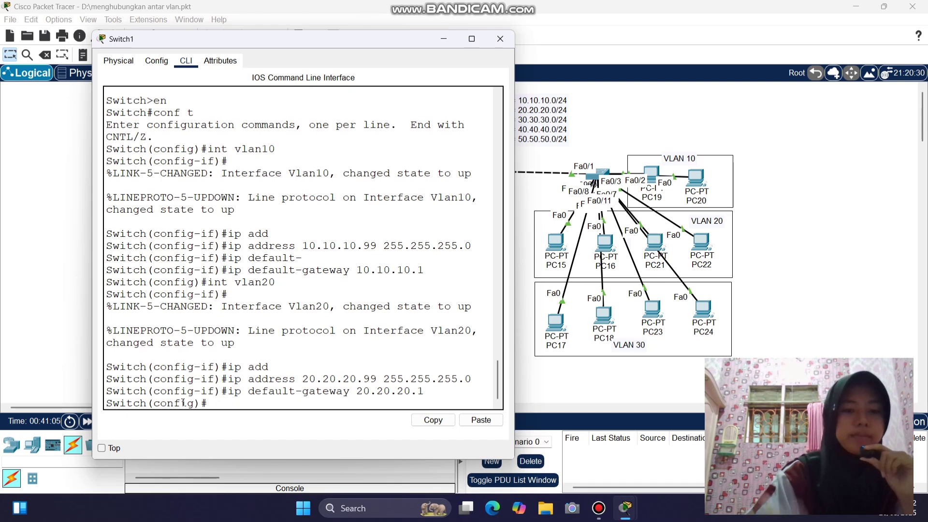
type("do show")
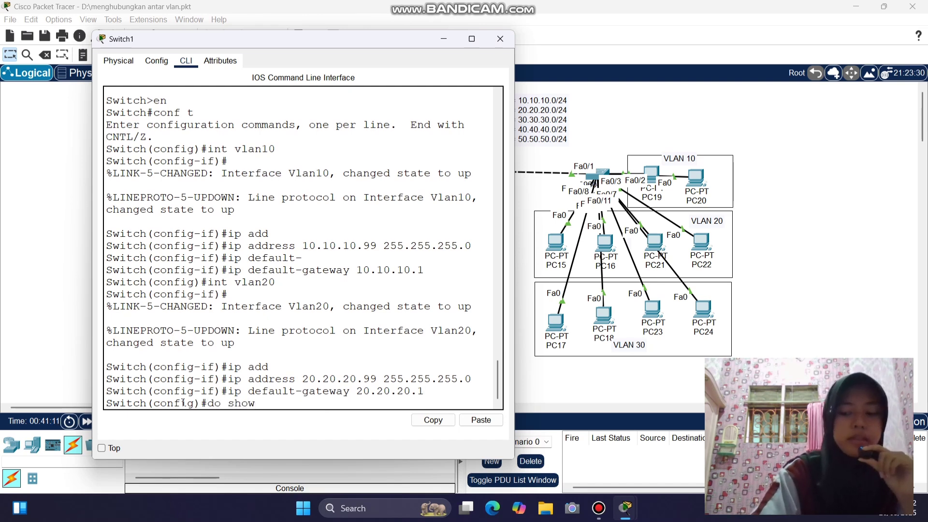
type(" ip in")
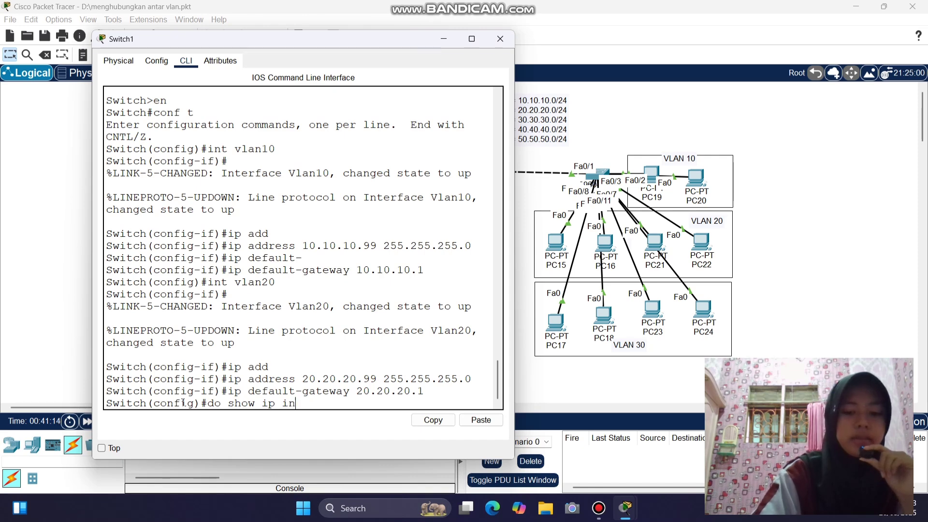
type("t b")
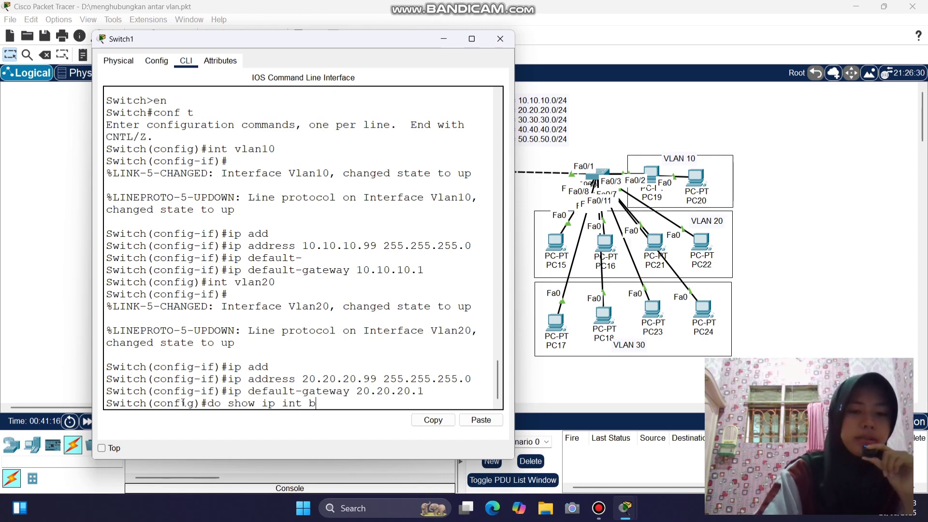
type("rief")
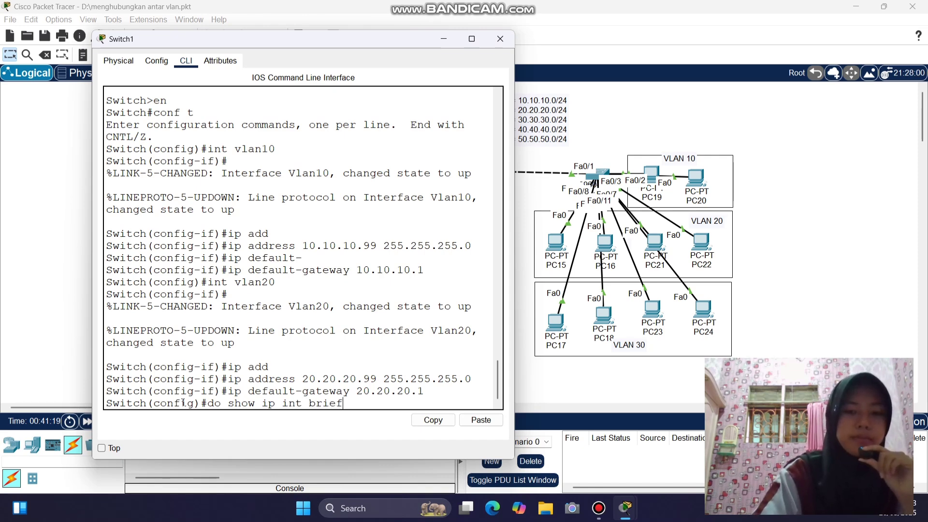
- Confirm Vlan10 (10.10.10.99) and Vlan20 (20.20.20.99) are up, then close Switch1
key("Return")
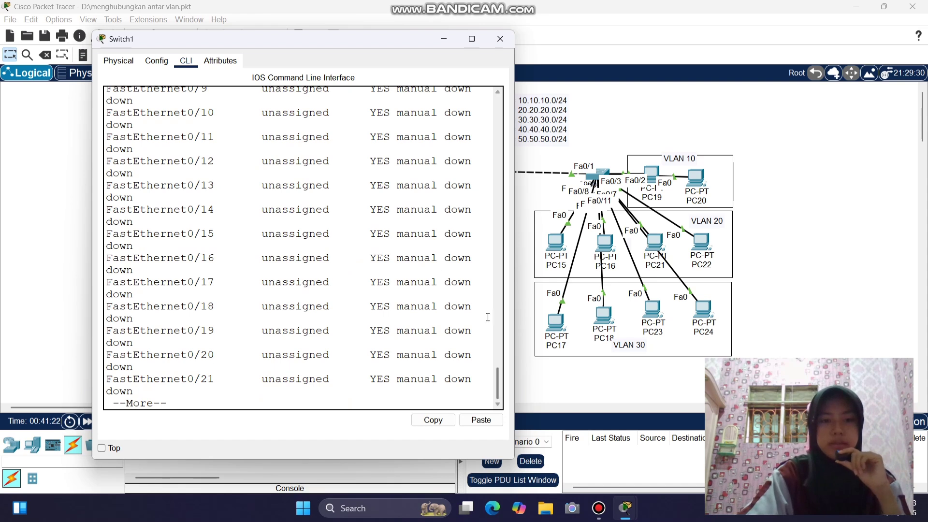
key("space")
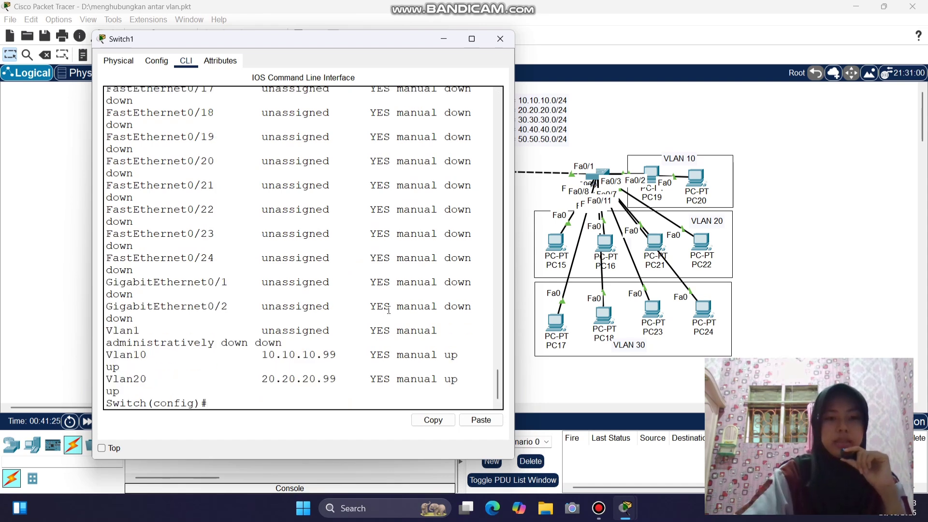
left_click_drag(516, 187, 709, 186)
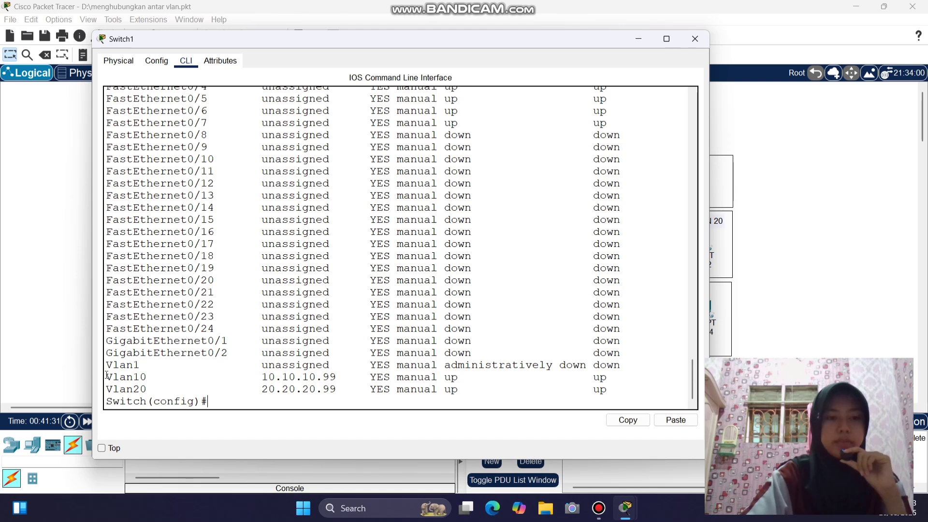
left_click_drag(262, 377, 338, 377)
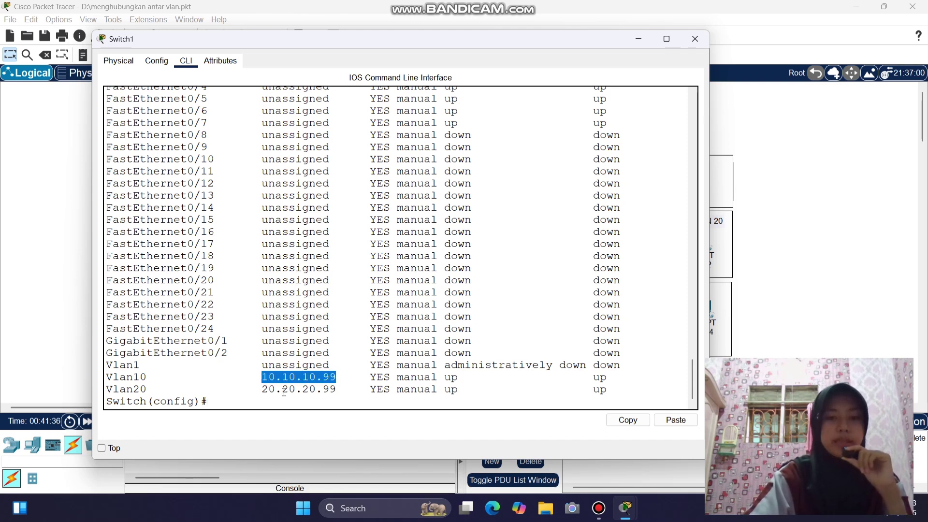
left_click_drag(261, 389, 343, 389)
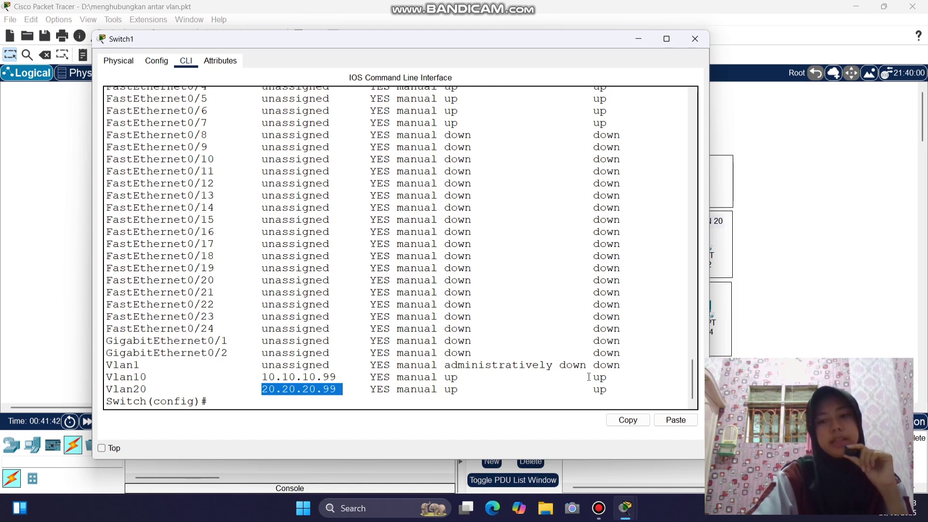
left_click_drag(586, 377, 615, 388)
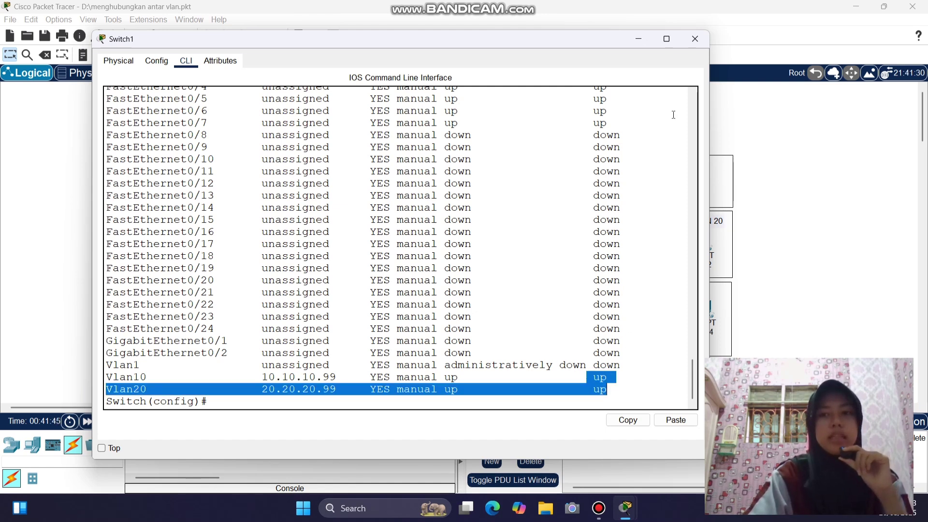
left_click(695, 40)
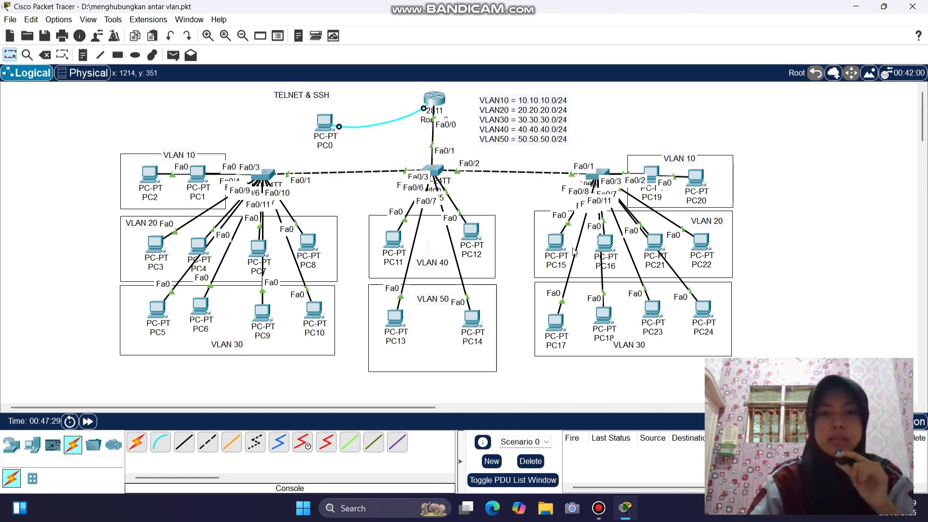
- On Switch1, set hostname SW-Sekolahan and IP domain name SW-Sekolahan.id.com
left_click(433, 170)
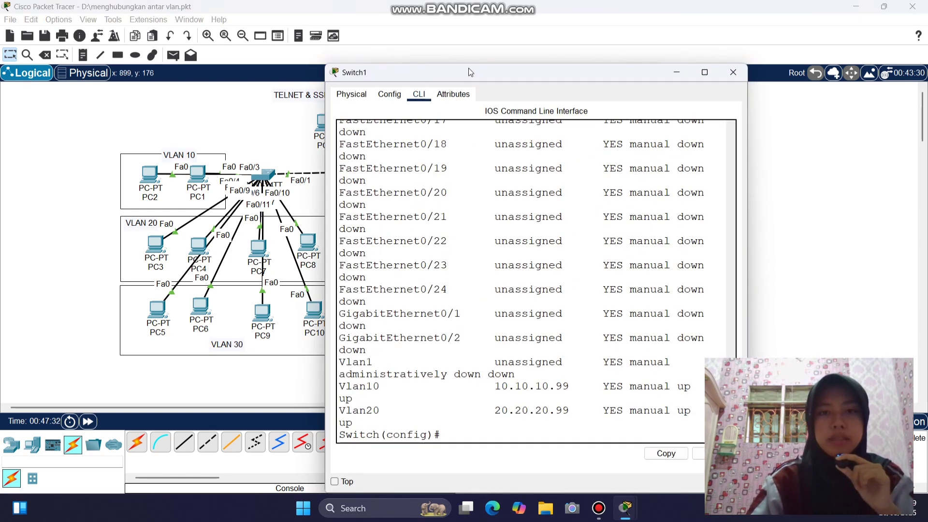
left_click_drag(469, 72, 246, 38)
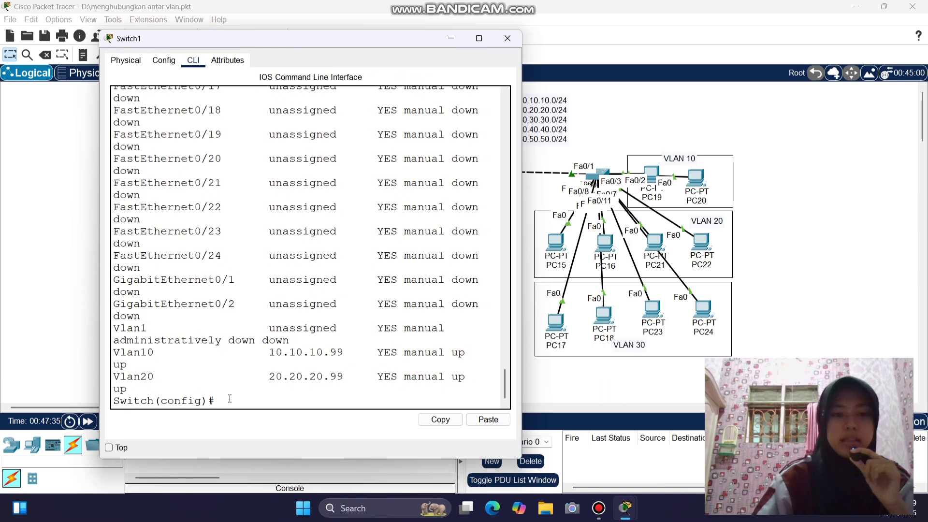
type("hostn")
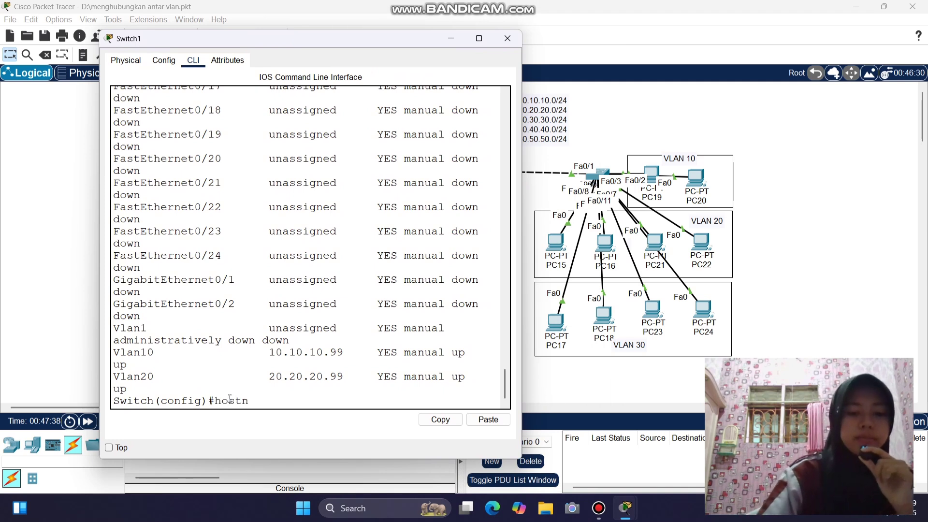
type("ame")
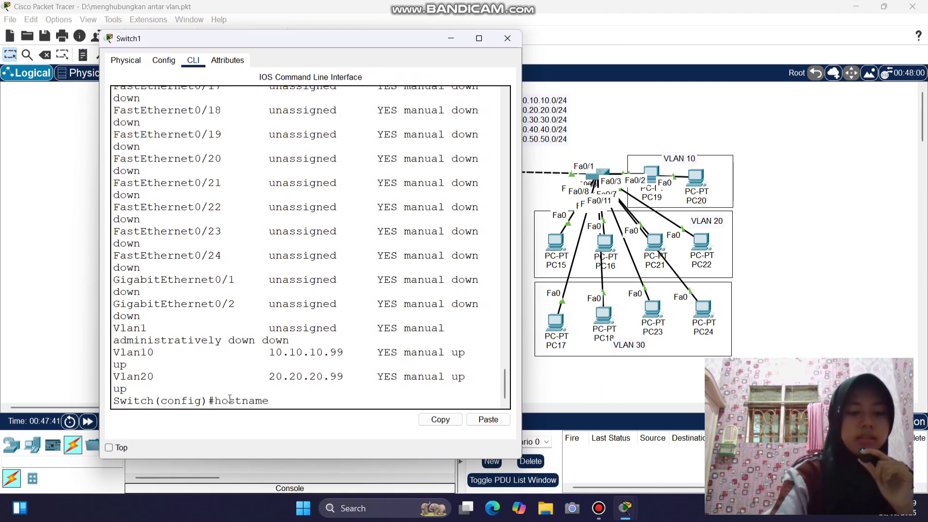
type(" SW-S")
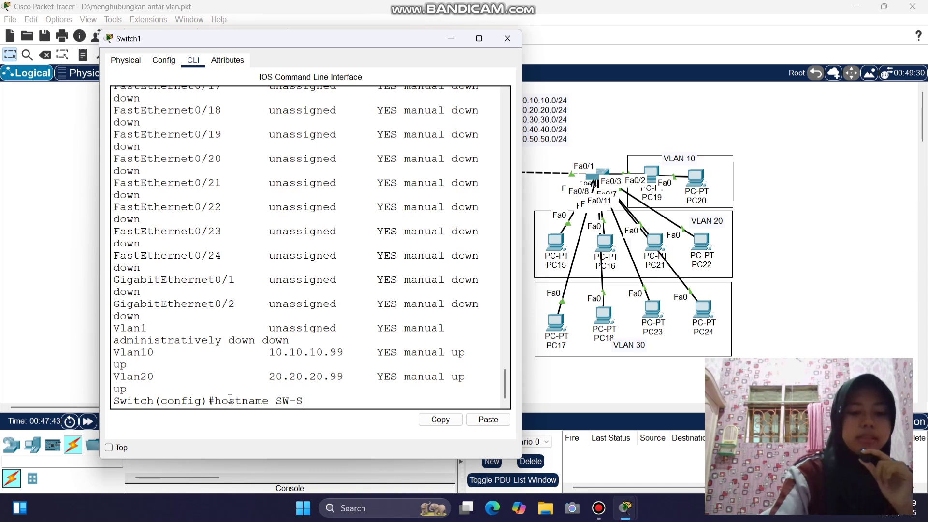
type("ekolahan")
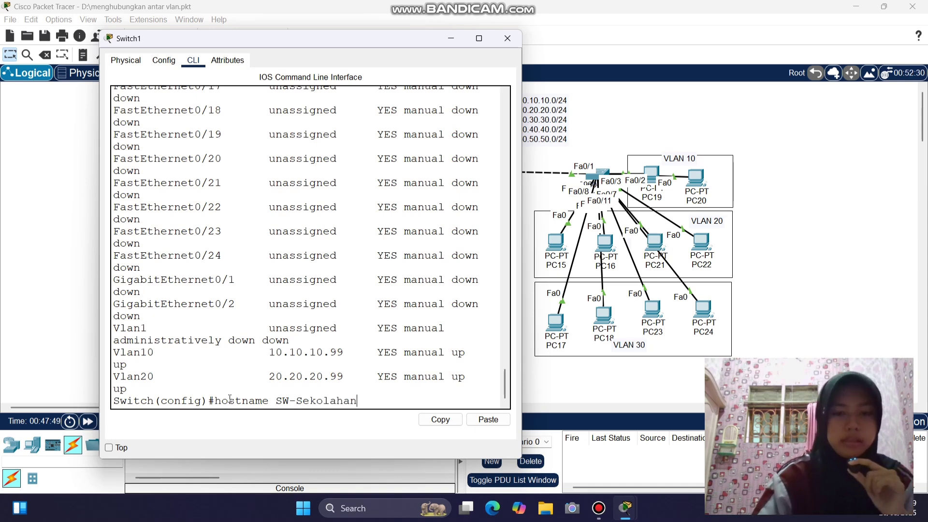
key("Return")
type("ip")
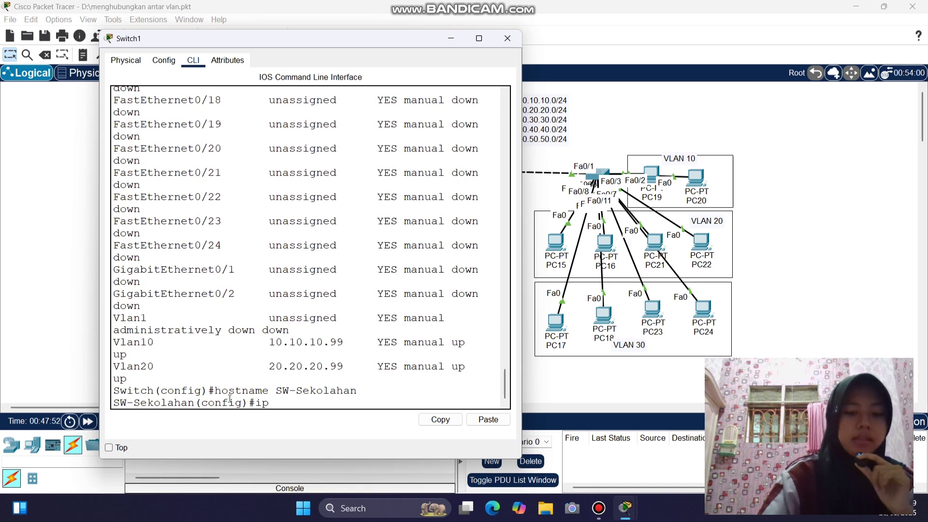
type(" domai")
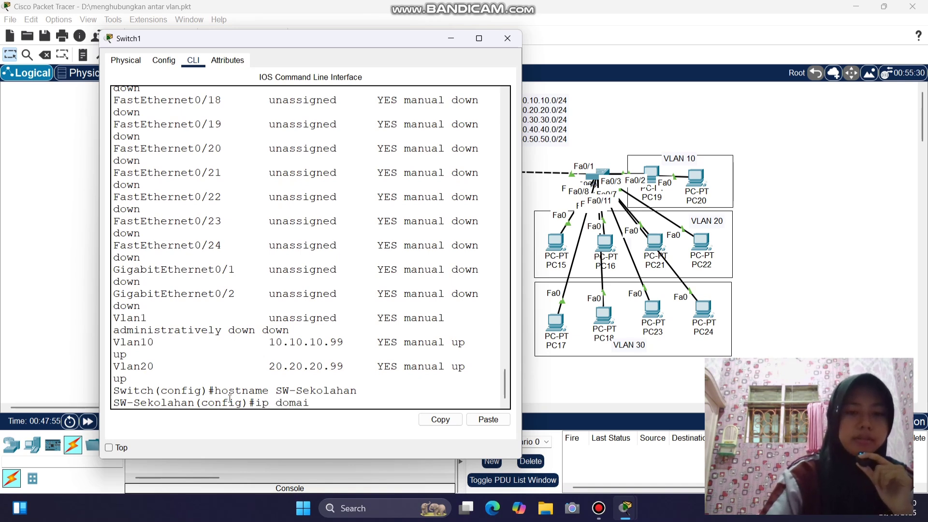
type("n-name")
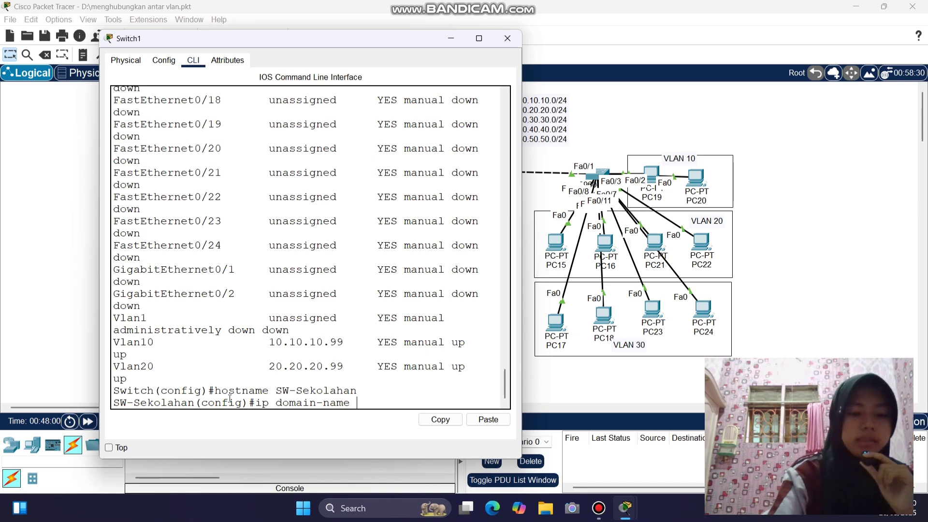
type(" SW-Sekol")
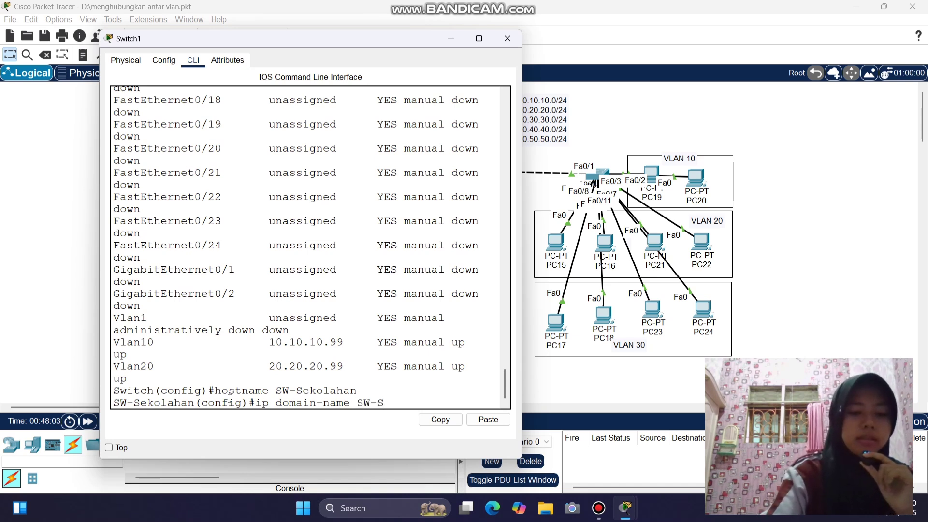
type("ahan")
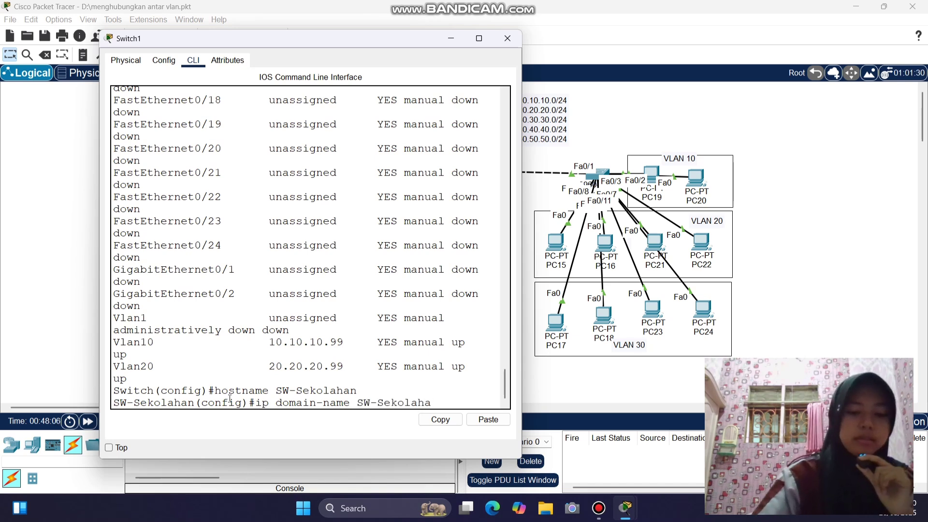
type(".id")
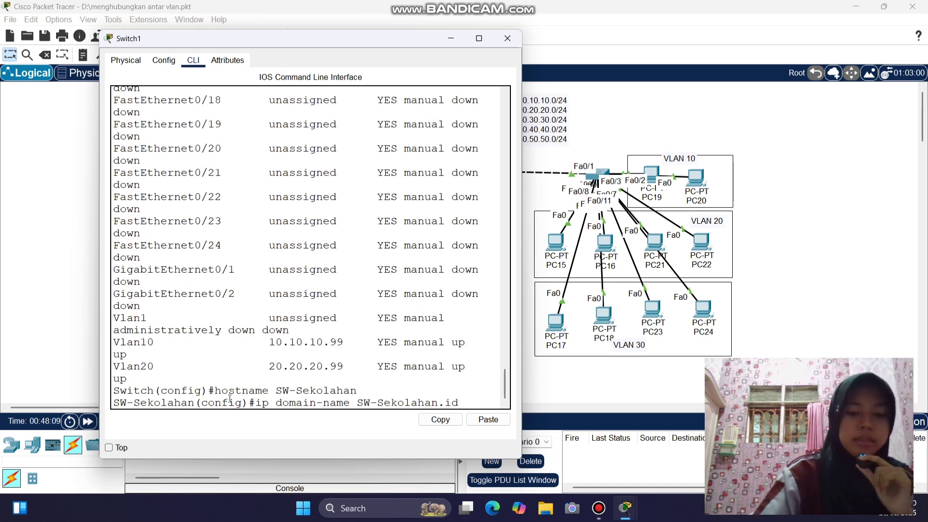
type(".com")
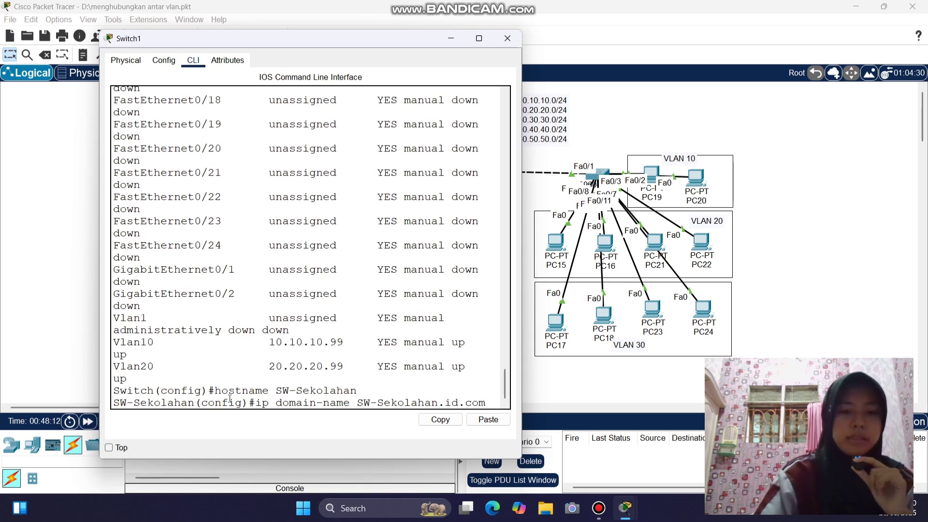
key("Return")
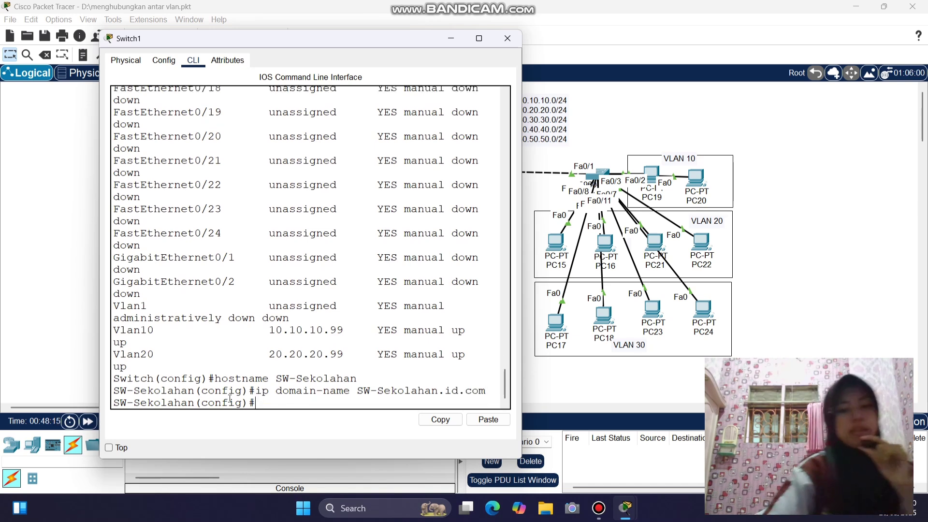
- Generate 1024-bit RSA keys on the switch with 'crypto key generate rsa'
type("cr")
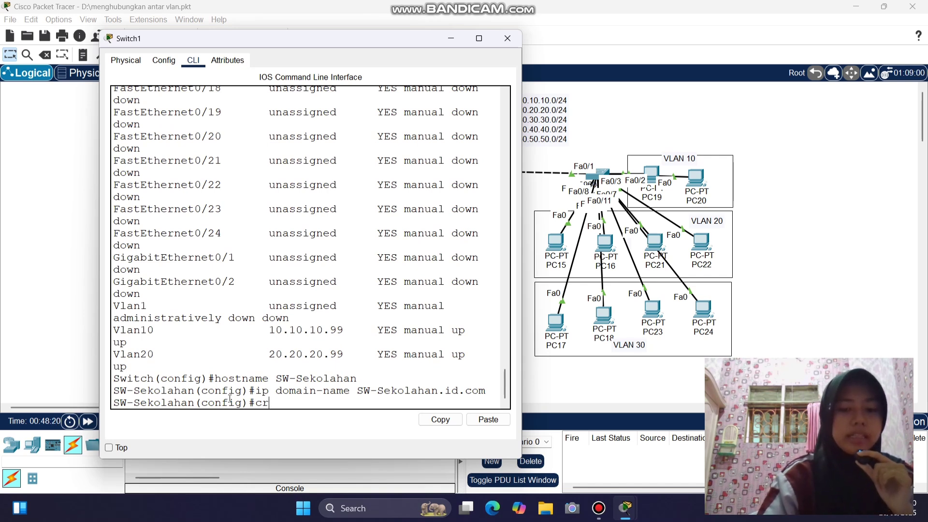
key("Tab")
type("ke")
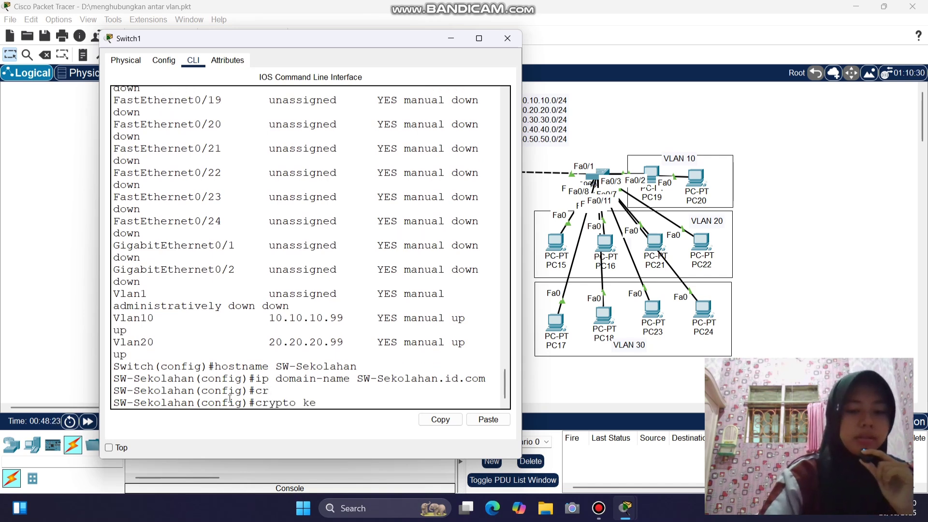
type("y ge")
key("Tab")
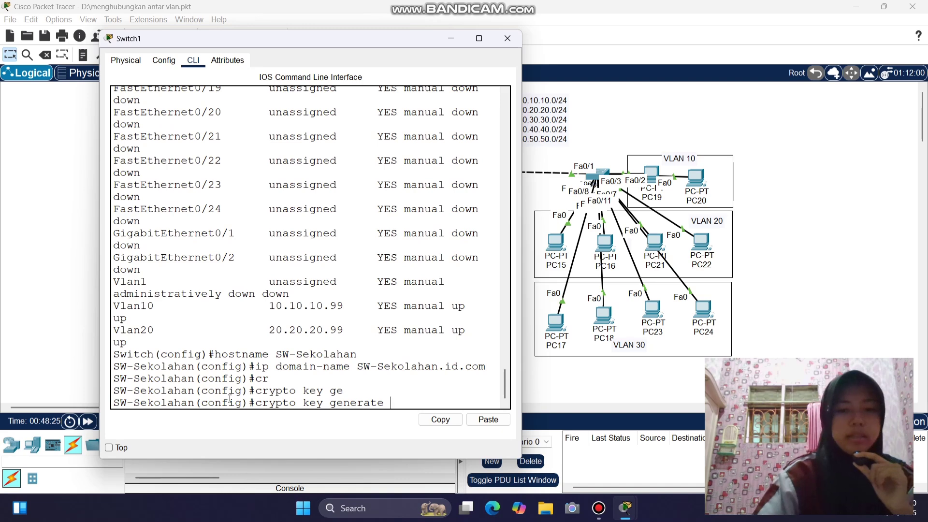
type("rsa")
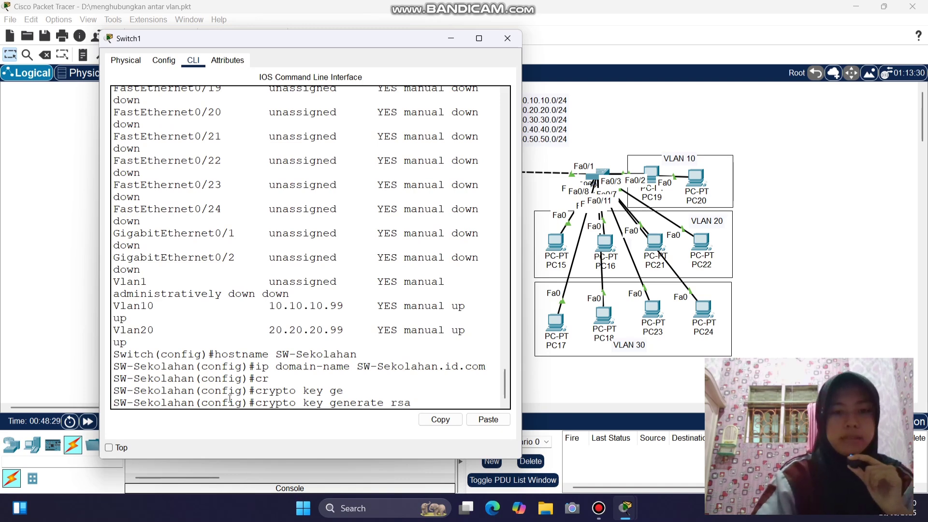
key("Return")
type("1024")
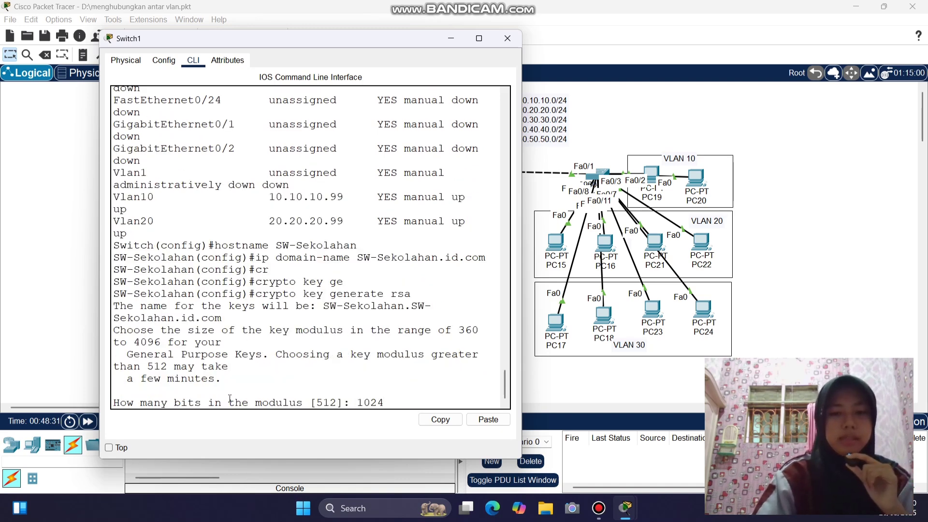
key("Return")
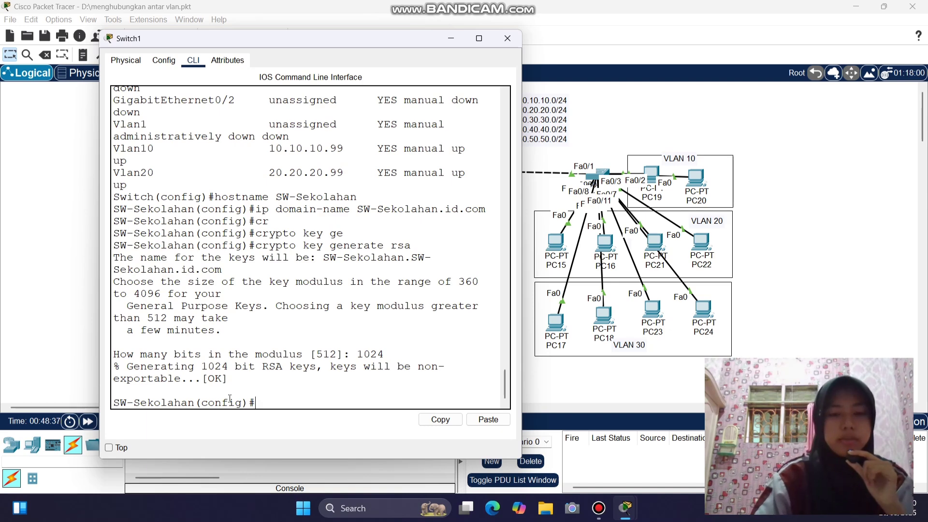
type("user")
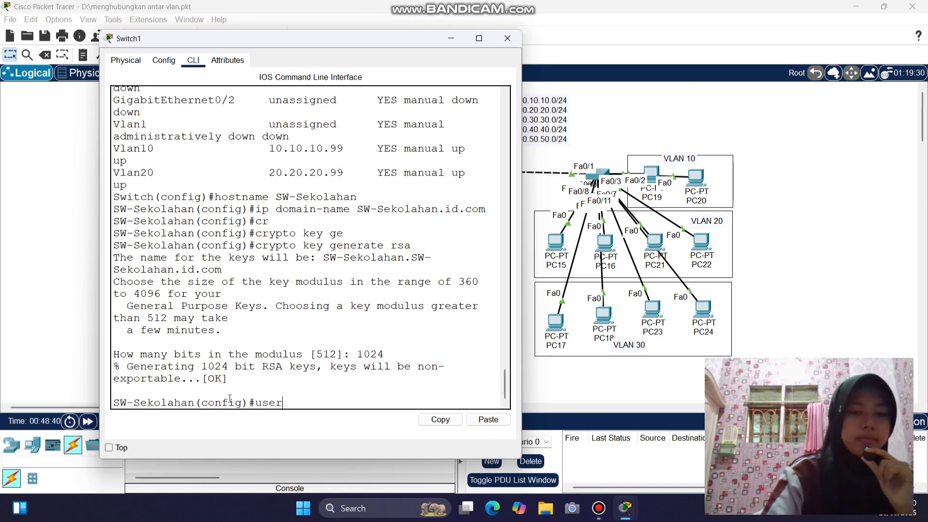
type("name ad")
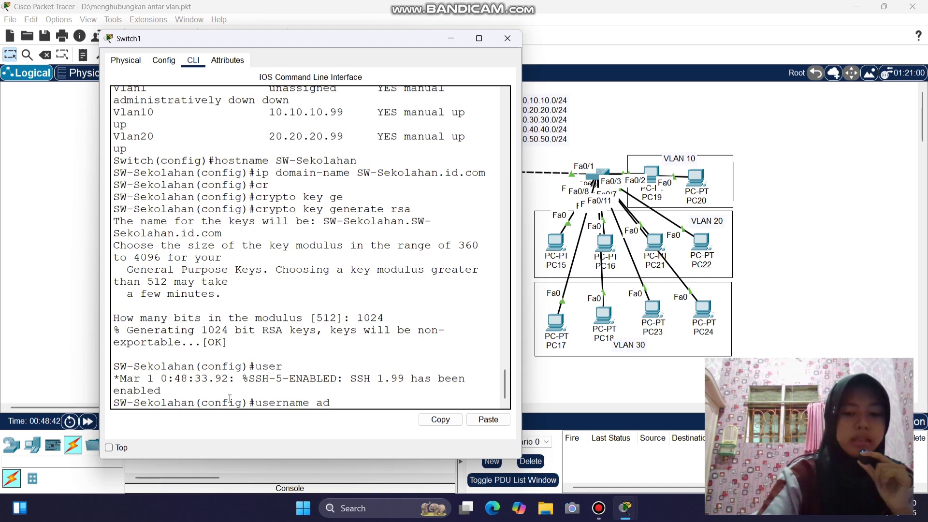
type("min")
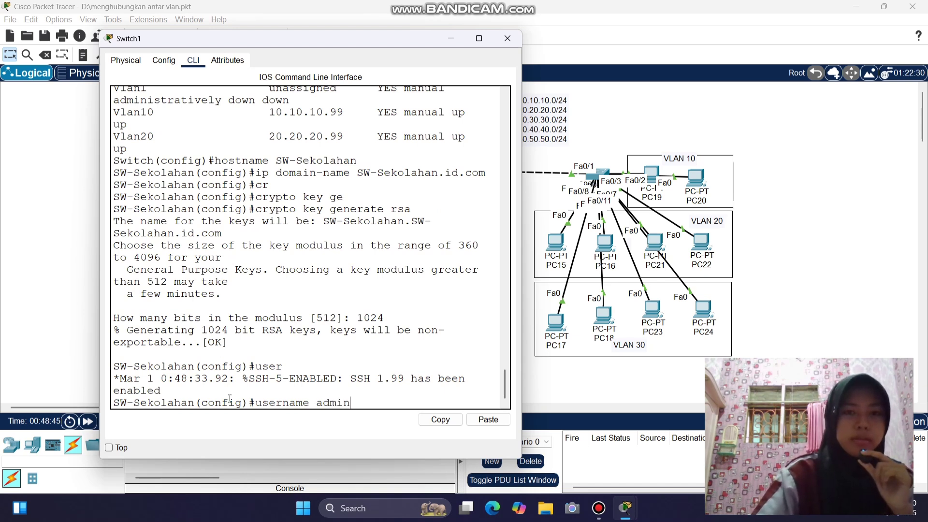
type("2 ")
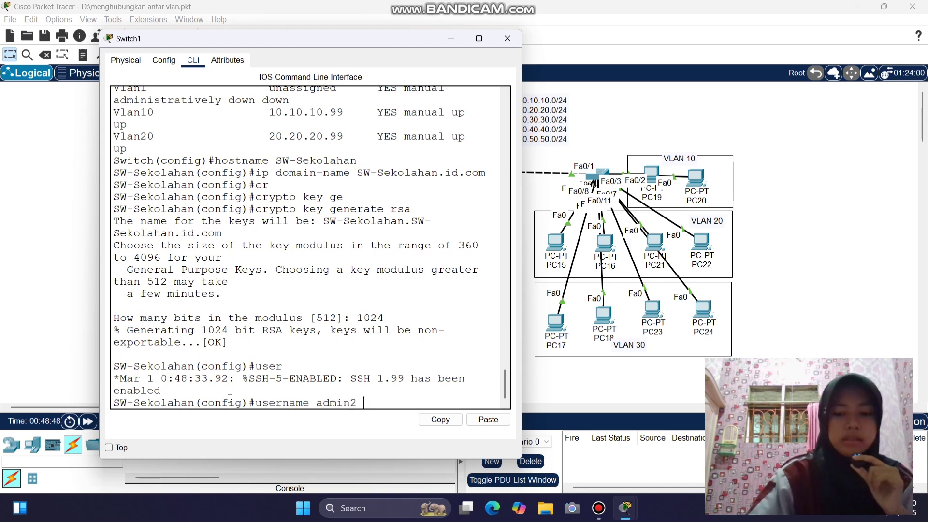
type("pas")
- Finish creating the local username with its password
key("Tab")
type("admin2")
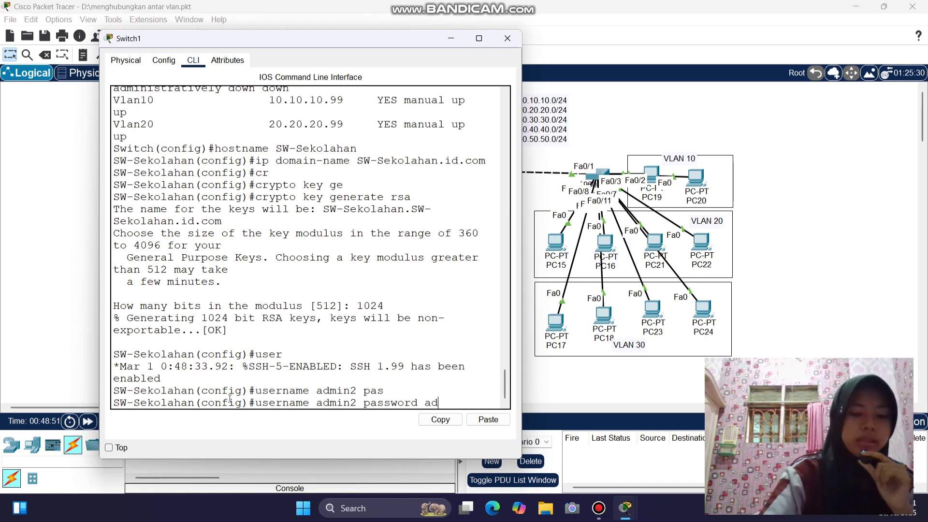
key("Return")
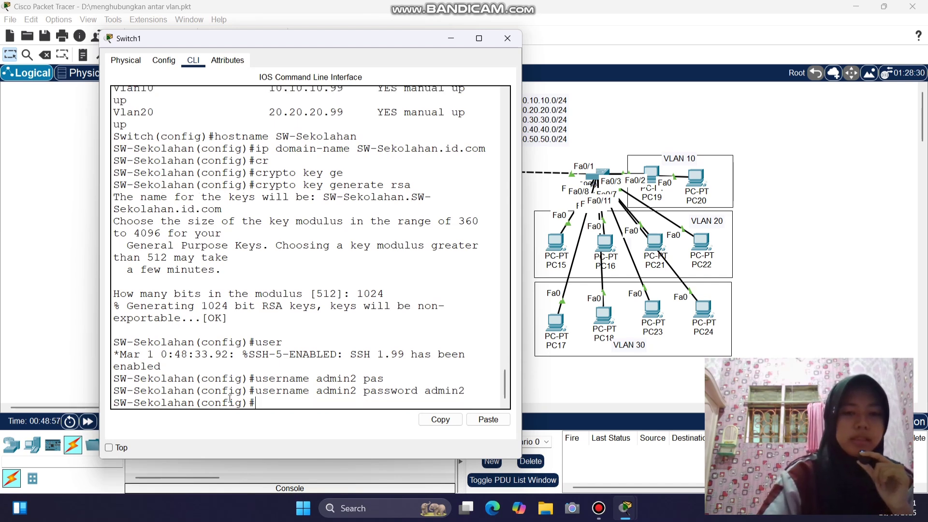
- Configure vty lines 0–2 with 'transport input ssh' and 'login local'
type("lin")
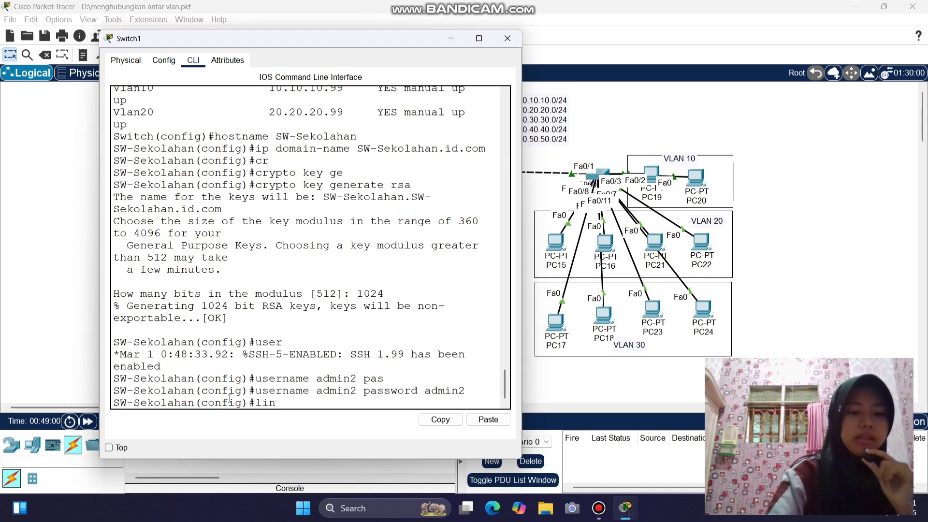
type("e vty")
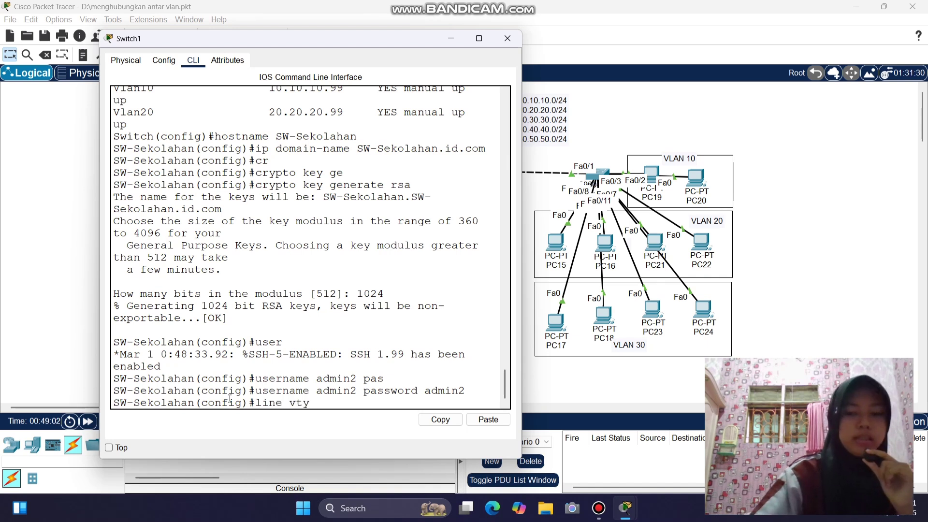
type(" 0 2")
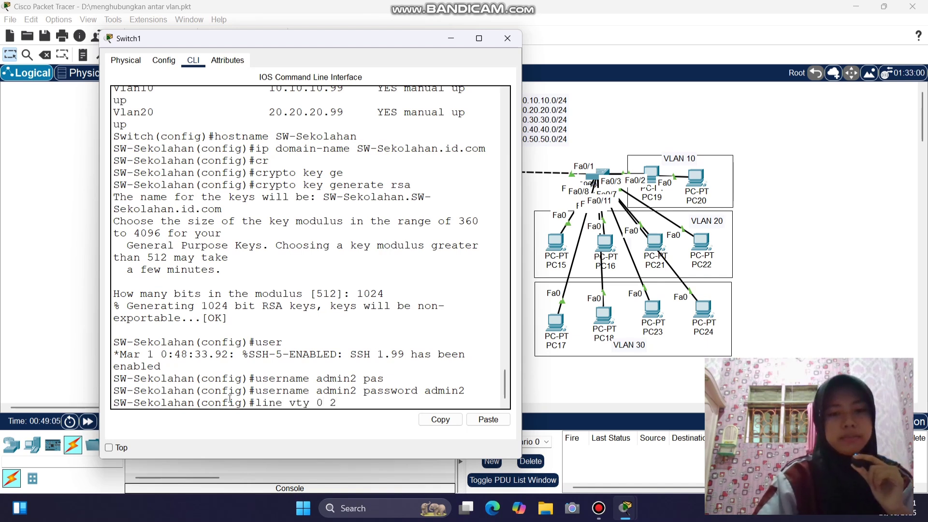
key("Return")
type("tr")
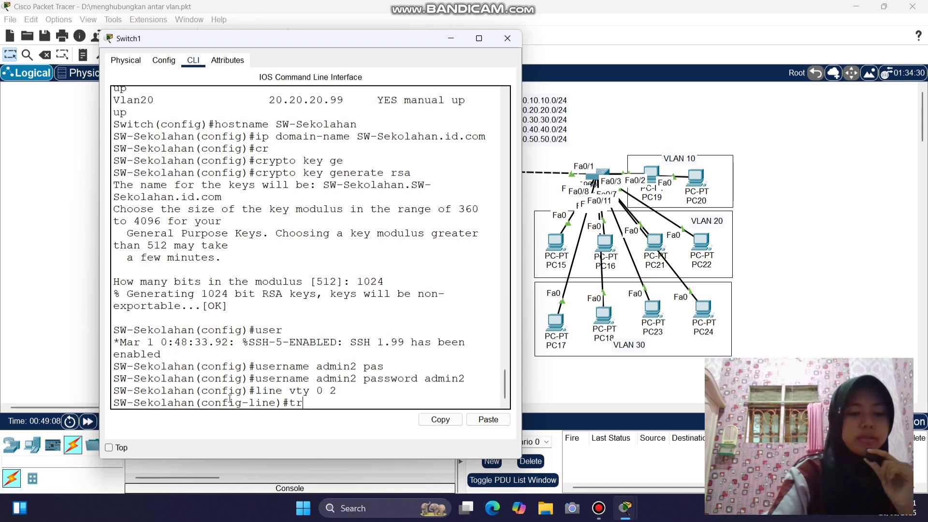
key("Tab")
type("i")
key("Tab")
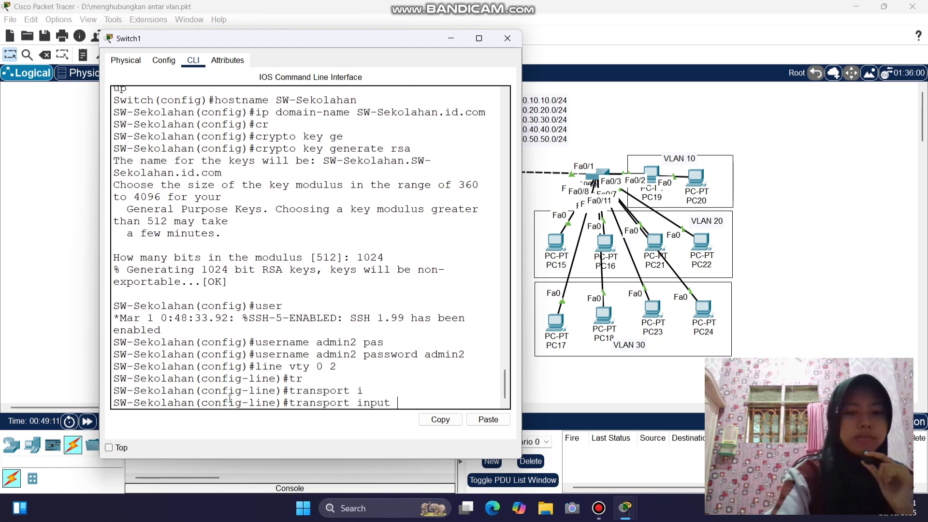
type("s")
key("Tab")
key("Return")
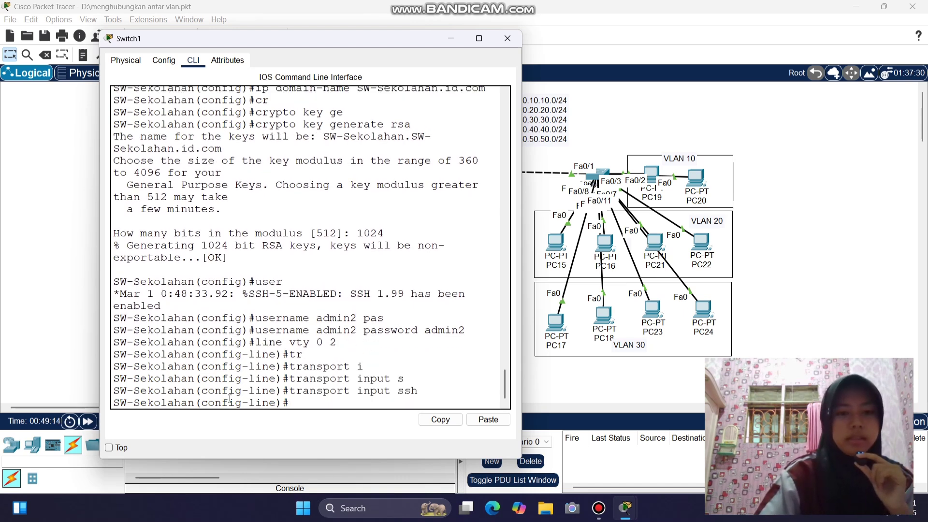
type("login")
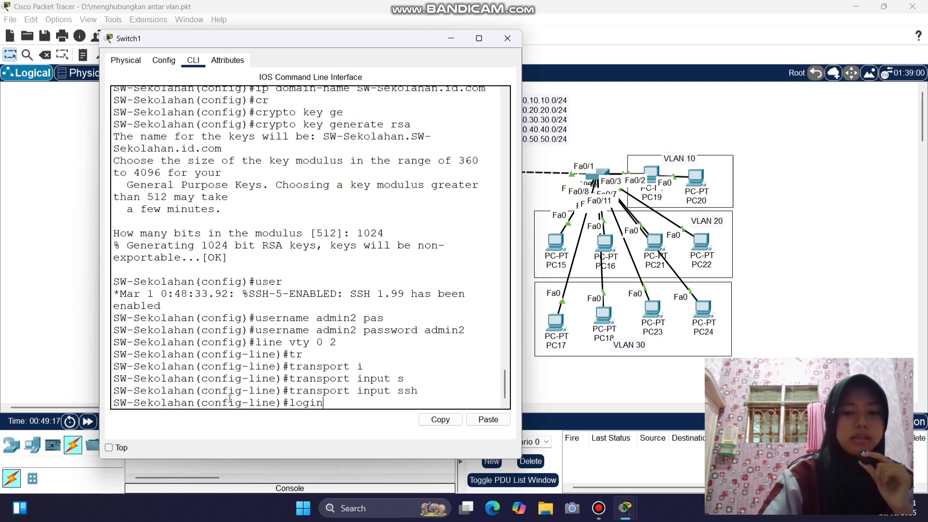
type("ocal")
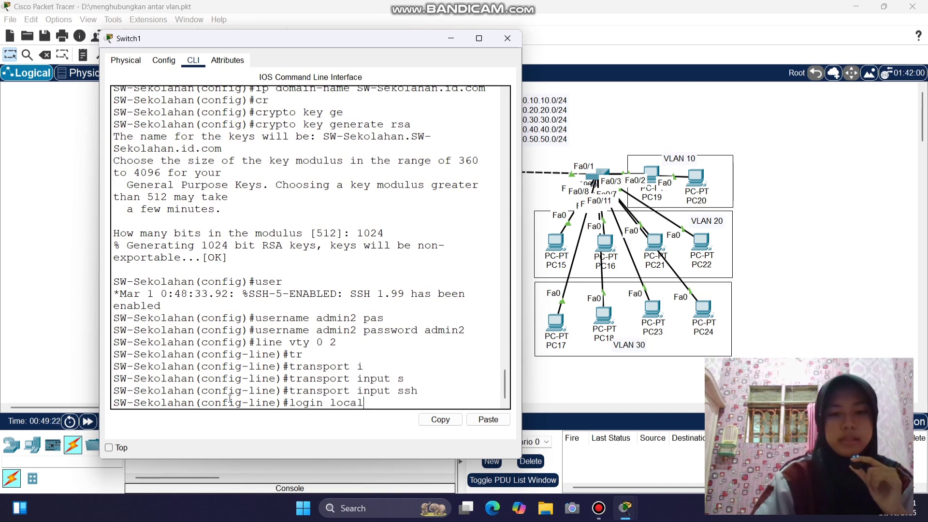
key("Return")
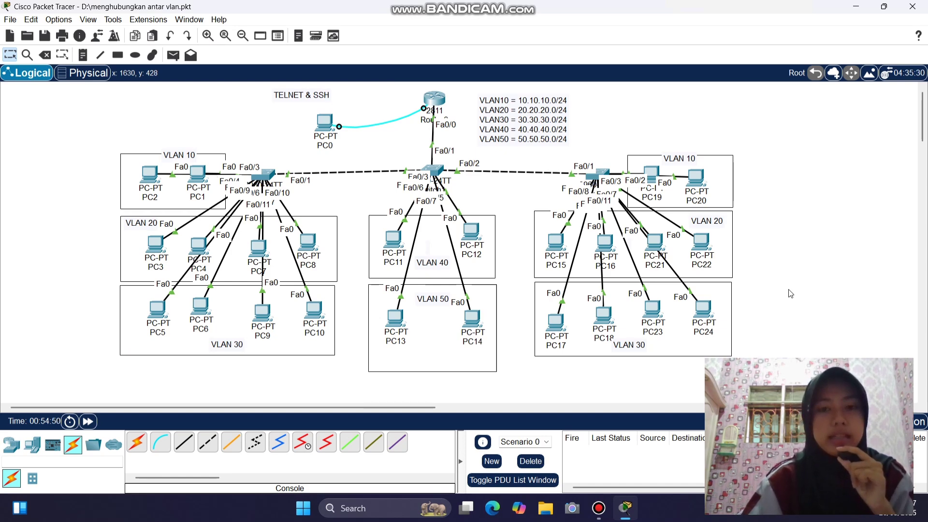
- From PC11's Telnet/SSH client, connect over SSH to 10.10.10.99 with the local username
left_click(391, 241)
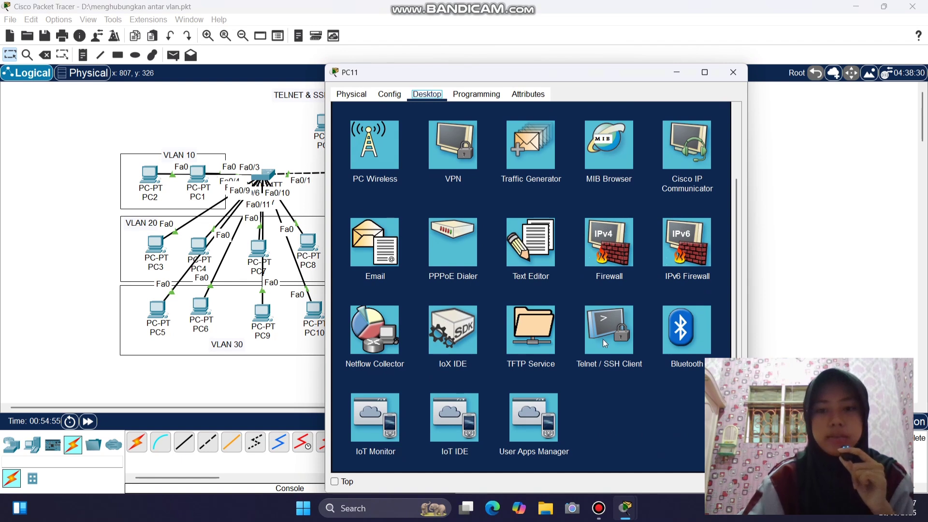
left_click(602, 338)
left_click(459, 160)
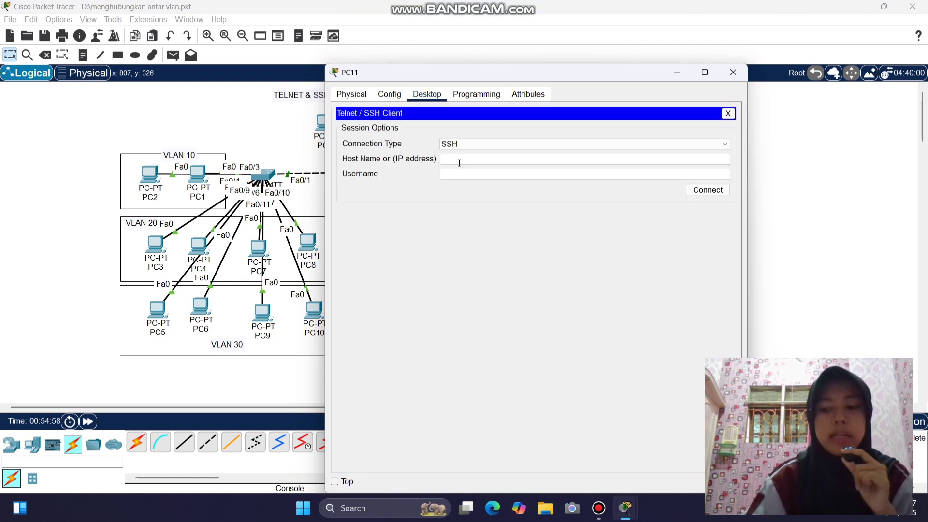
type("10.10.10.99")
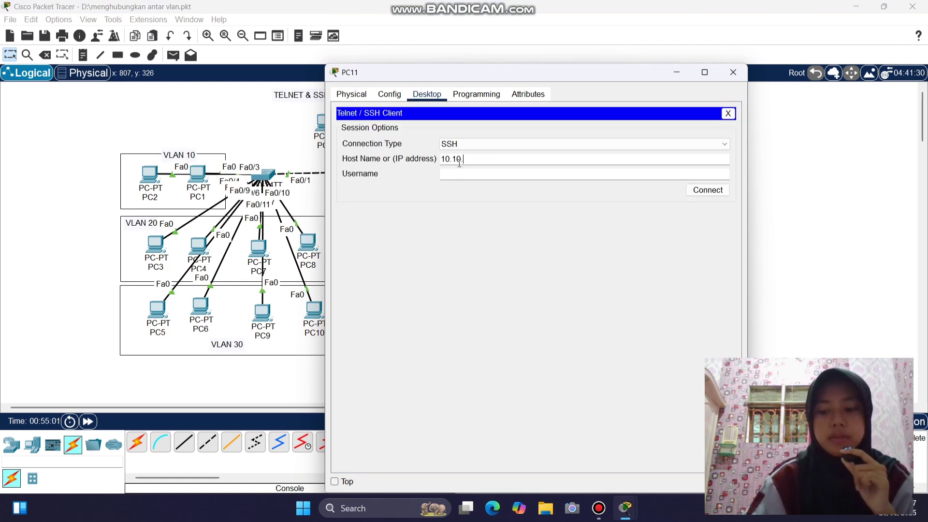
left_click(466, 174)
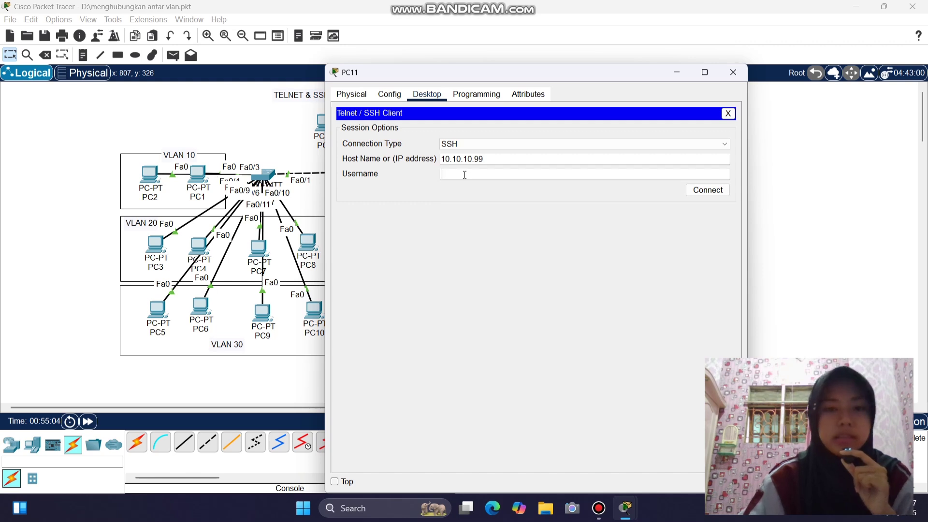
type("admin2")
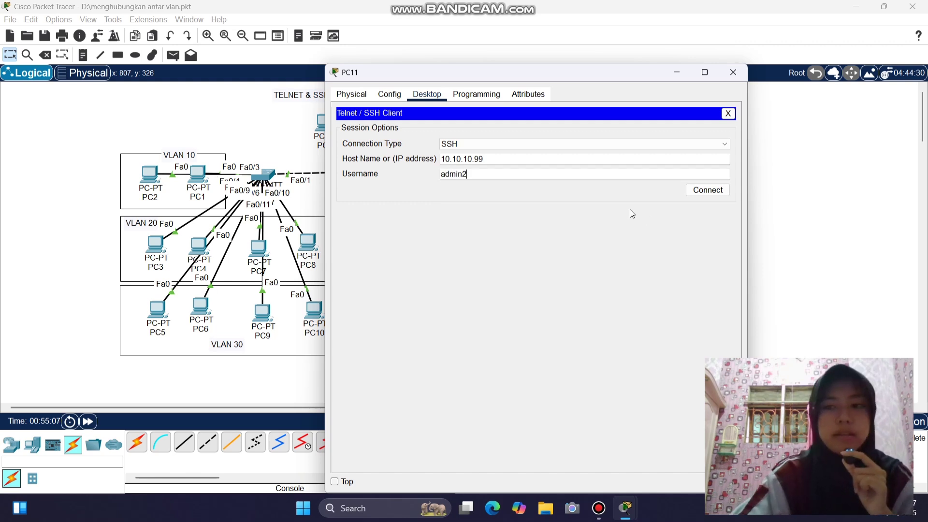
left_click(707, 189)
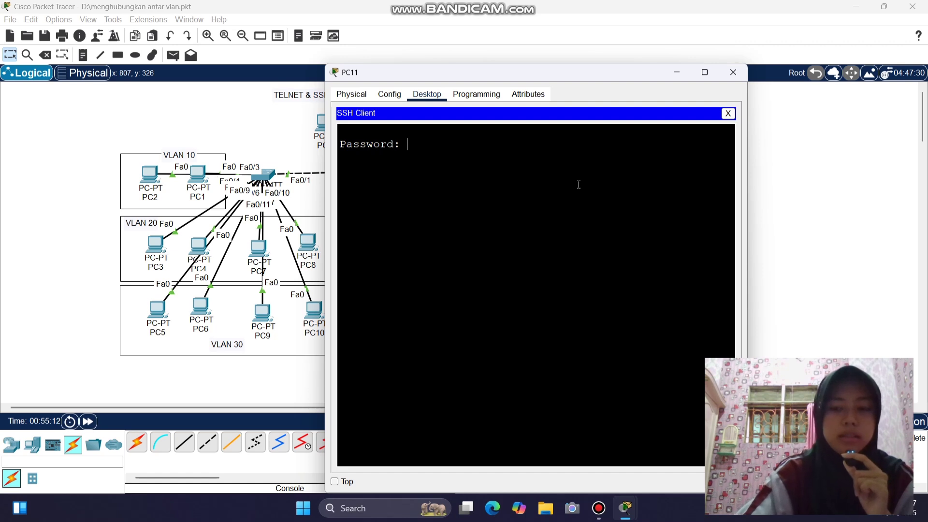
- Log in with the password, try enable (no password set), and close PC11
key("Return")
type("ekolahan>e")
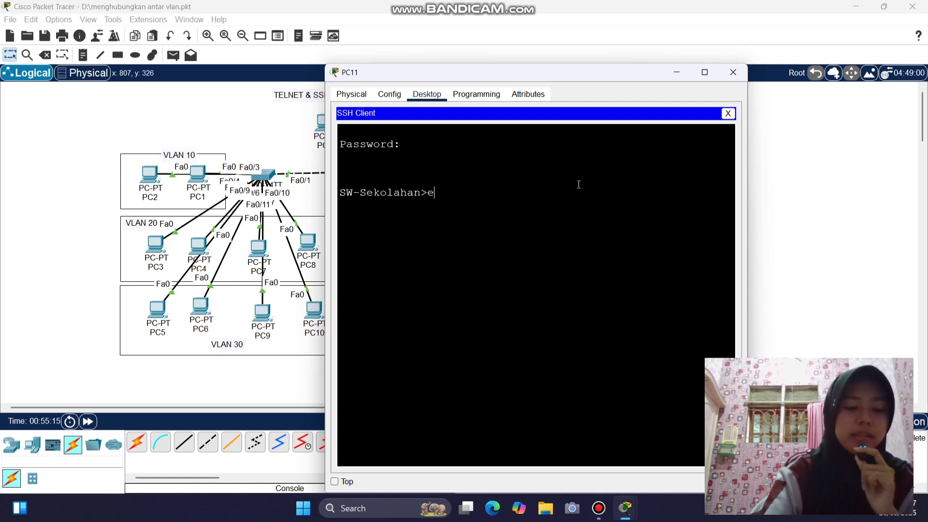
type("n")
key("Return")
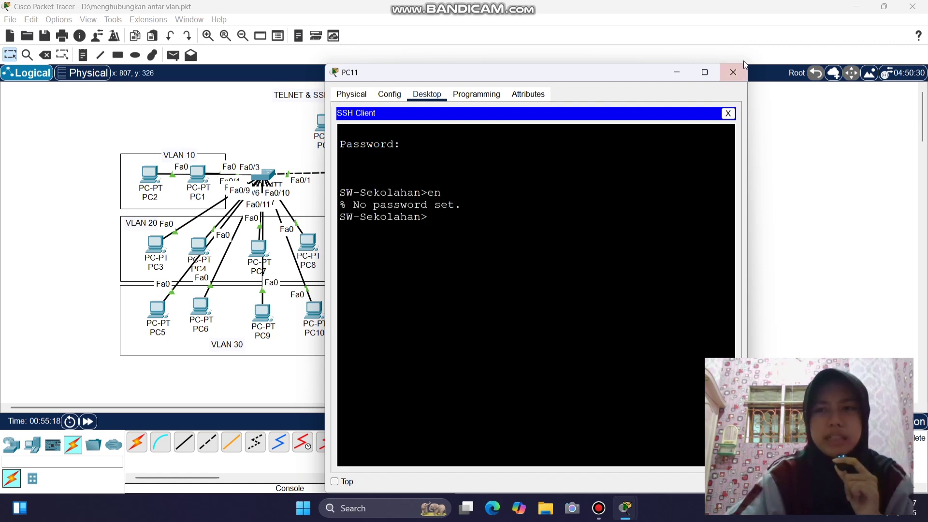
left_click(736, 70)
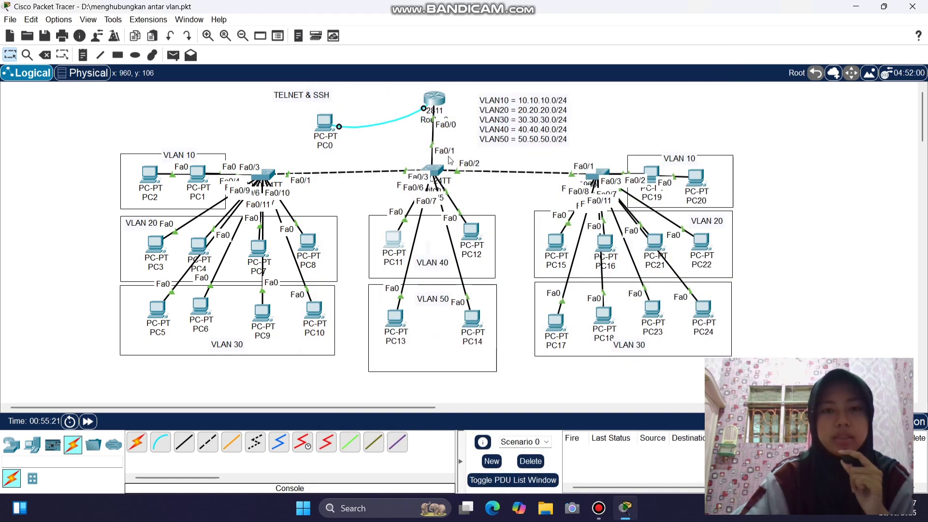
- Exit vty line configuration on SW-Sekolahan and set an enable secret password
left_click(437, 170)
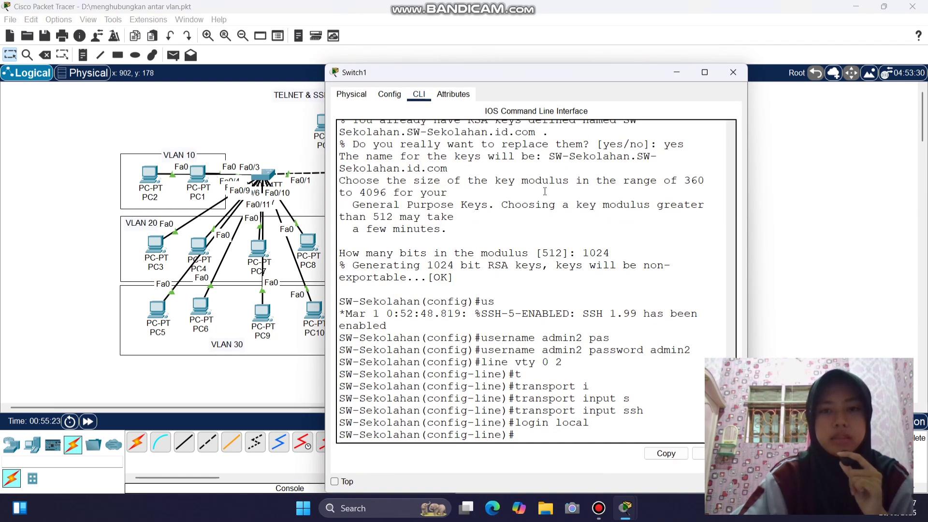
left_click_drag(527, 76, 315, 40)
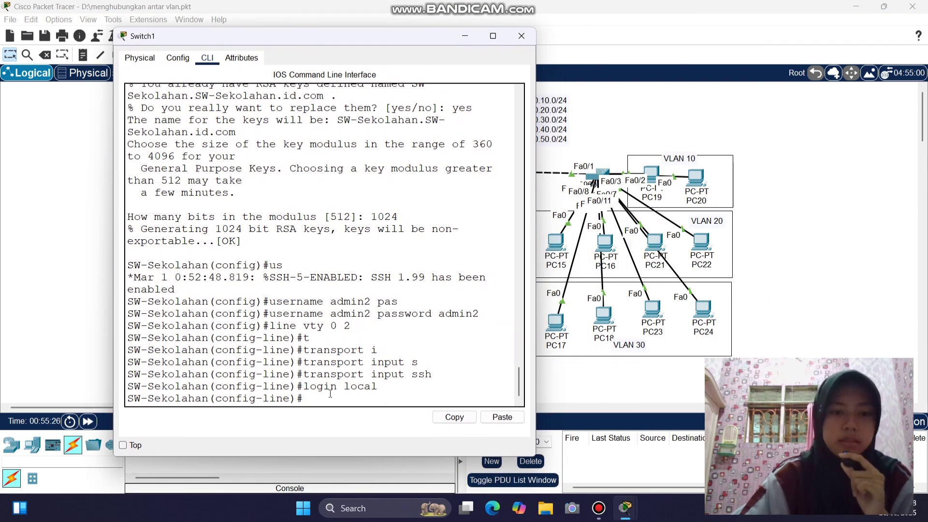
type("exit")
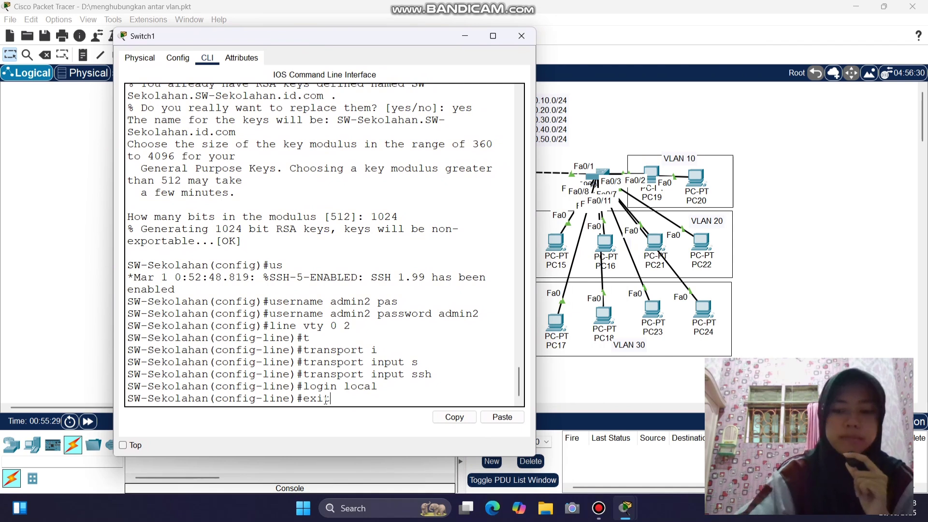
key("Return")
type("ena")
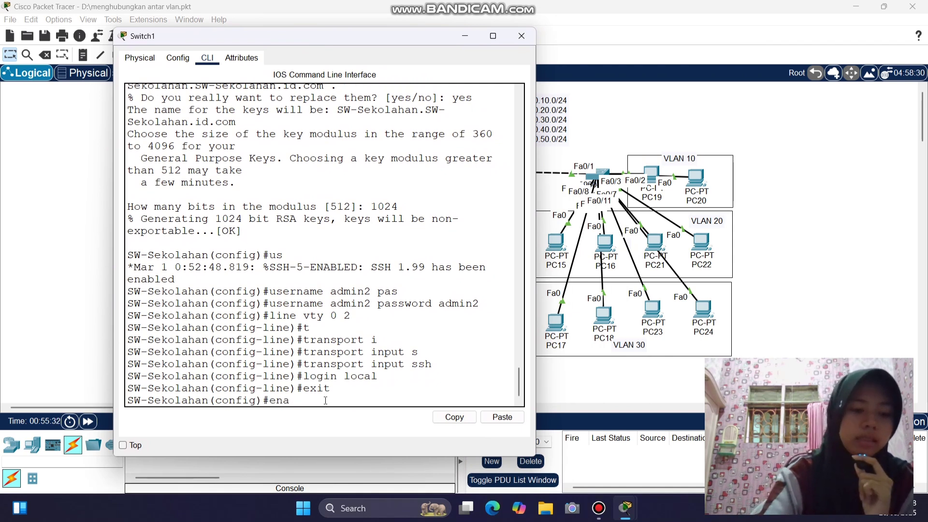
key("Tab")
type("se")
key("Tab")
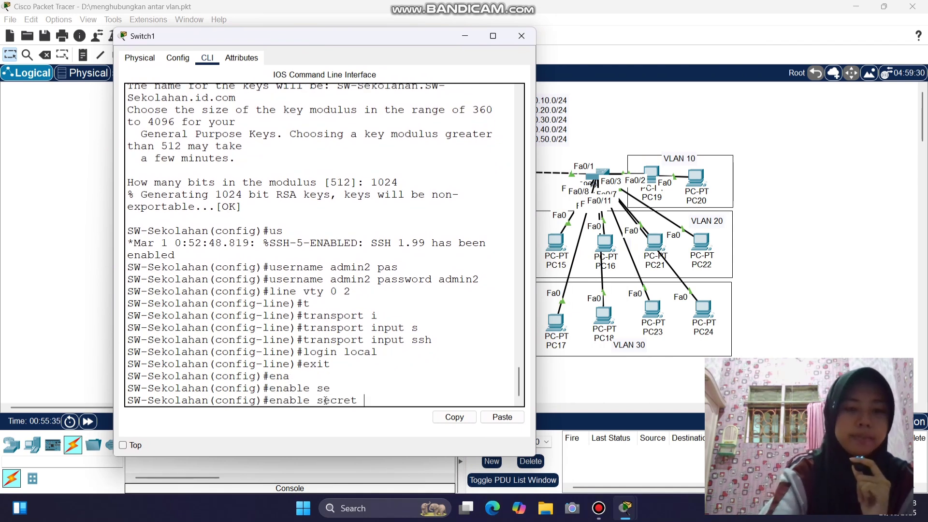
type("sekolaha")
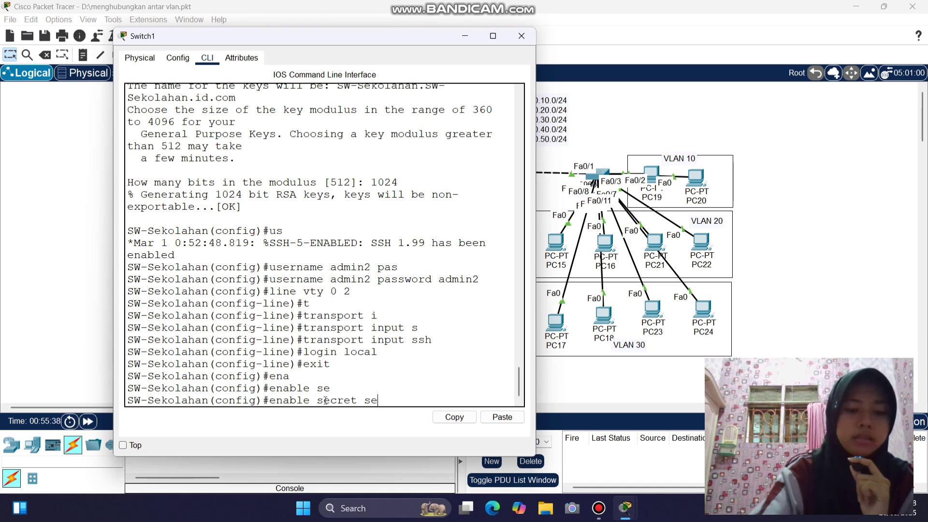
type("n.id")
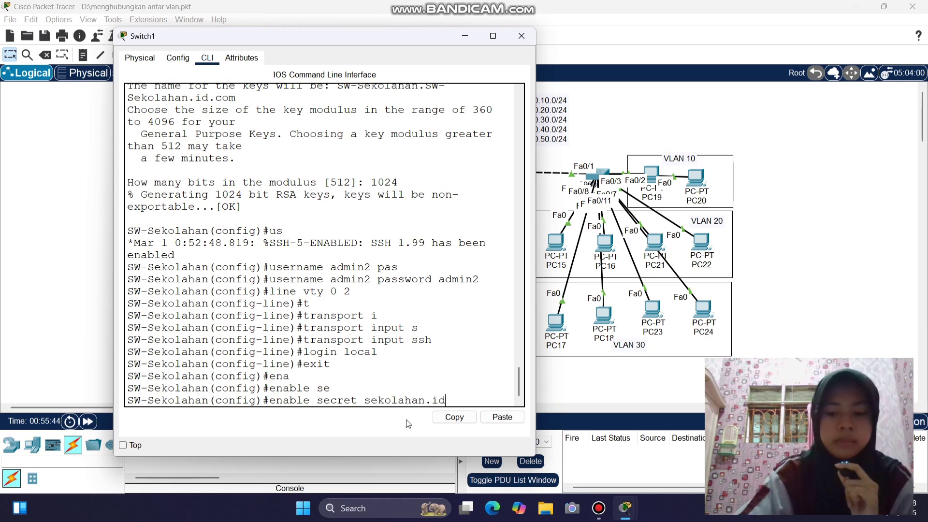
key("Return")
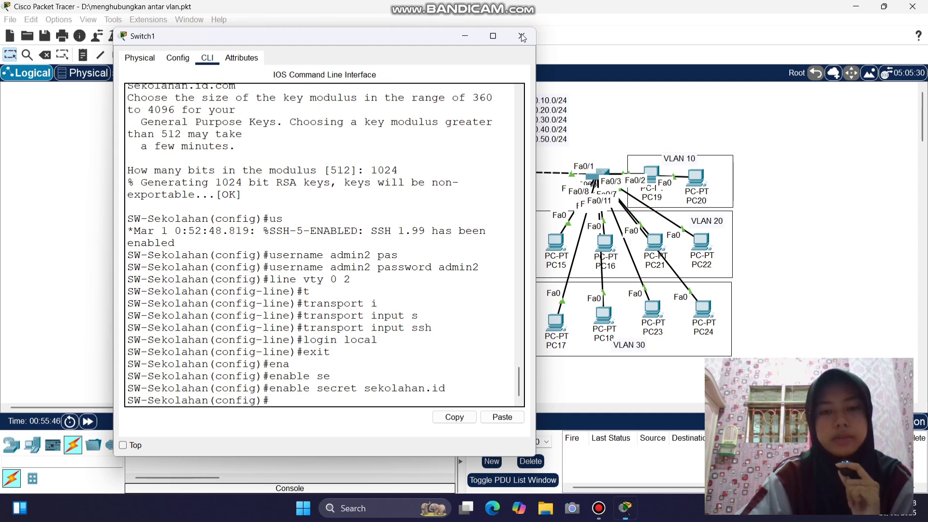
left_click(521, 36)
- From PC11's Telnet/SSH client, connect over SSH to 20.20.20.99 with the local username
left_click(394, 236)
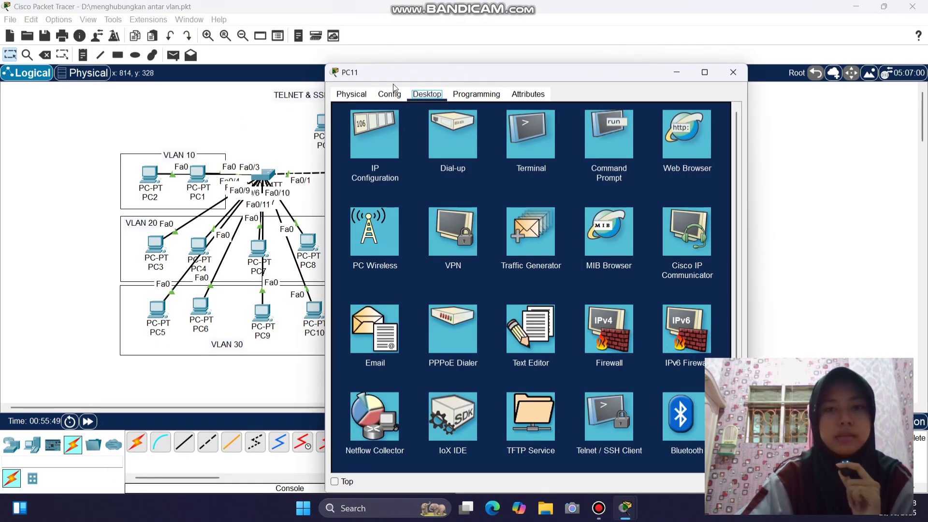
scroll(546, 228, "down", 3)
left_click(617, 337)
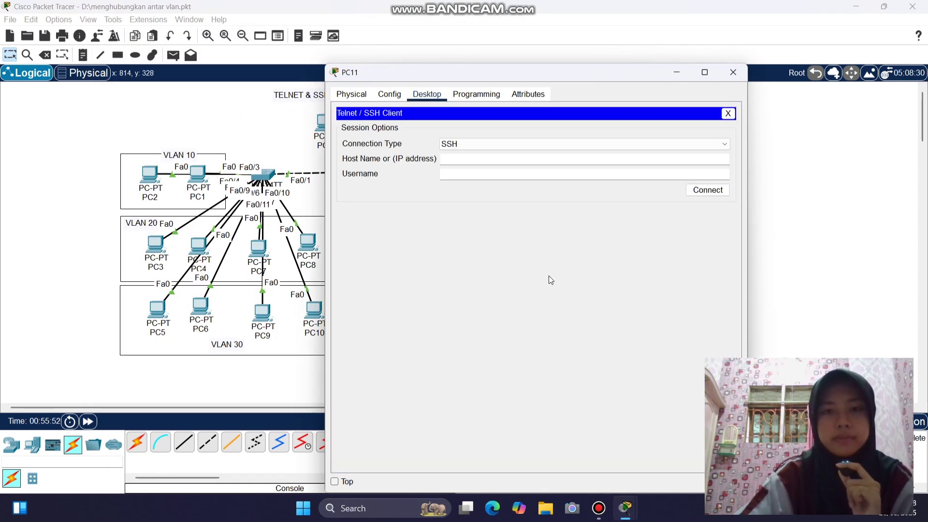
left_click(487, 160)
type("20.2")
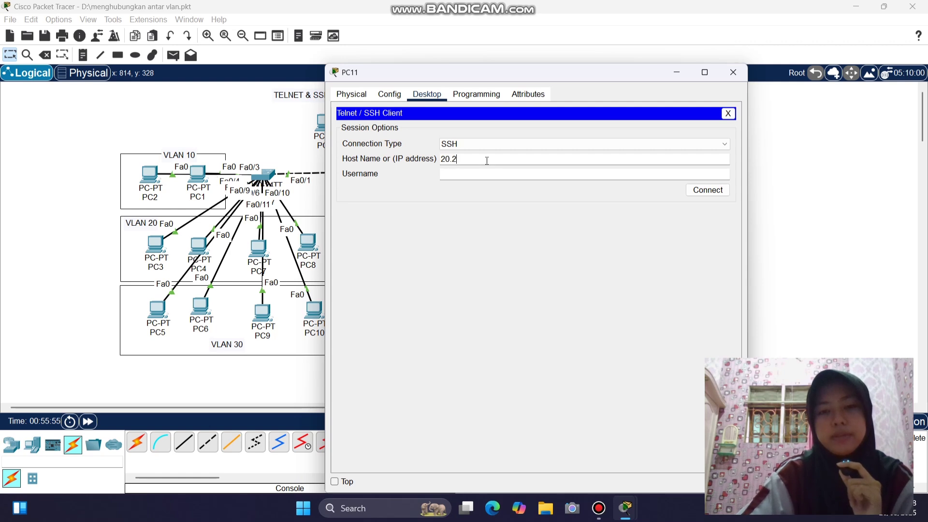
type("0.20.99")
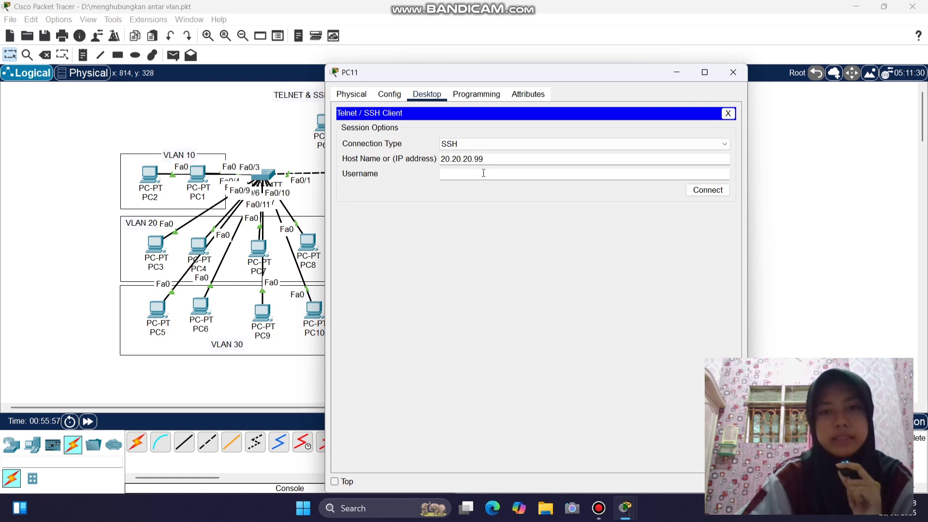
left_click(483, 175)
type("admin2")
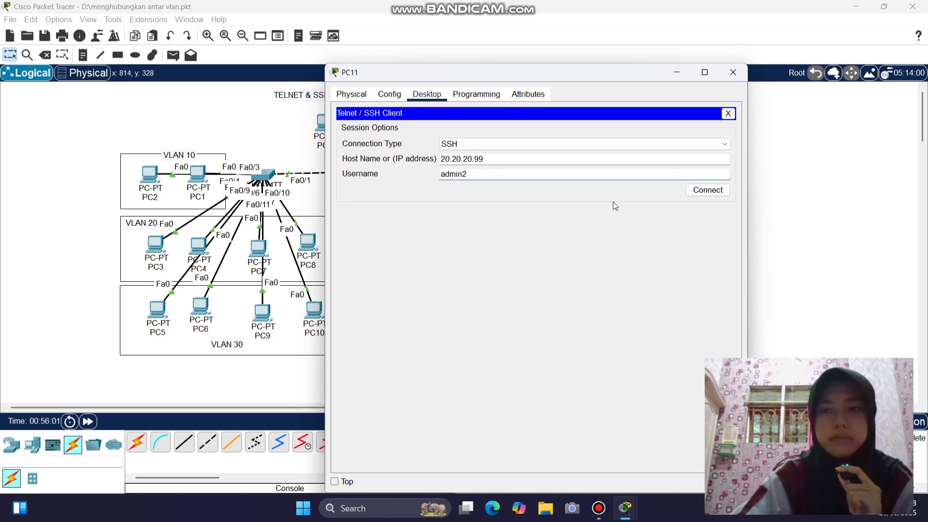
left_click(700, 194)
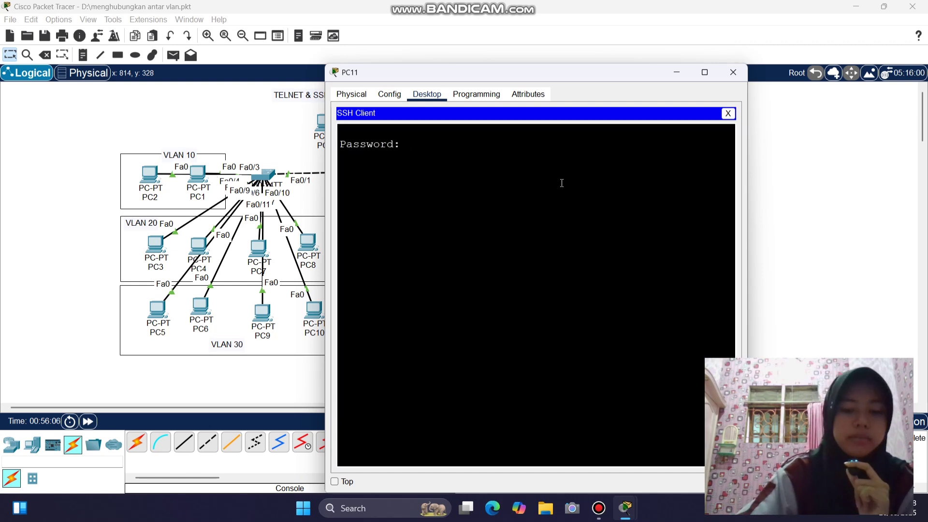
- Log in, reach the SW-Sekolahan# prompt using the enable secret, and close PC11
key("Return")
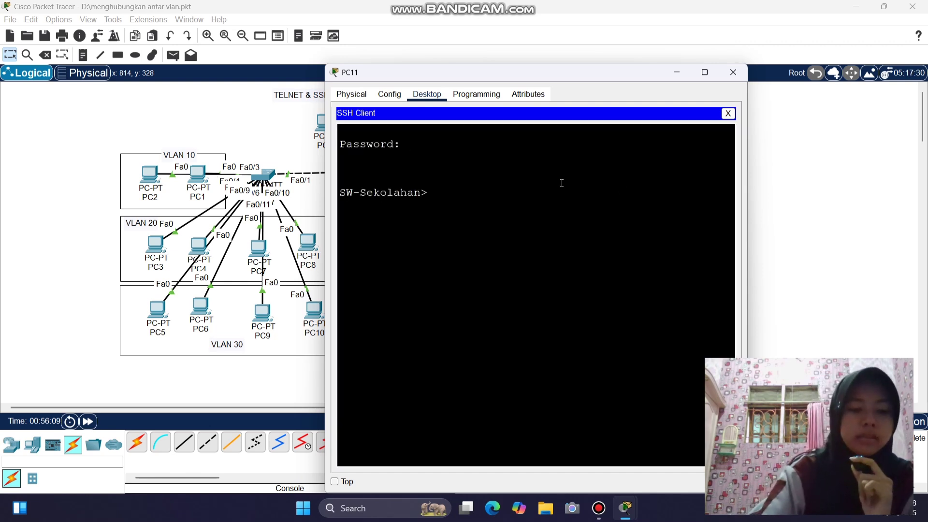
type("ena")
key("Return")
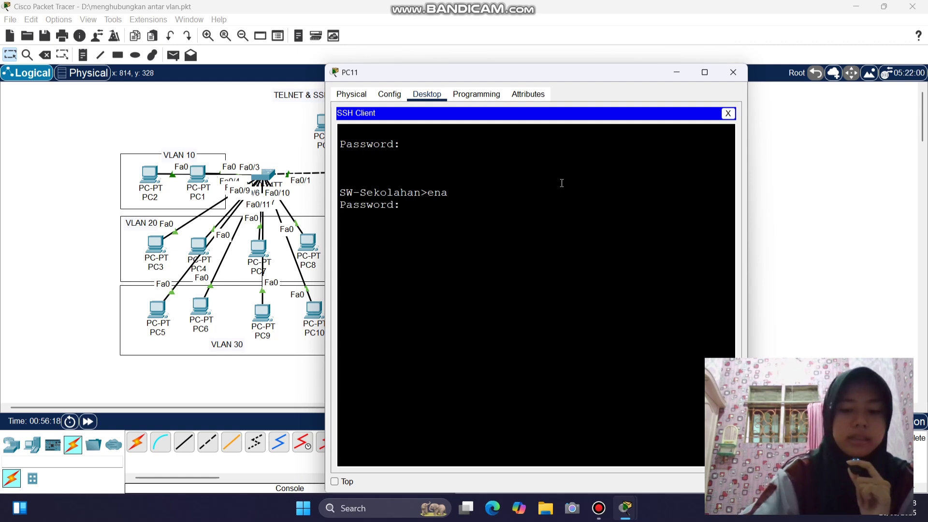
key("Return")
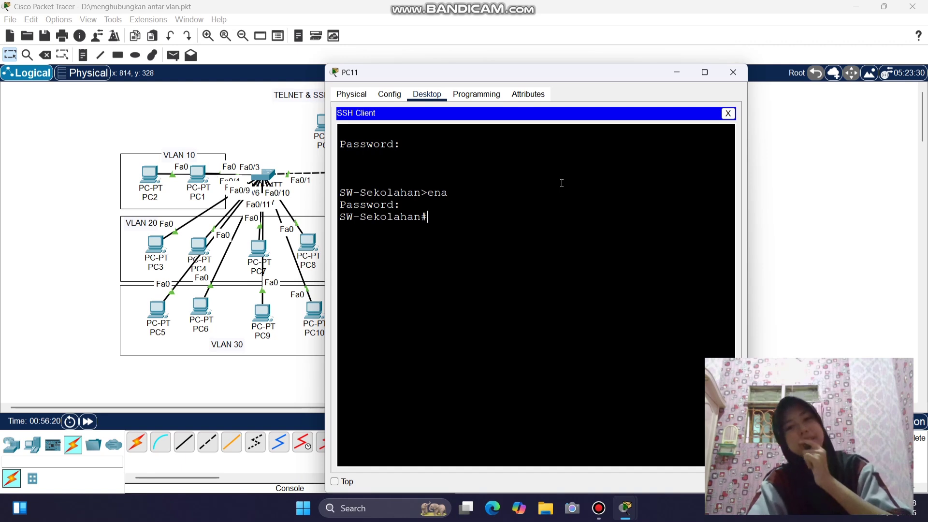
left_click_drag(541, 71, 403, 59)
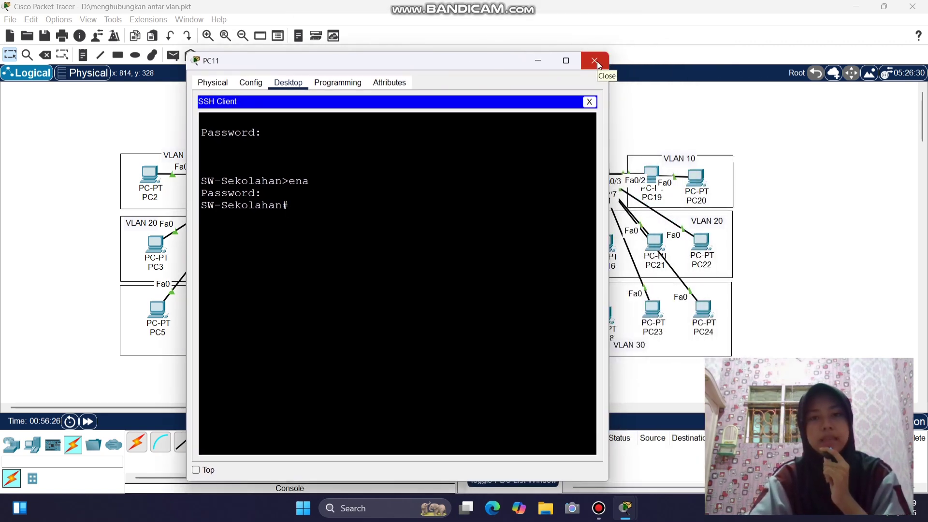
left_click_drag(390, 62, 293, 53)
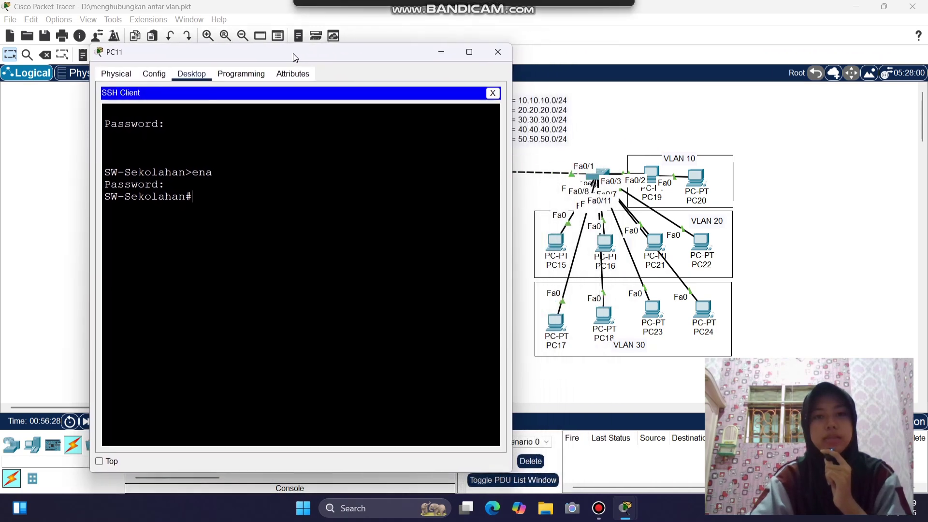
left_click(494, 52)
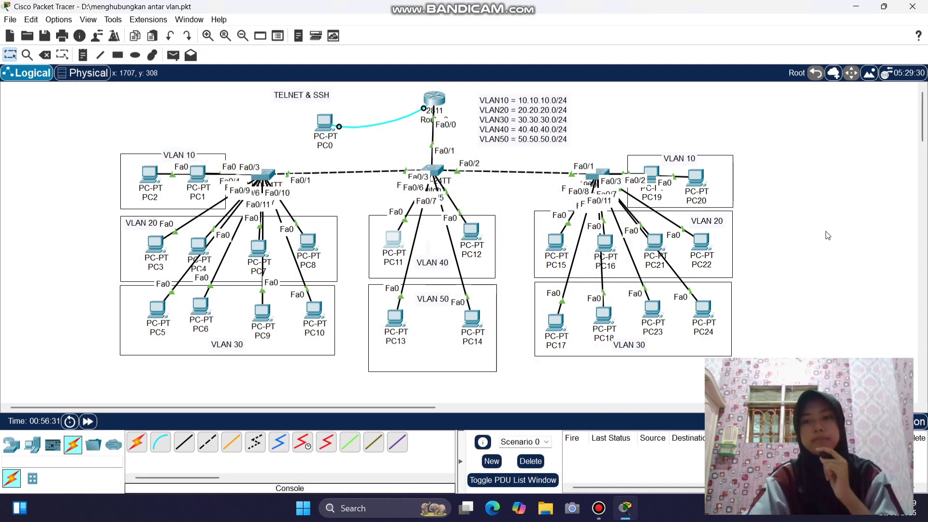